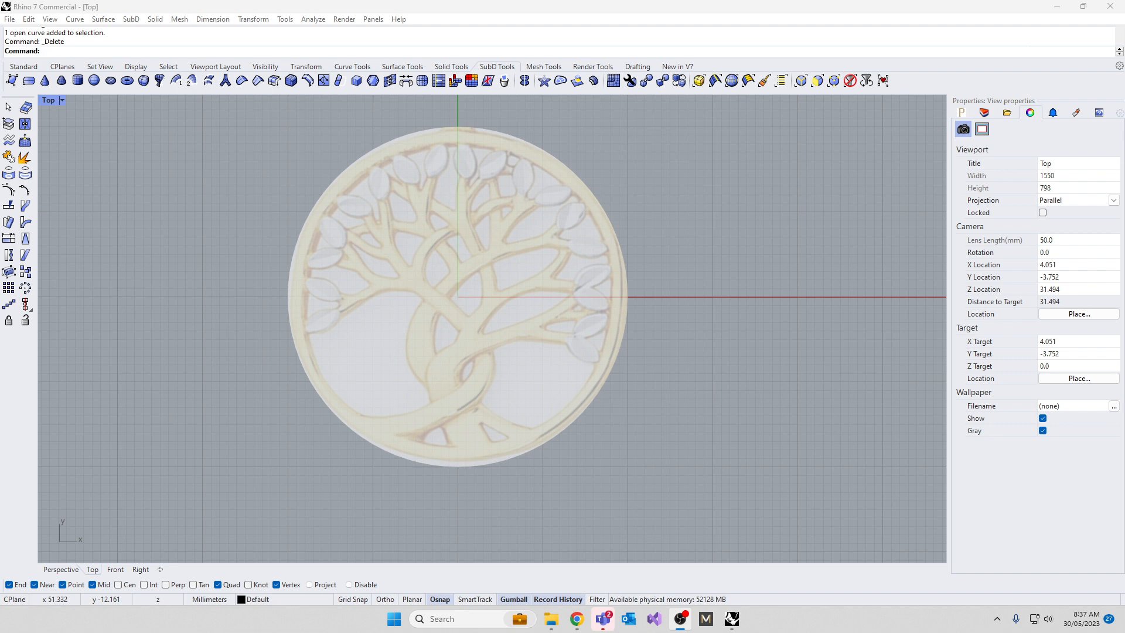
Step: Trace the trunk's centreline with an interpolated curve from the lower-left root, through the twisted trunk, to the upper-right branch tip
right_drag(548, 360, 563, 357)
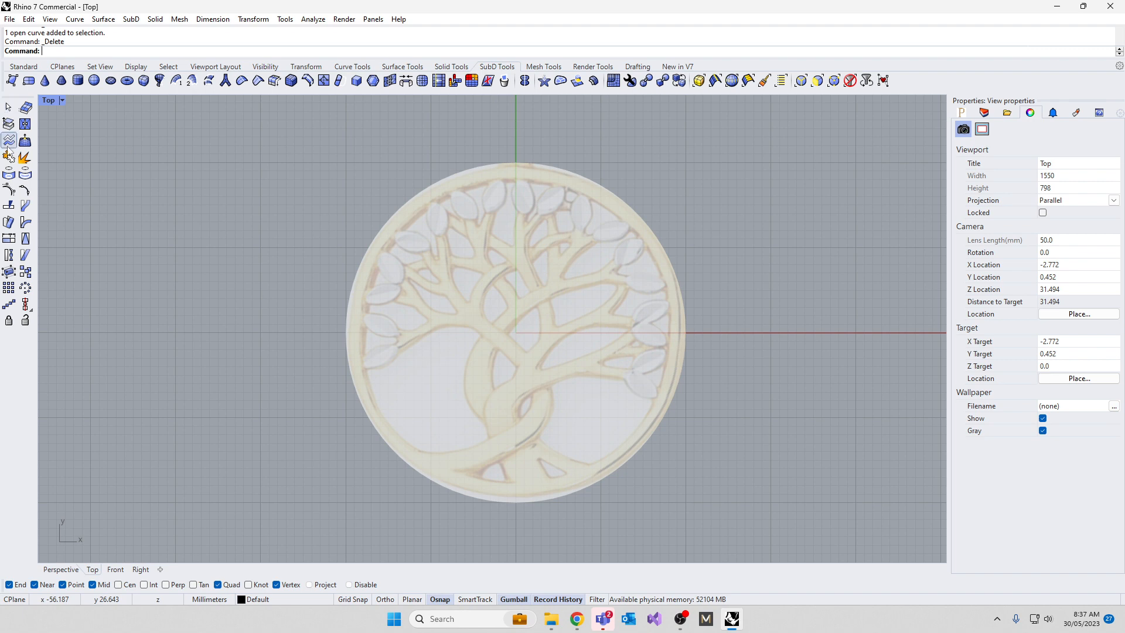
click(23, 67)
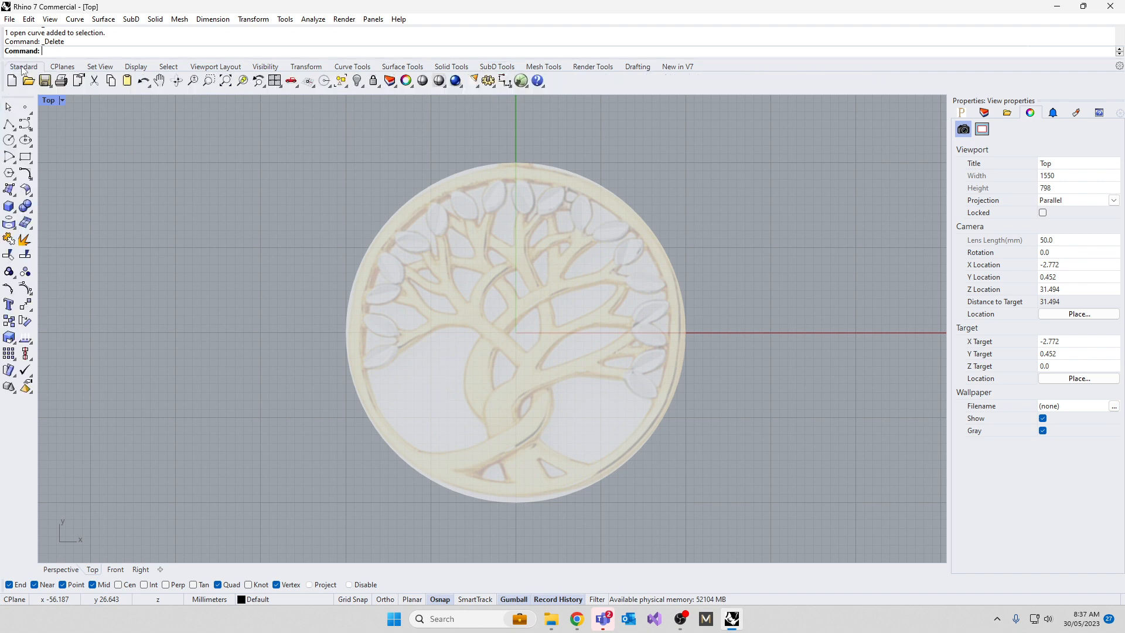
click(31, 129)
click(65, 137)
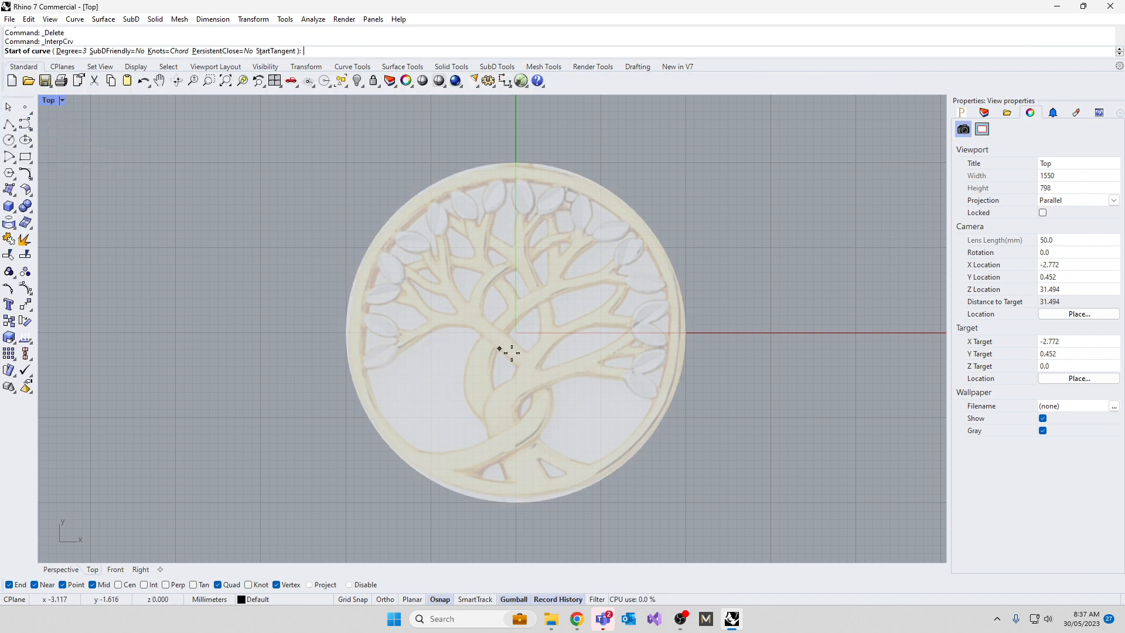
scroll(490, 465, up, 6)
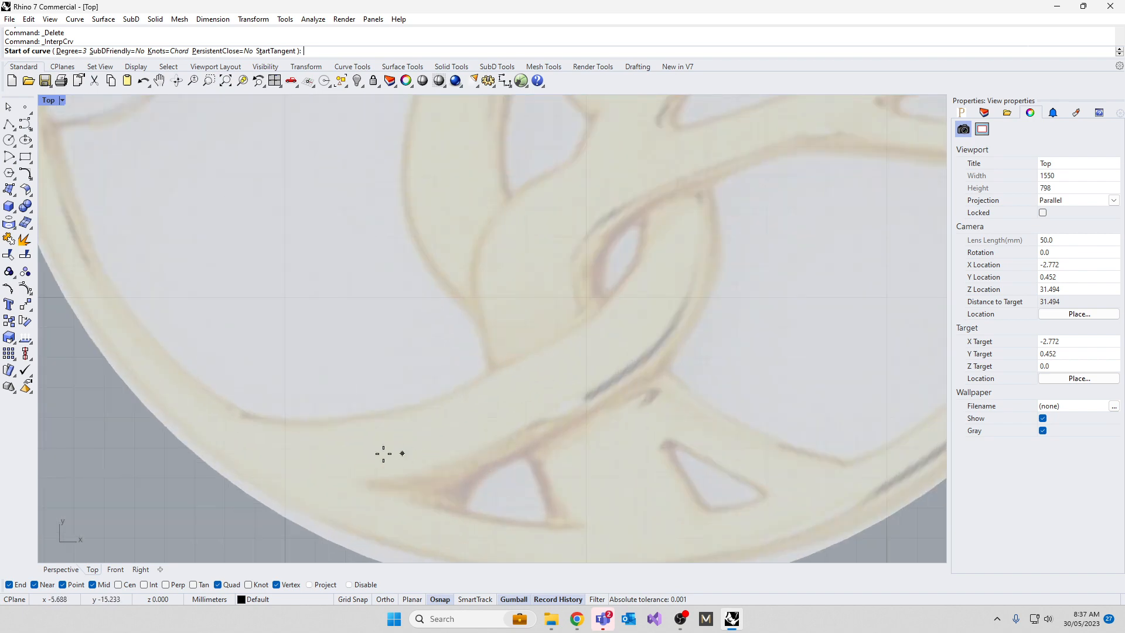
click(335, 460)
click(454, 429)
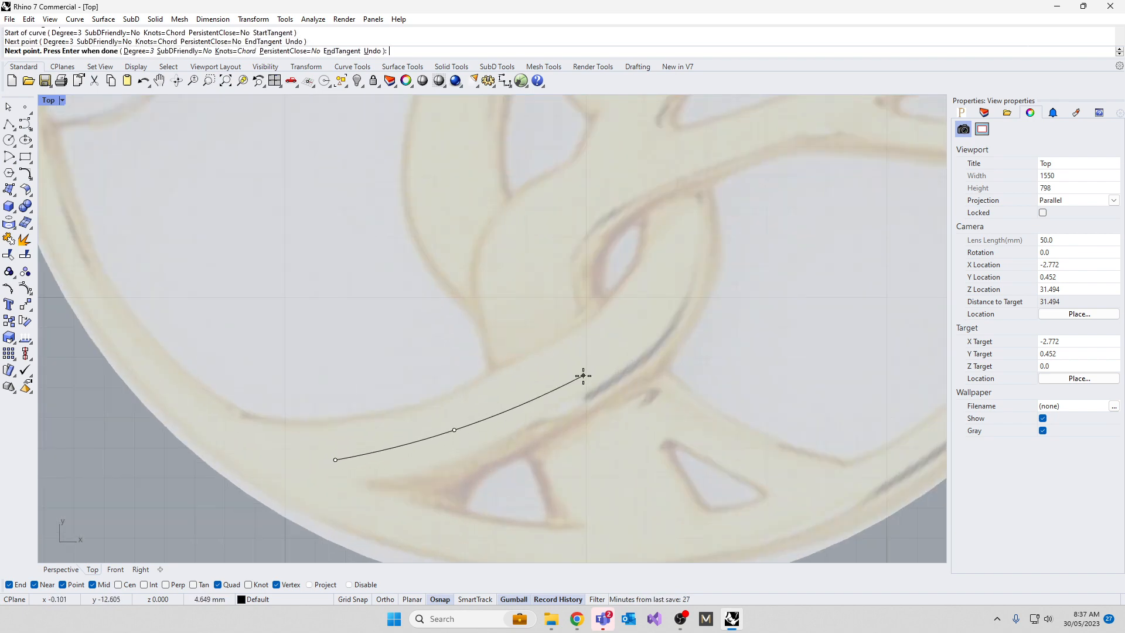
click(587, 367)
click(658, 294)
click(678, 221)
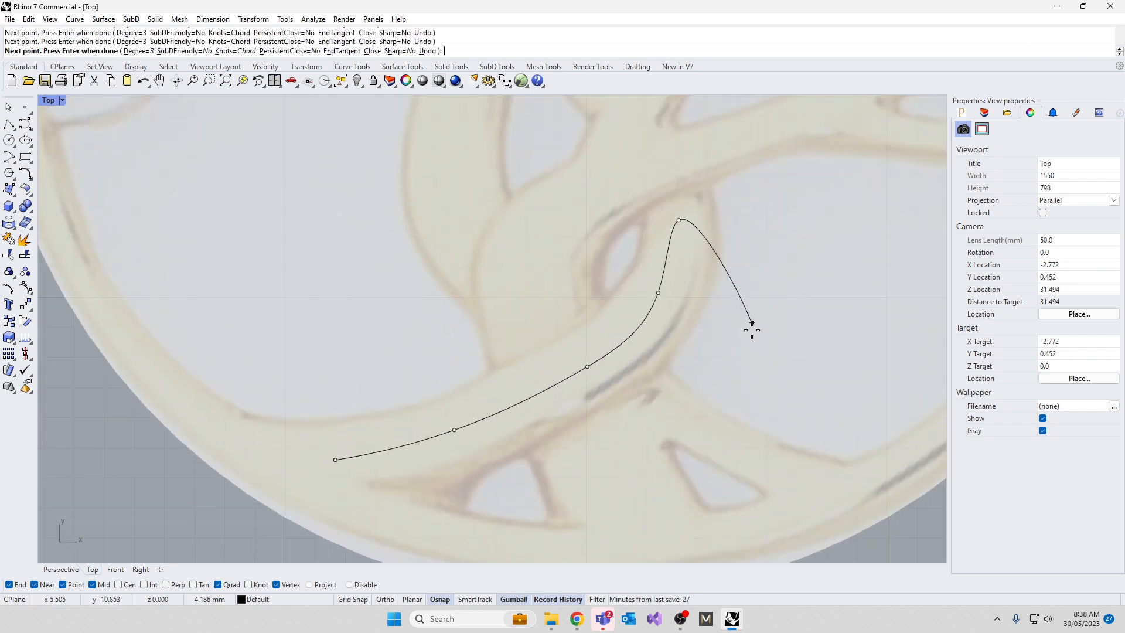
scroll(749, 326, down, 5)
scroll(743, 378, up, 4)
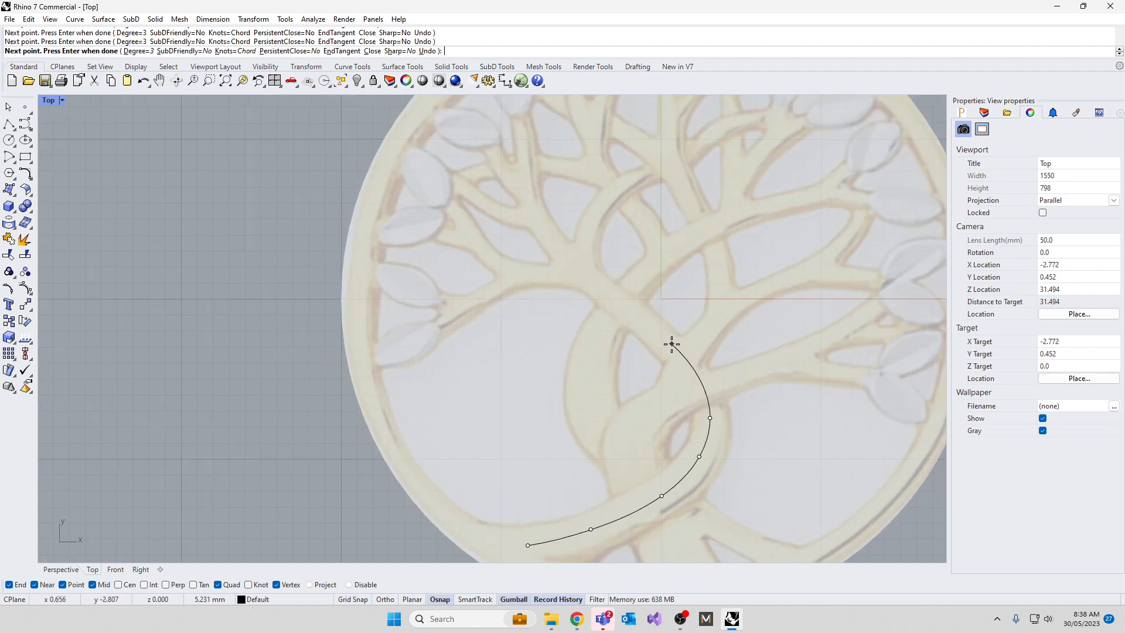
click(672, 342)
scroll(615, 298, down, 2)
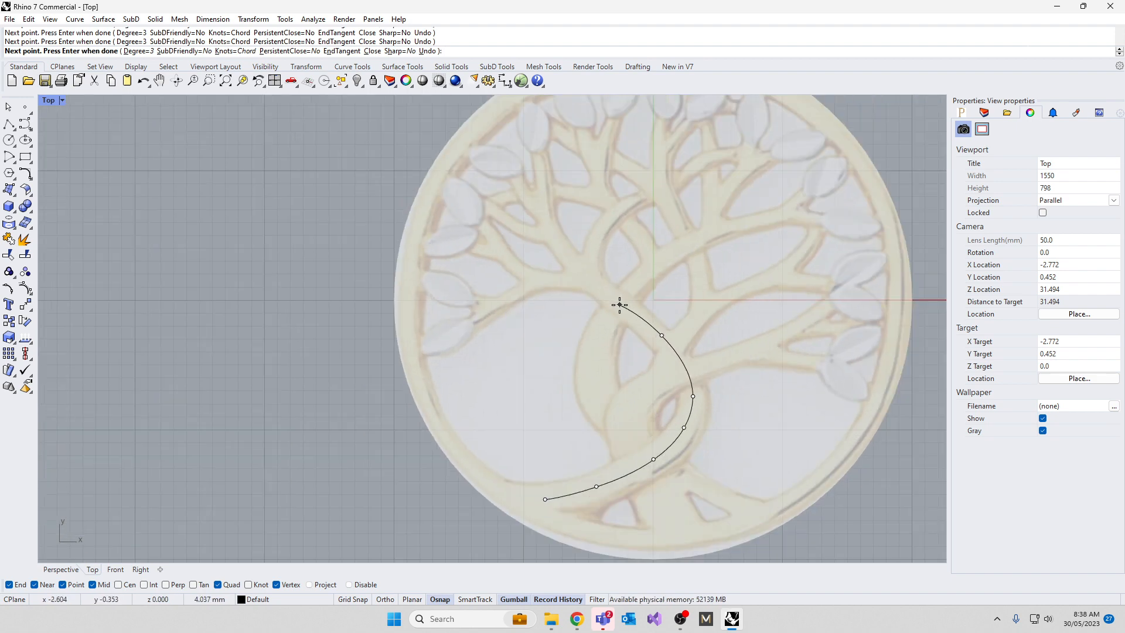
click(616, 299)
click(594, 277)
click(591, 242)
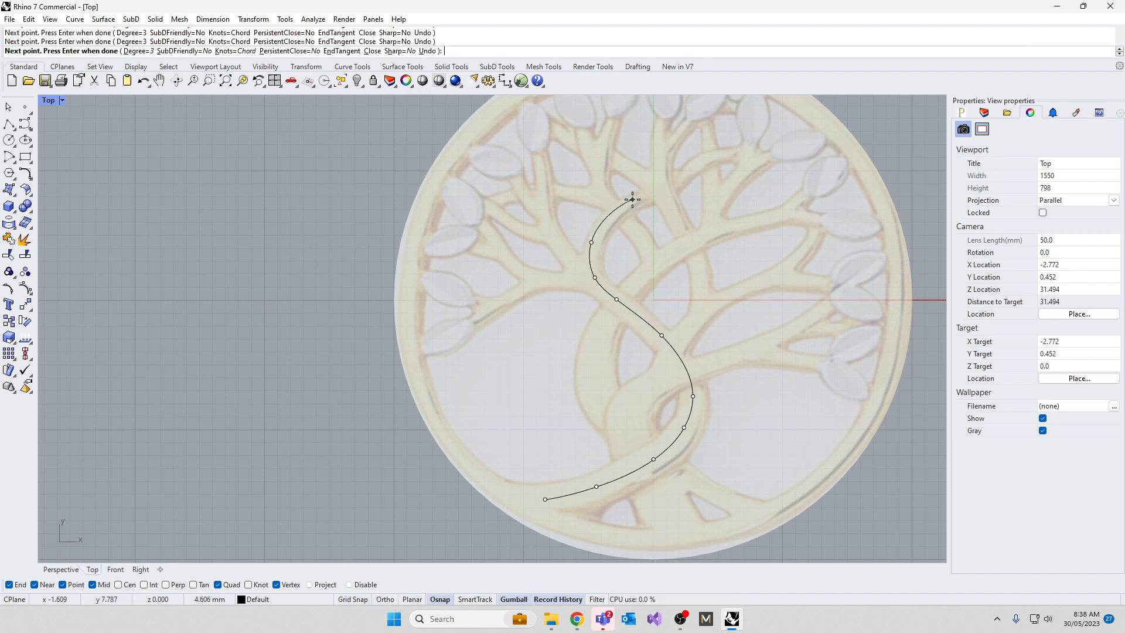
click(632, 199)
click(667, 183)
click(705, 158)
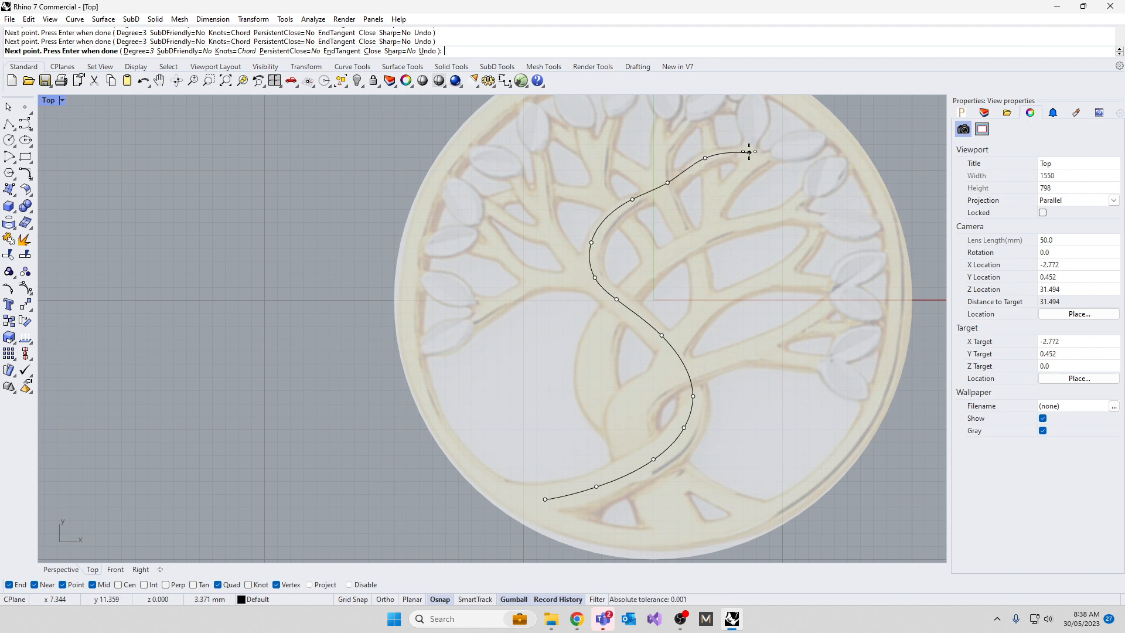
click(745, 149)
key(Return)
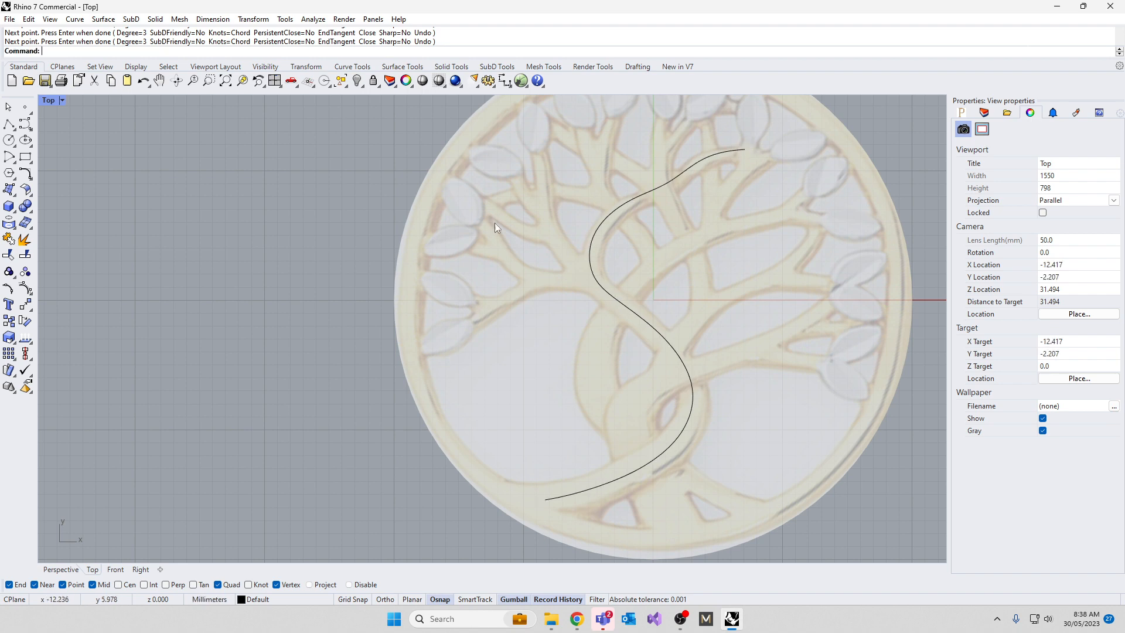
Step: Draw an interpolated curve along the lower-left branch, from the trunk curve to the lowest leaf on that side
scroll(495, 223, up, 4)
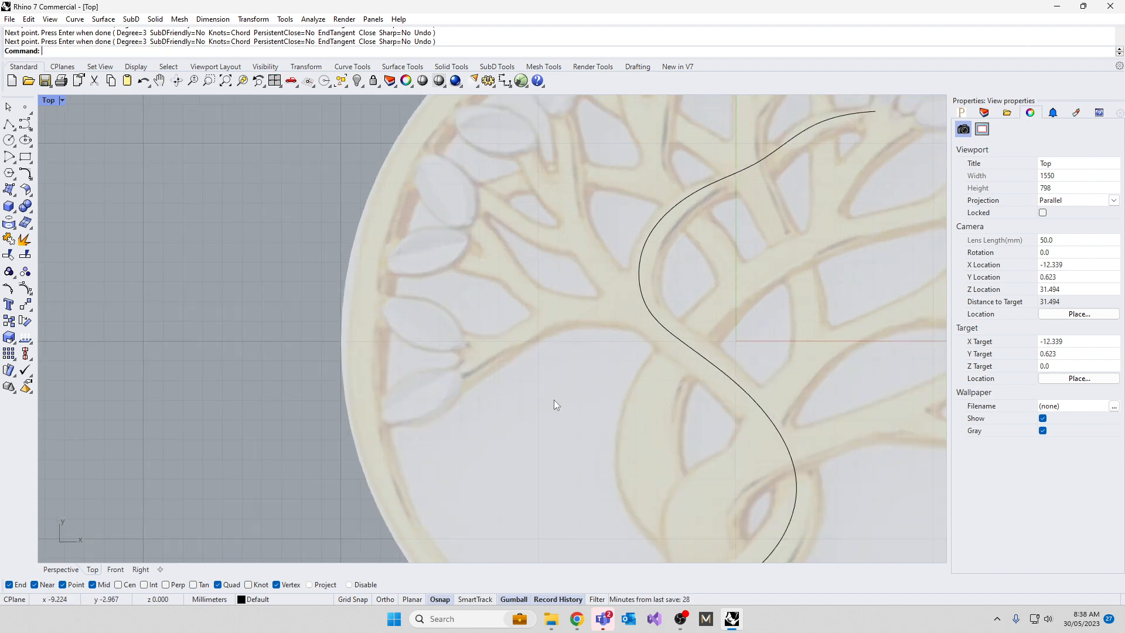
key(Return)
click(660, 322)
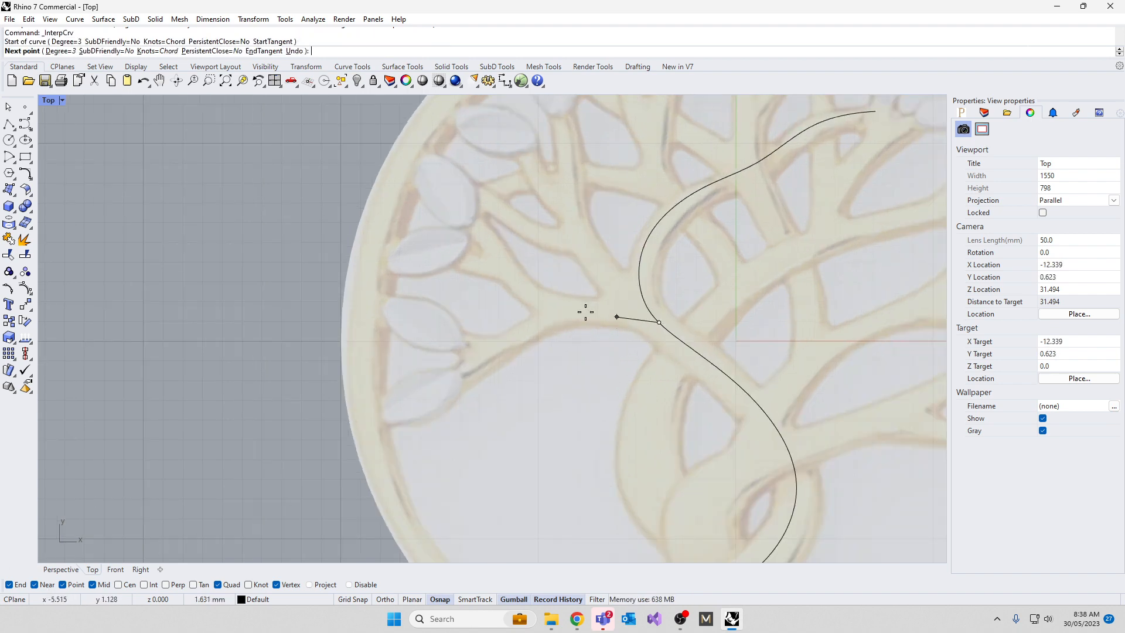
click(607, 309)
click(549, 318)
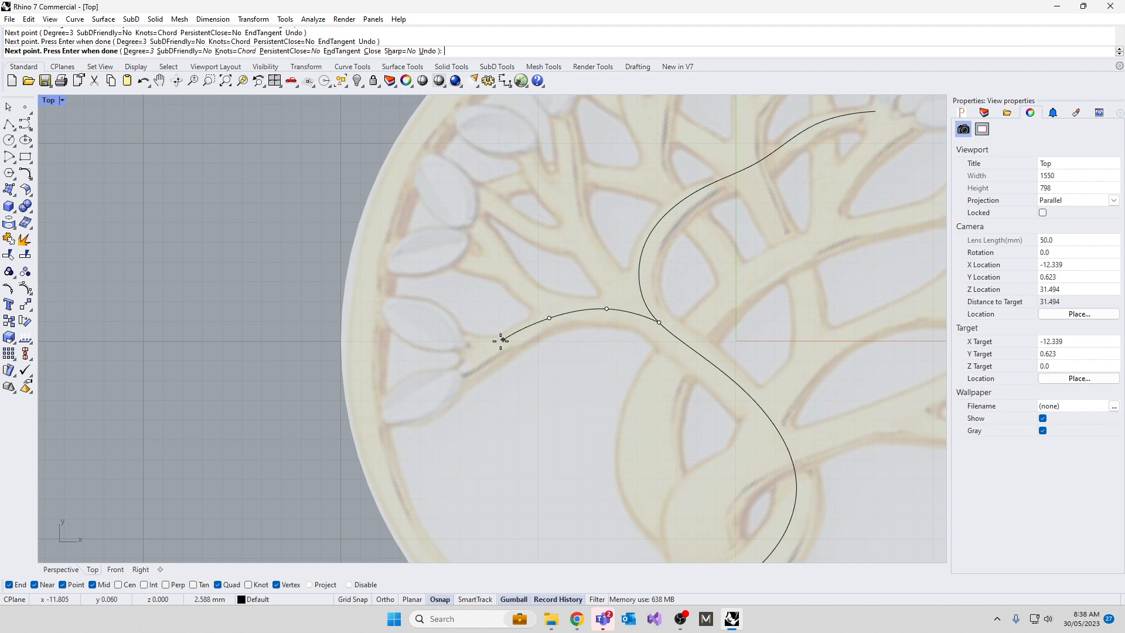
click(492, 353)
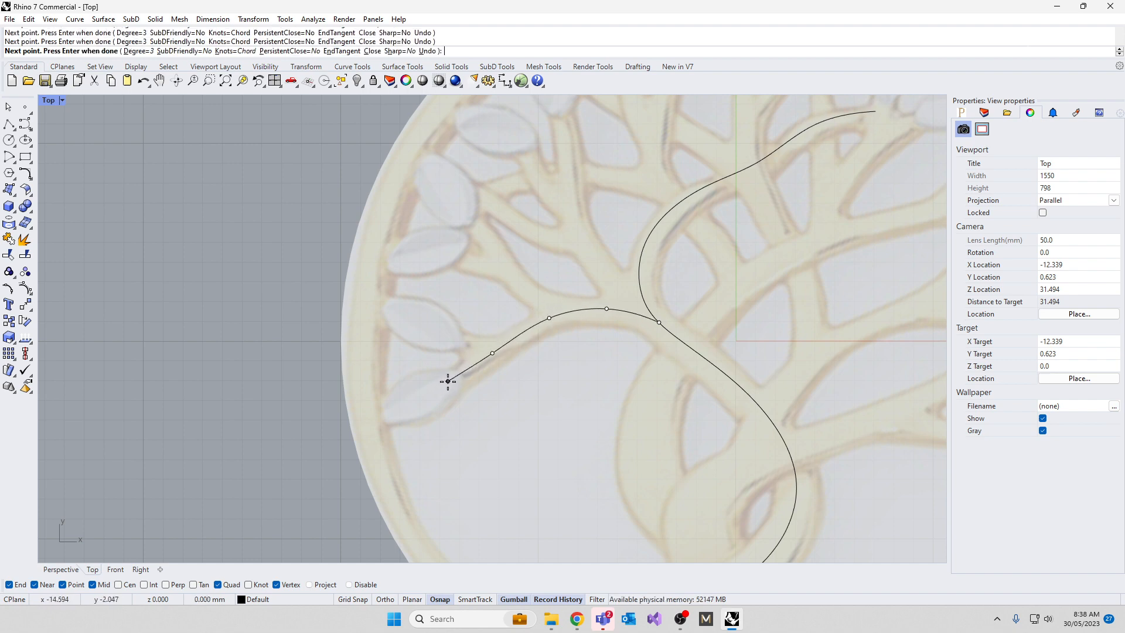
click(448, 382)
key(Return)
Step: Add a short interpolated curve forking off the lower-left branch curve towards the second-lowest leaf
key(Return)
click(500, 347)
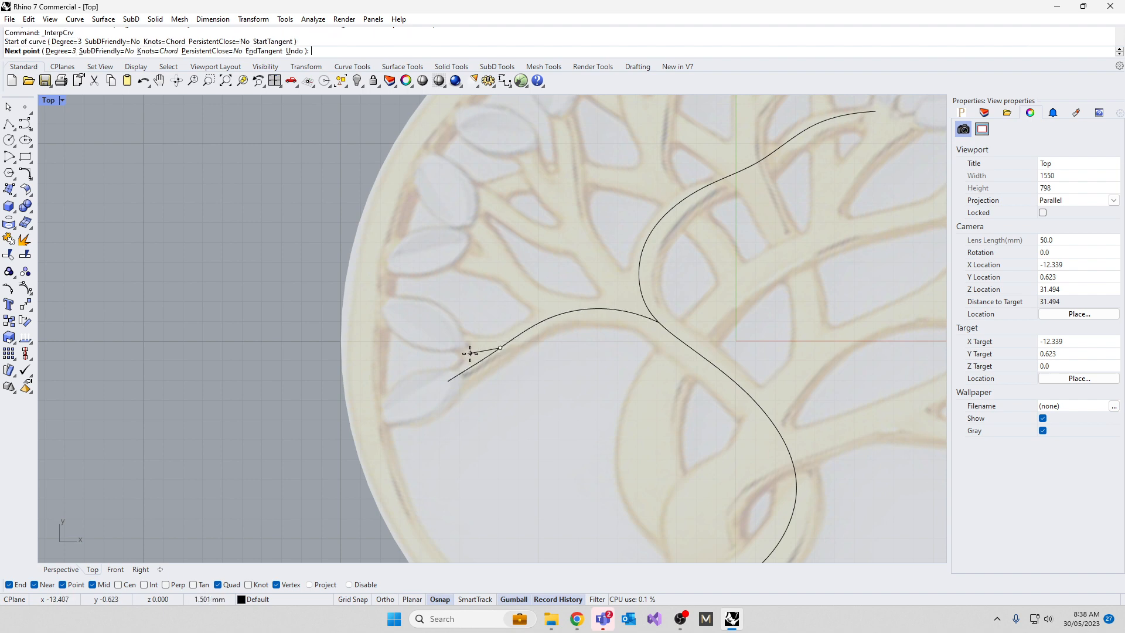
click(461, 345)
key(Return)
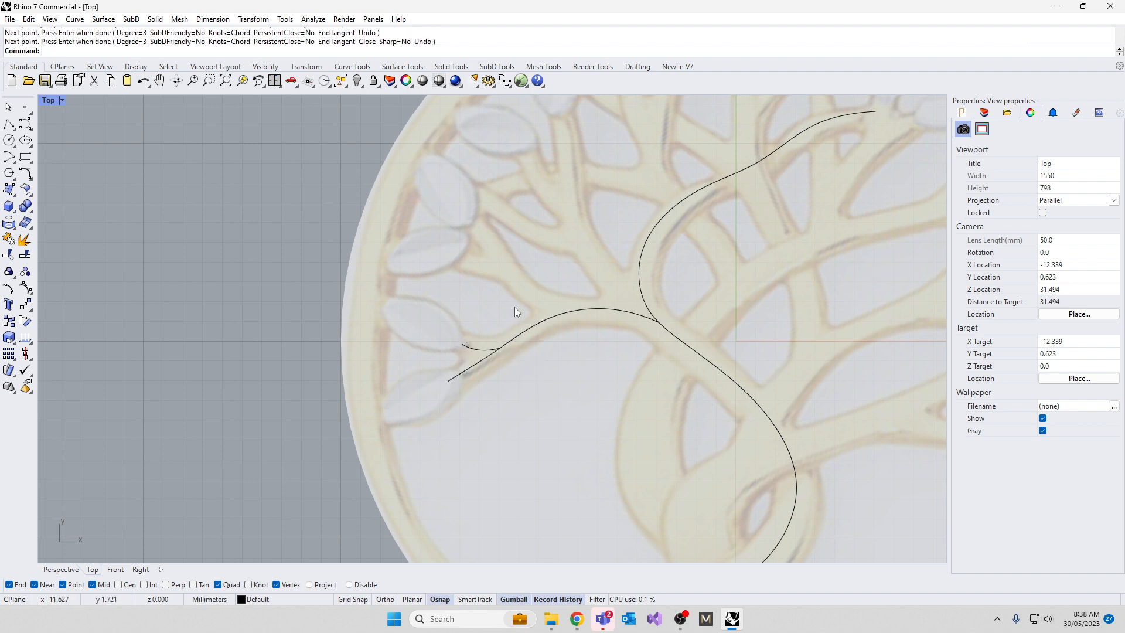
Step: Trace the side branch from the crest of the lower-left branch curve up to the upper-left leaves
key(Return)
click(583, 308)
click(543, 299)
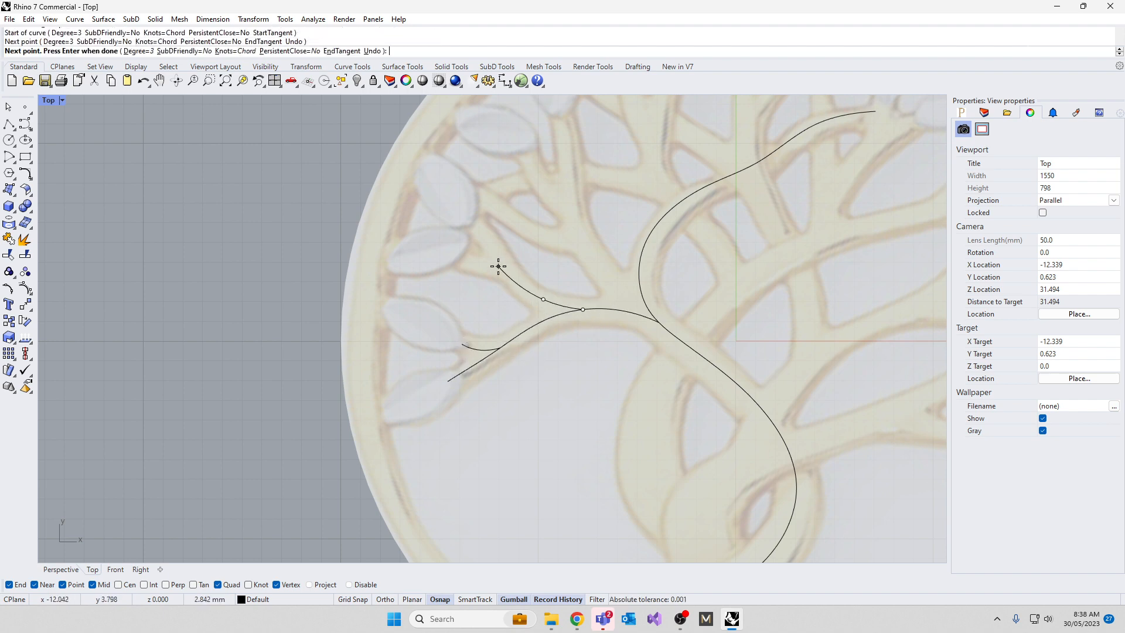
click(500, 256)
click(469, 215)
key(Return)
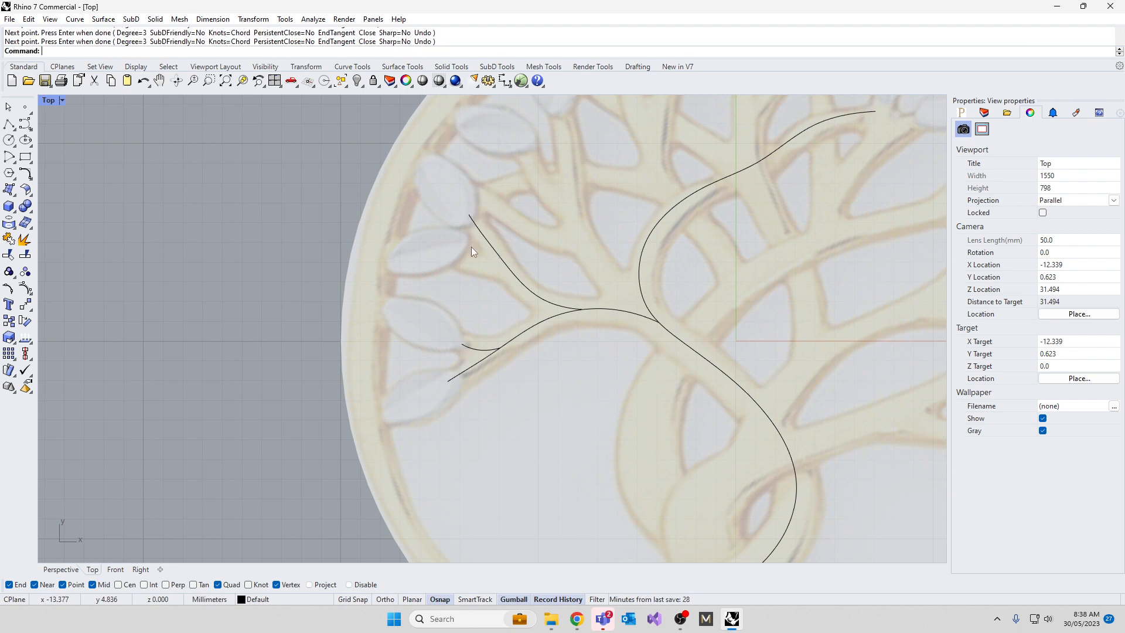
Step: Add an interpolated twig curve from the middle of the new side branch to the leaf left of it
key(Return)
click(508, 285)
click(486, 265)
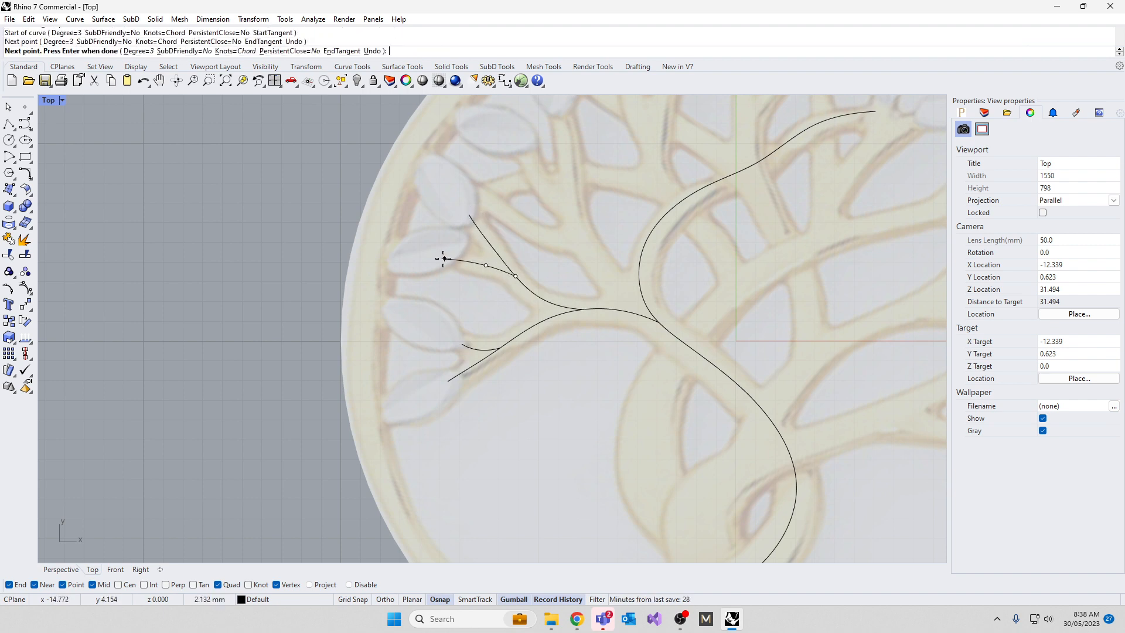
click(442, 255)
key(Return)
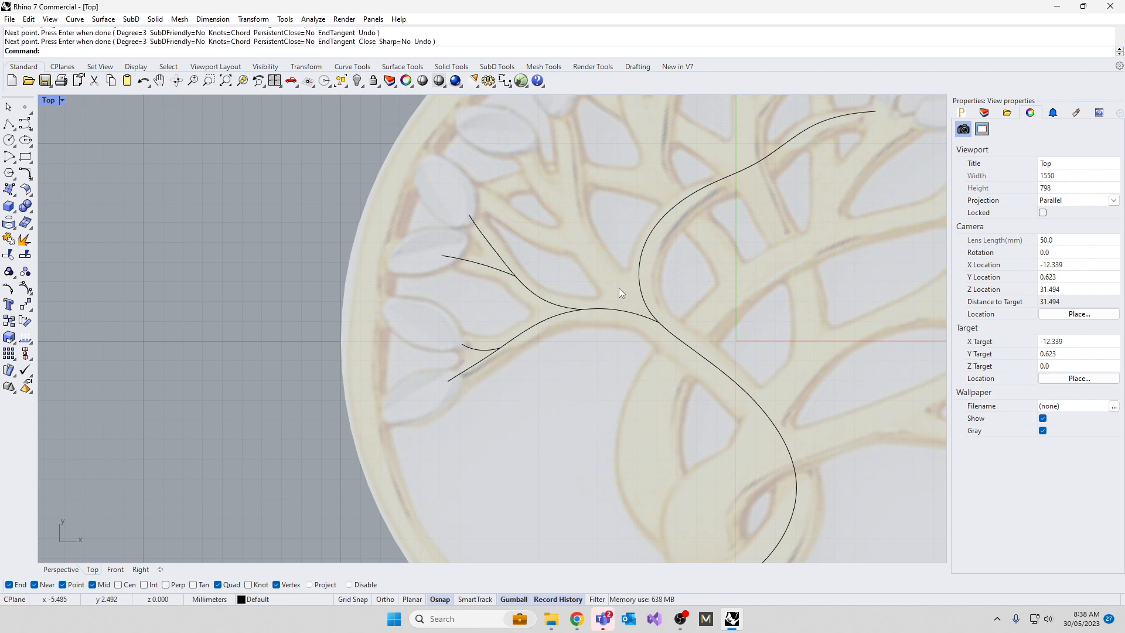
Step: Trace the tall left branch with an interpolated curve from the junction on the trunk curve up towards the top leaves
key(Return)
click(658, 321)
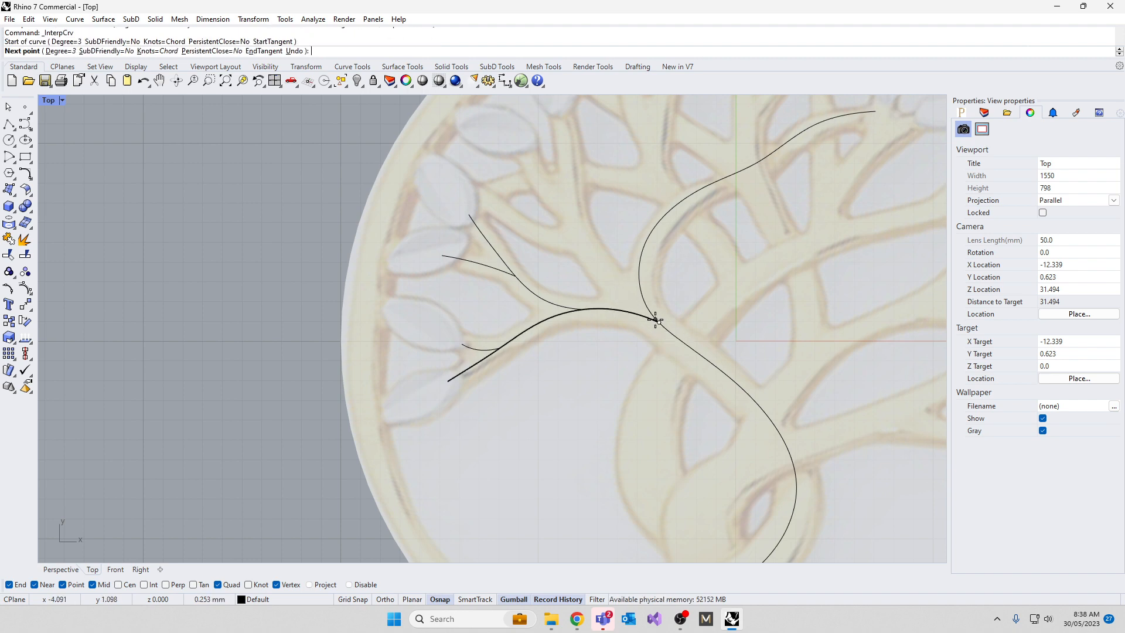
click(626, 292)
click(587, 244)
click(572, 208)
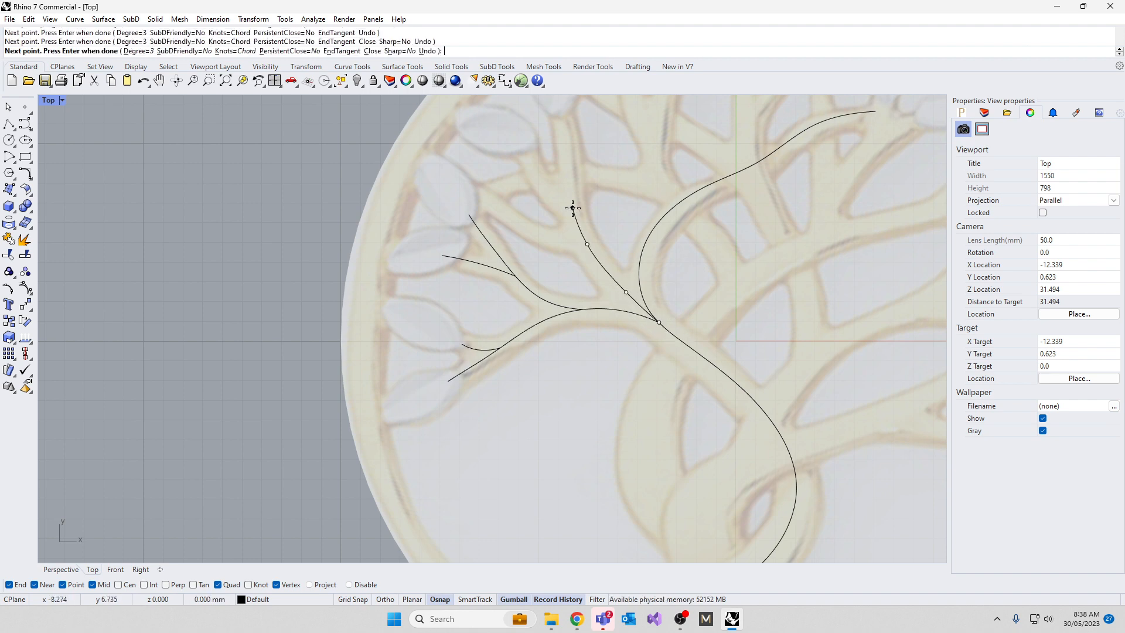
click(568, 158)
right_click(560, 107)
Step: Draw an interpolated side branch from the middle of the tall left branch curve out to the upper-left leaf
right_drag(581, 241, 580, 245)
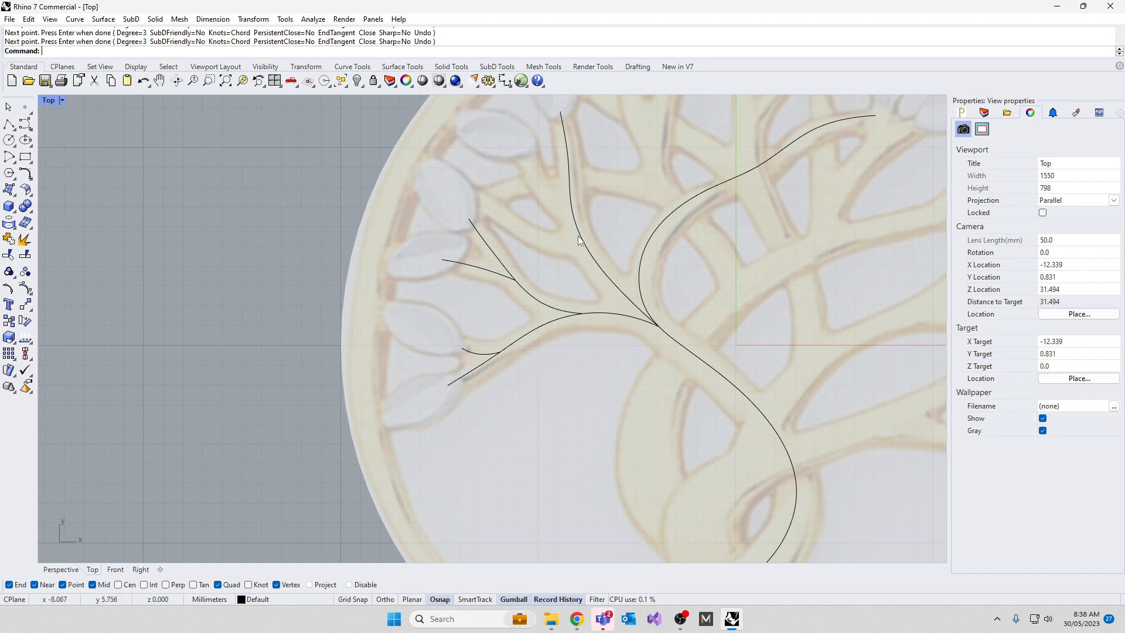
right_click(580, 244)
click(583, 245)
click(556, 242)
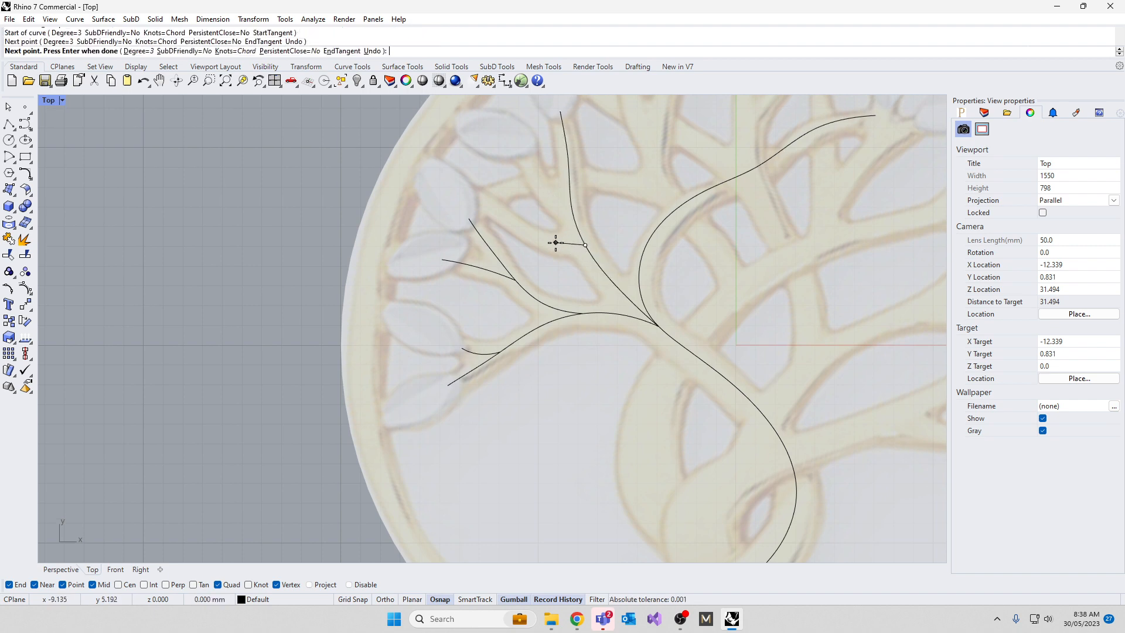
click(512, 218)
click(469, 198)
right_click(469, 198)
Step: Add another interpolated twig curve higher on the tall left branch, running up-left between its tip and the side branch below
right_click(500, 186)
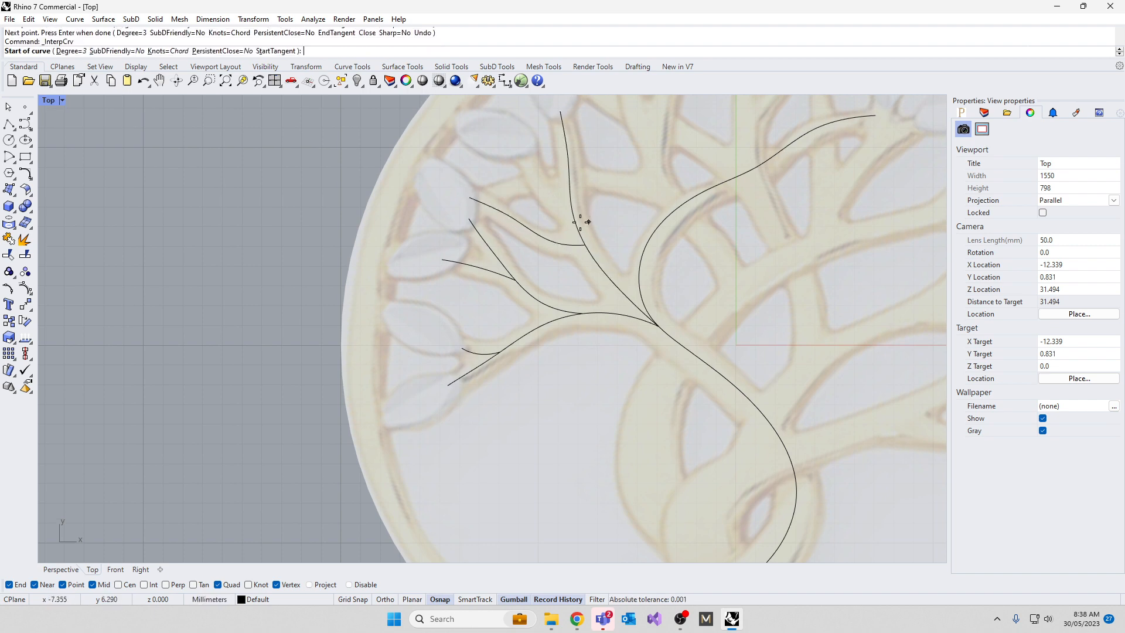
click(566, 215)
click(554, 201)
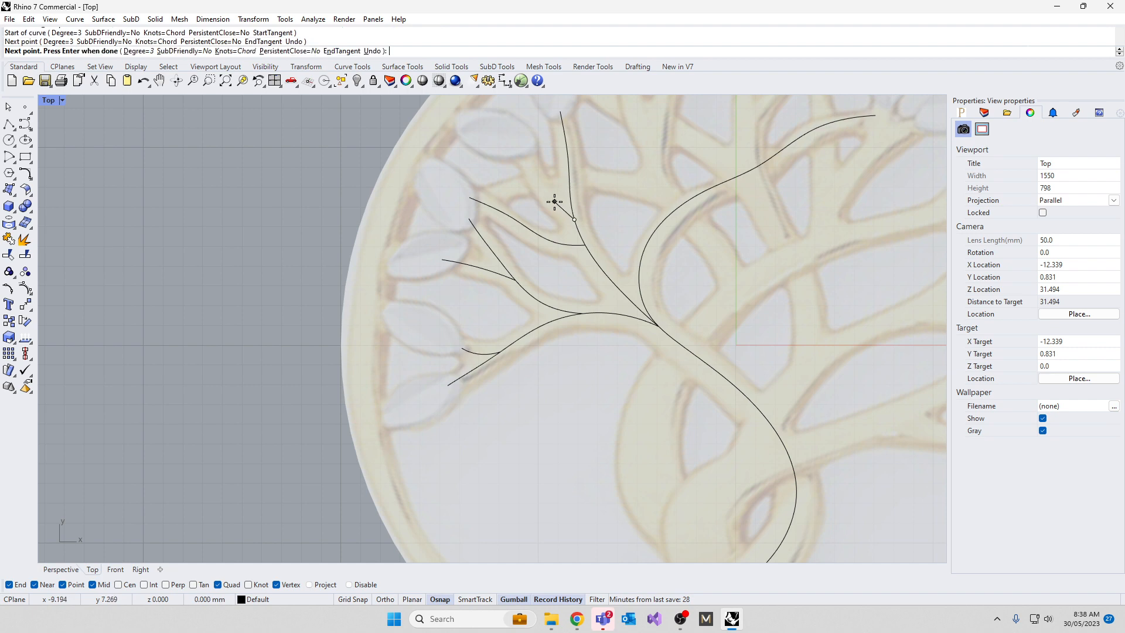
click(531, 170)
click(524, 155)
right_click(524, 155)
Step: Convert the eight traced trunk and branch curves with MultiPipe, using a 0.55 mm radius, capped ends and 0 strut divisions
scroll(568, 256, down, 3)
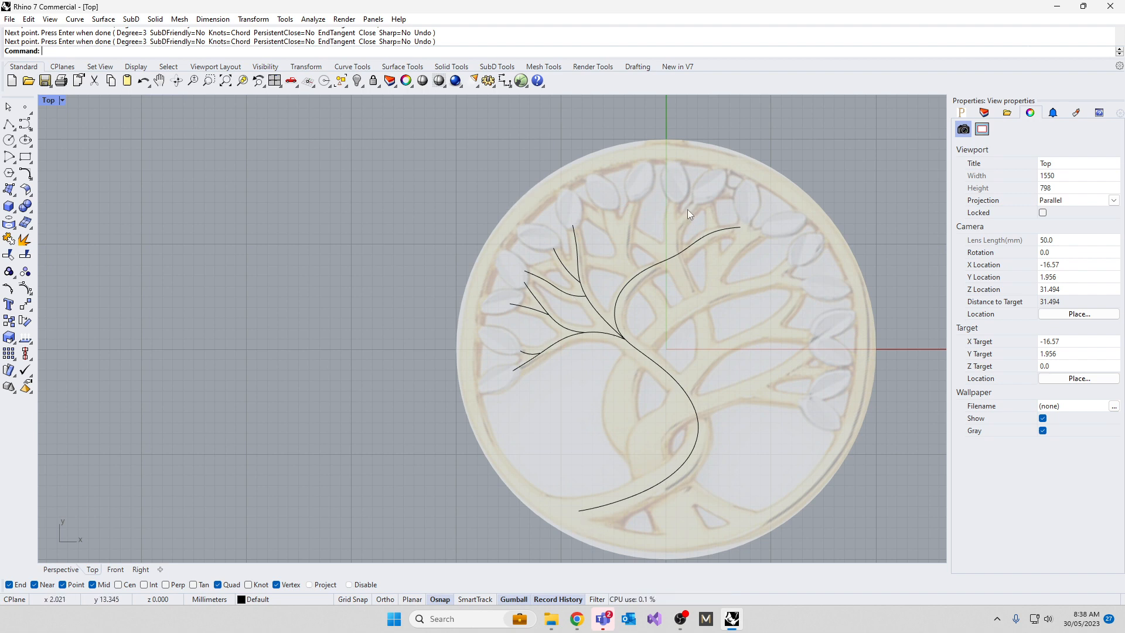
scroll(688, 209, down, 2)
scroll(521, 218, up, 2)
drag(432, 128, 844, 486)
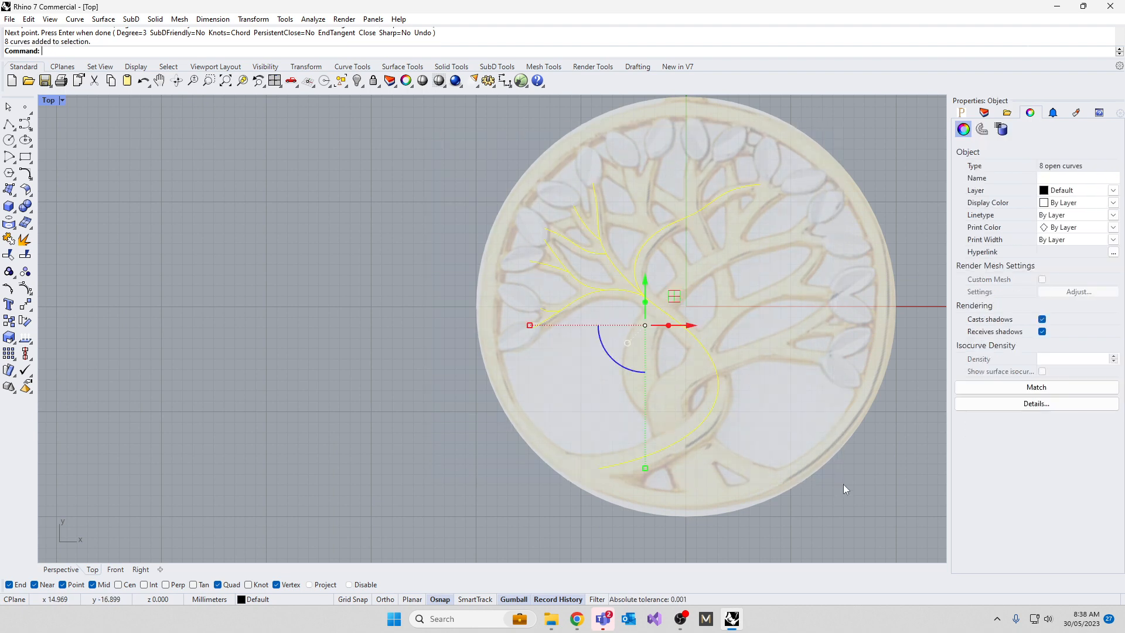
text(MultiPipe)
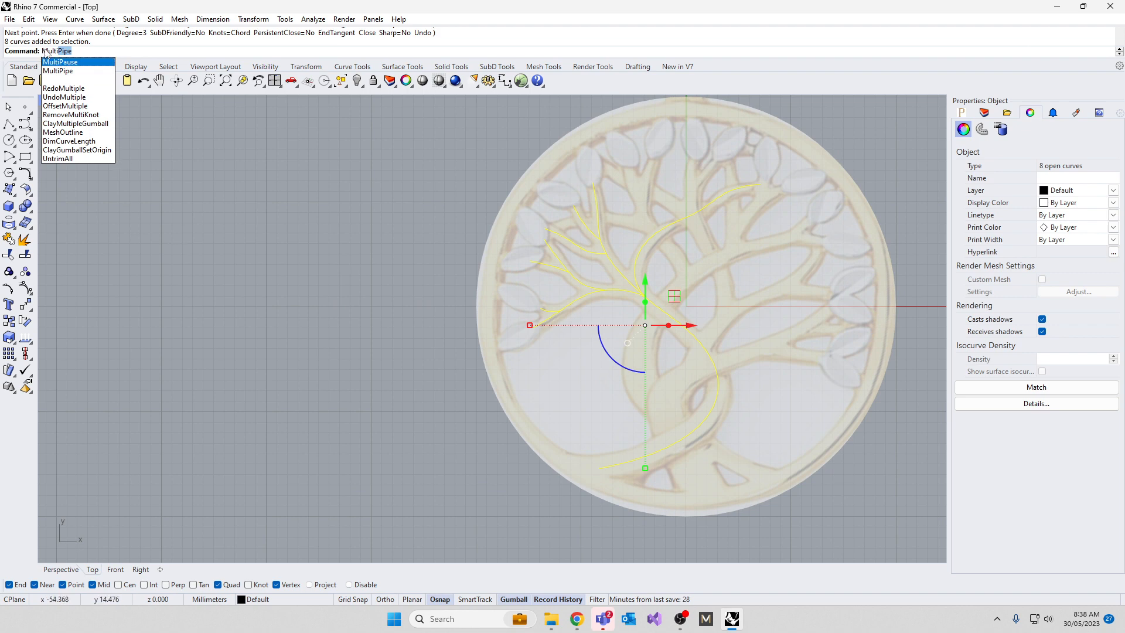
key(Return)
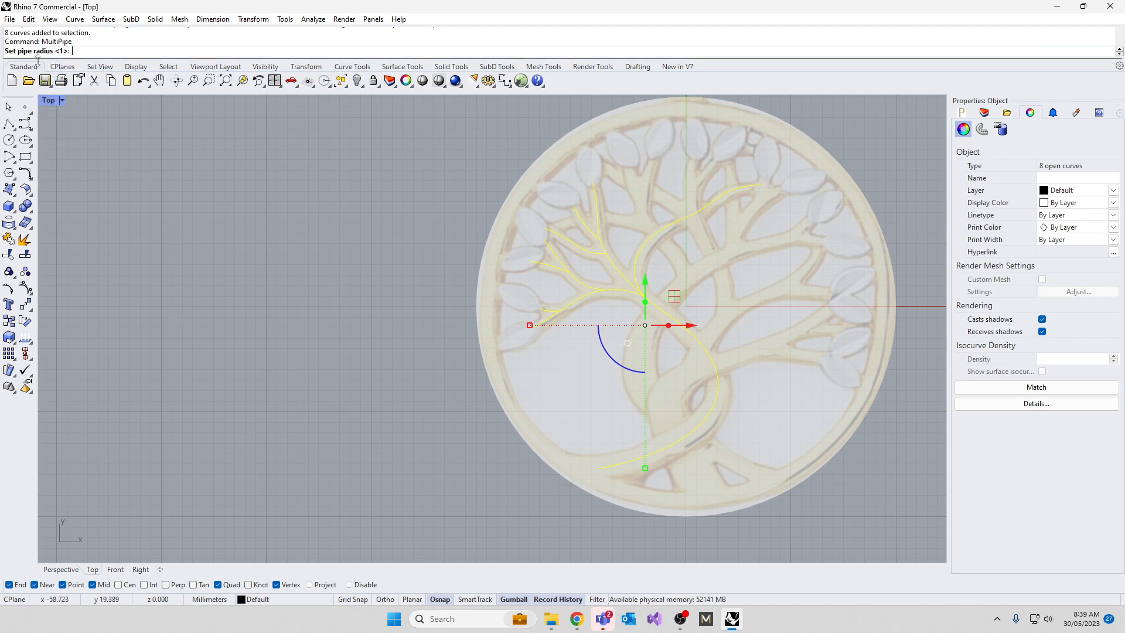
scroll(537, 321, up, 5)
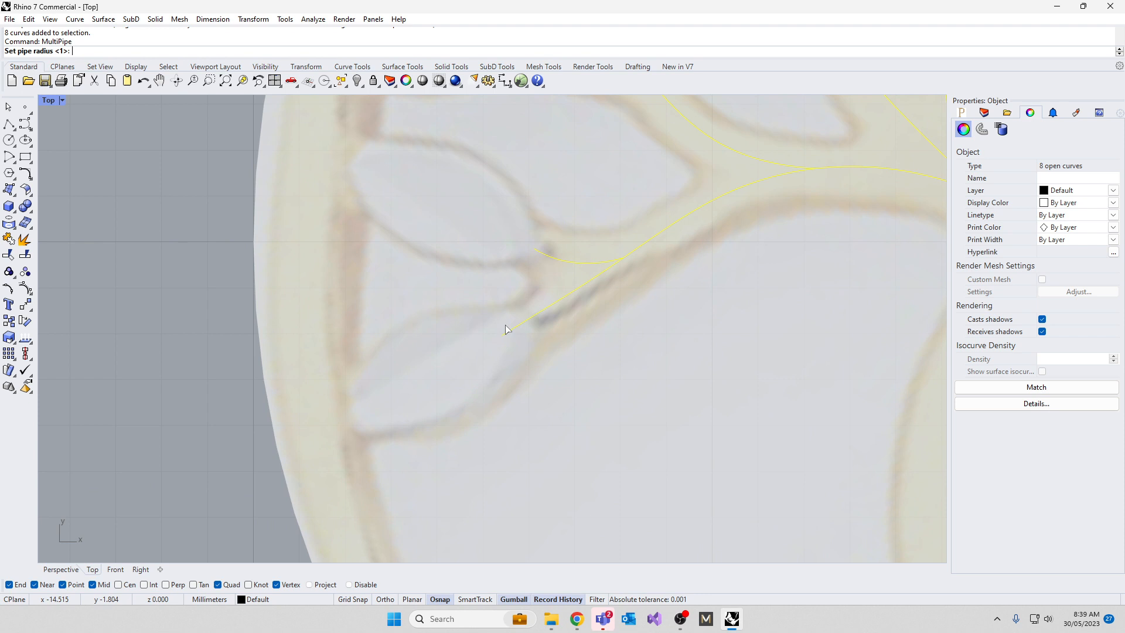
text(0.55)
key(Return)
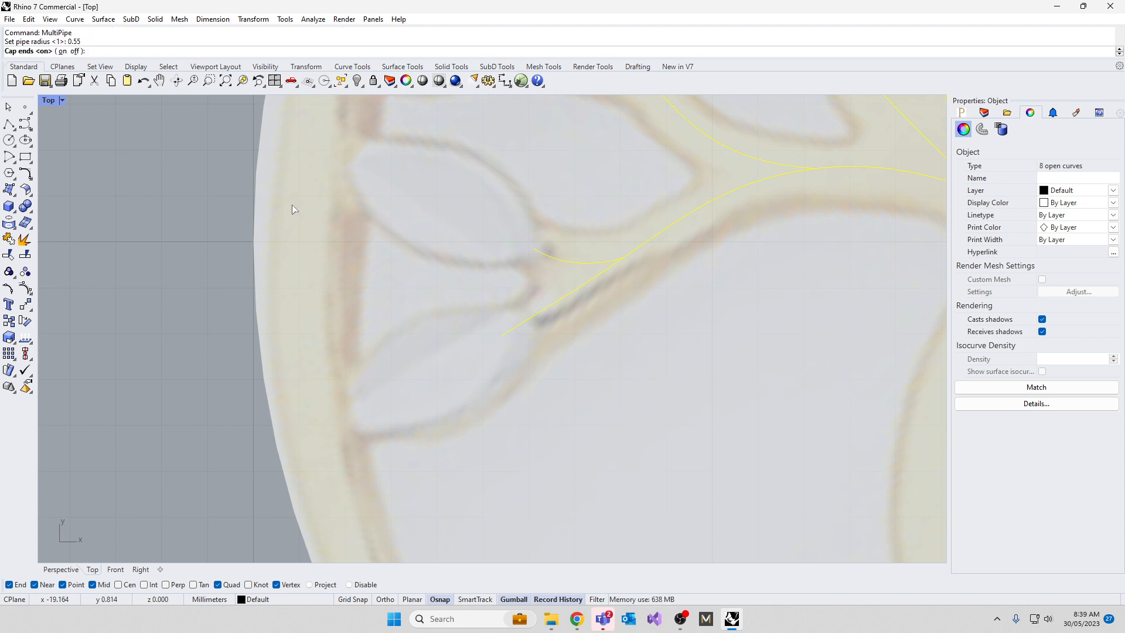
scroll(352, 280, down, 5)
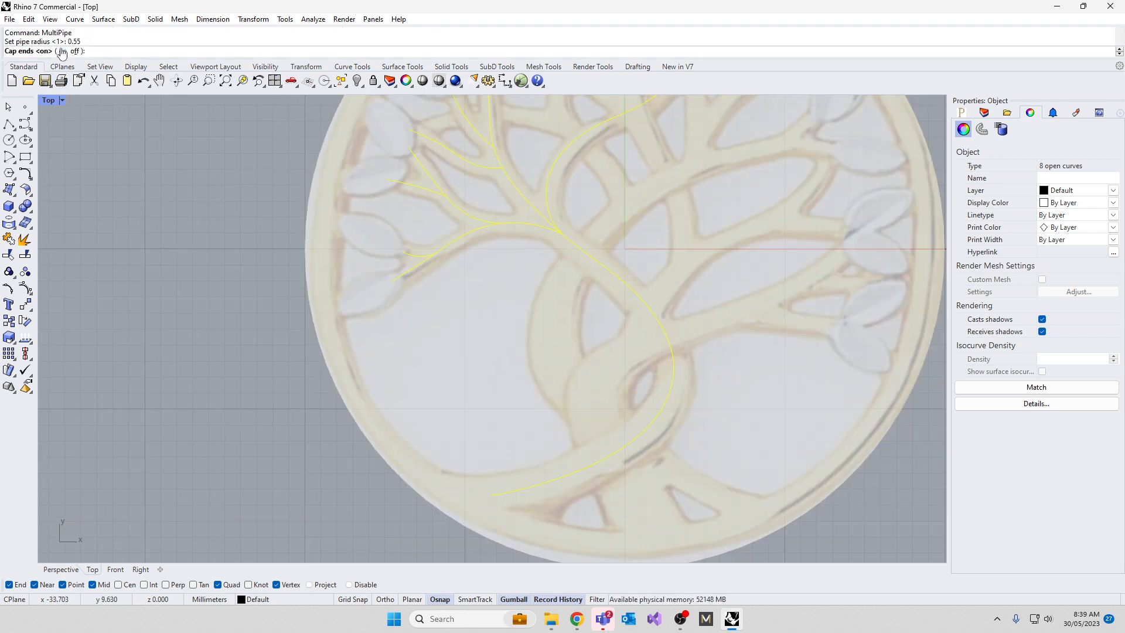
click(63, 52)
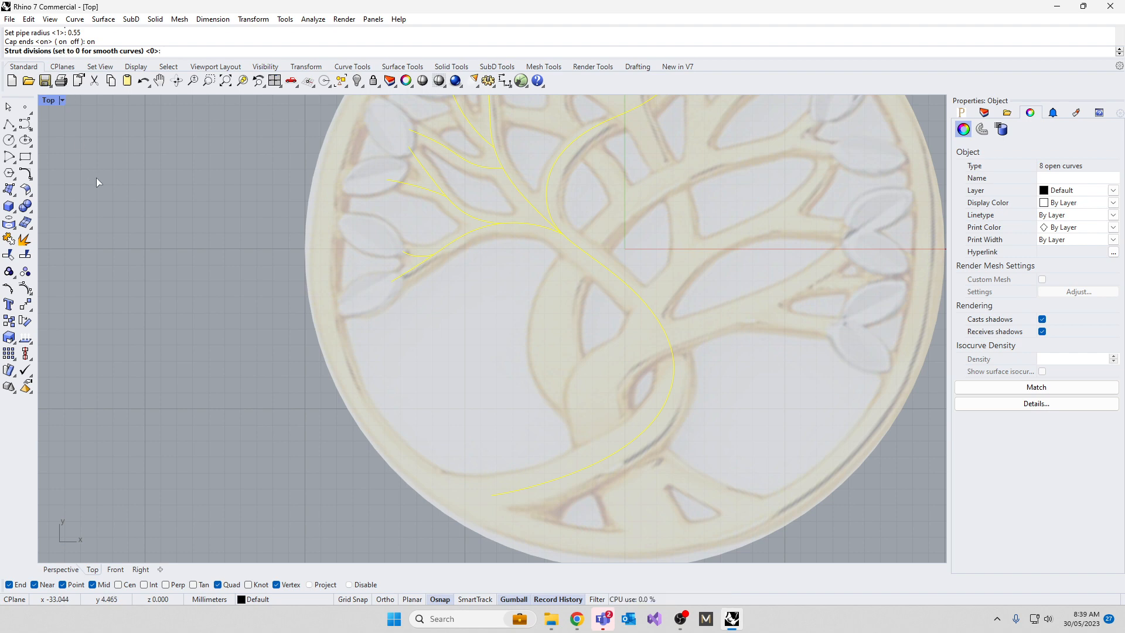
key(Return)
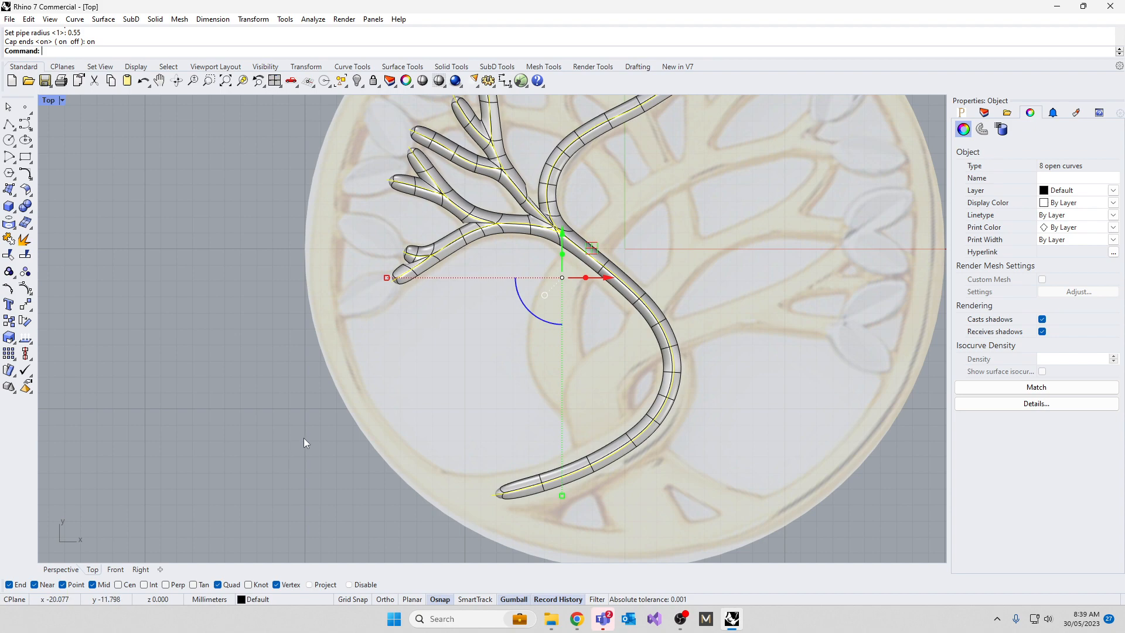
Step: Inspect the trunk and branch pipes up close in the Top view and from several angles in a maximized Perspective view
scroll(529, 192, up, 5)
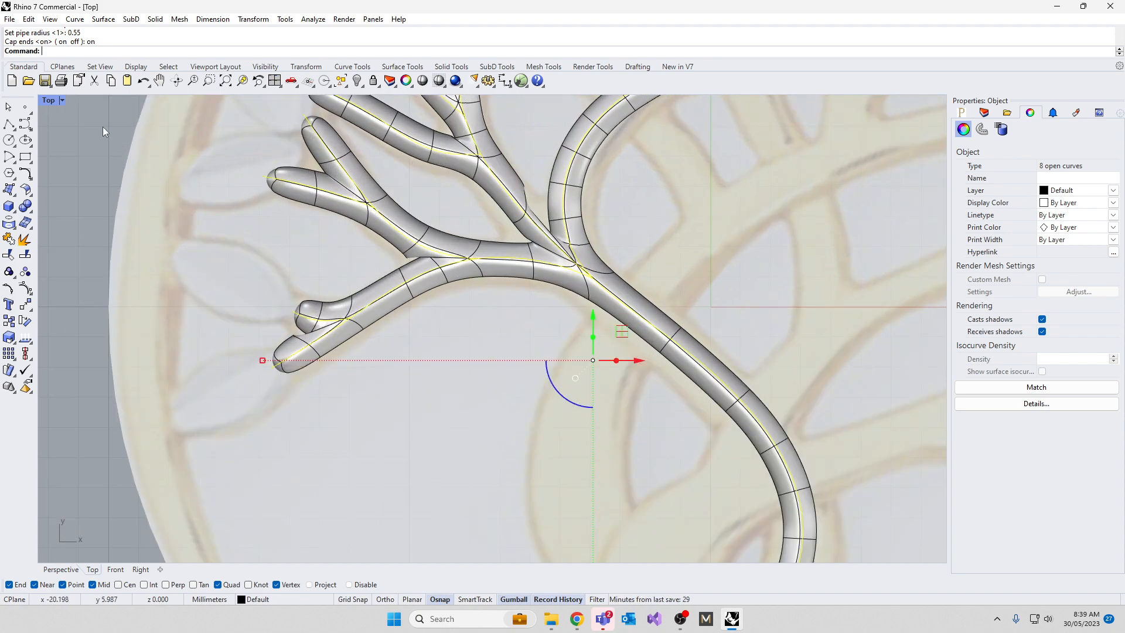
double_click(45, 102)
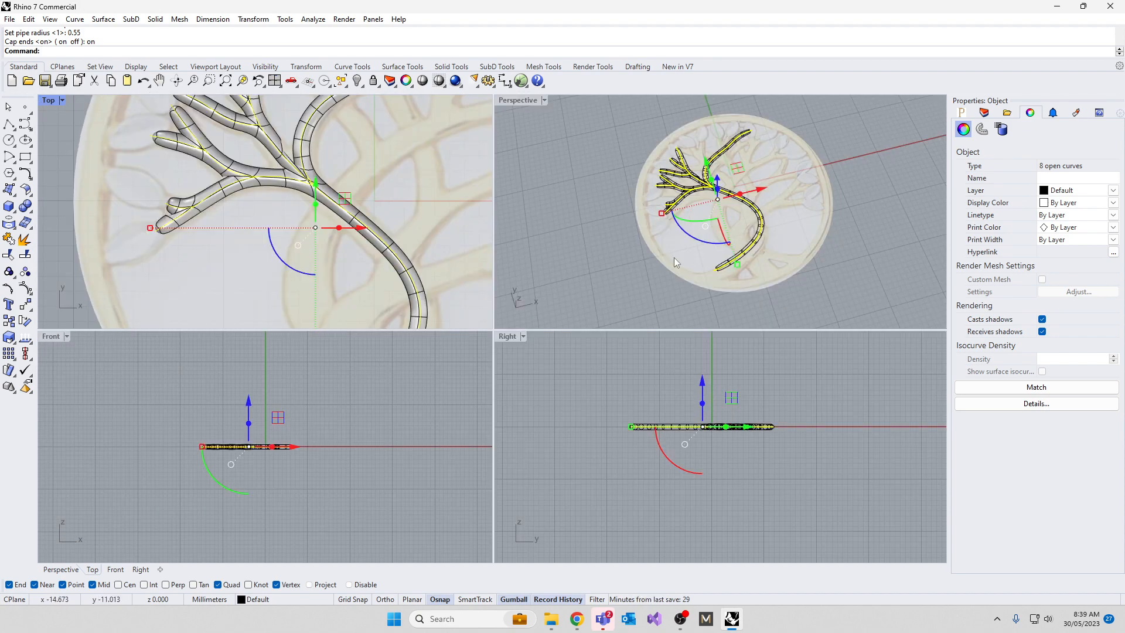
right_drag(674, 258, 658, 149)
scroll(652, 224, up, 5)
right_drag(653, 223, 618, 261)
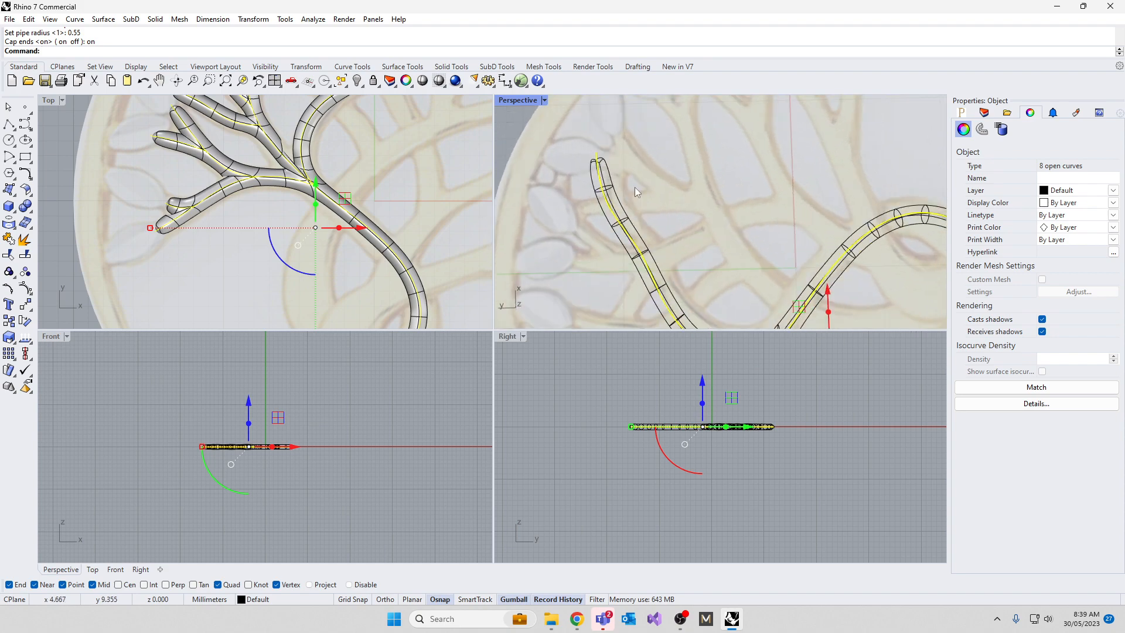
scroll(635, 188, down, 10)
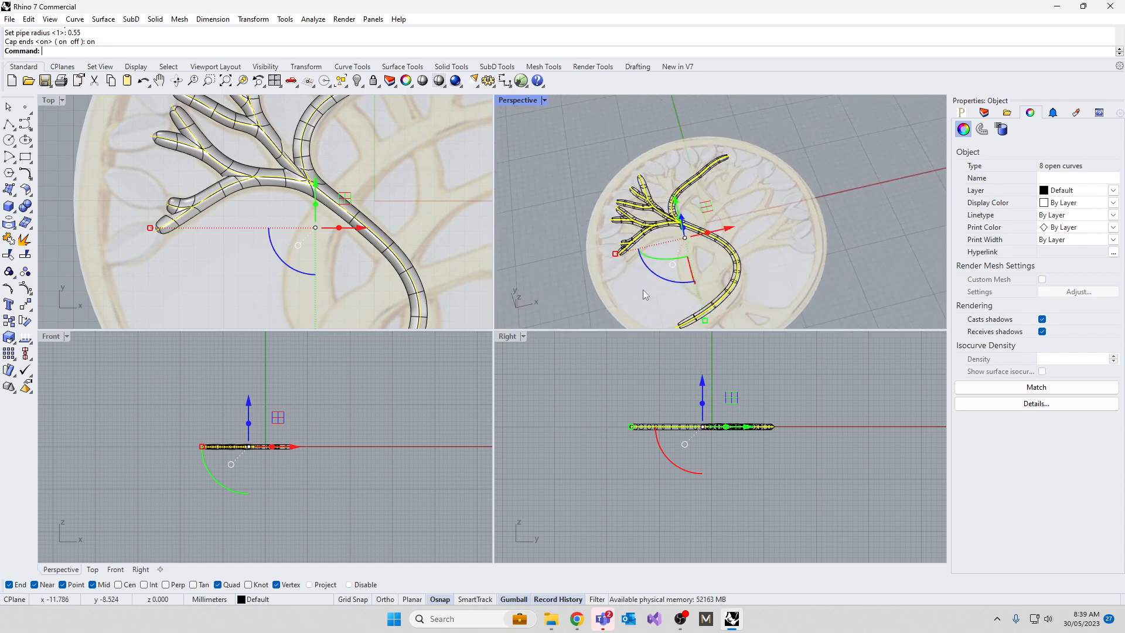
double_click(518, 101)
click(341, 191)
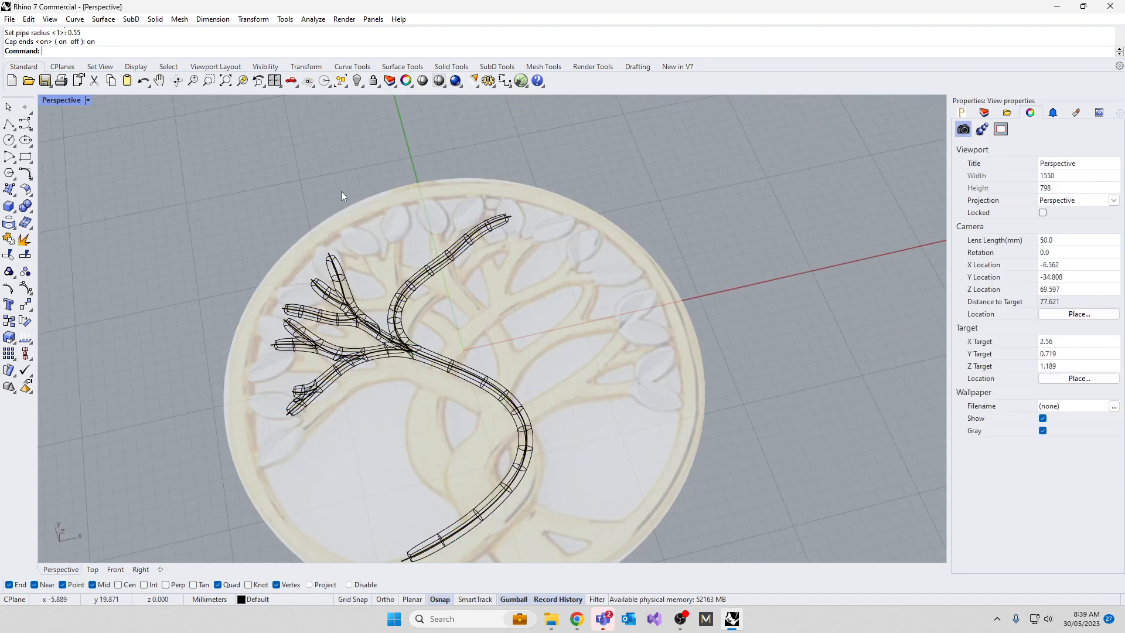
right_drag(341, 191, 360, 333)
Step: Select all curves in the model with SelCrv and lock them
text(Se)
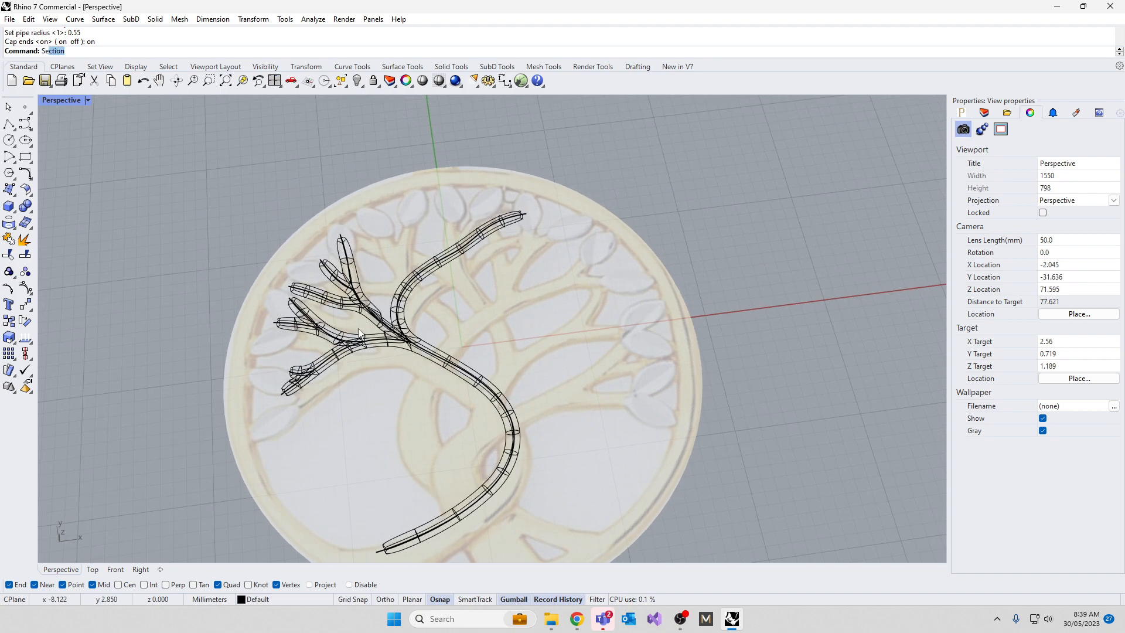
text(lCr)
key(Return)
text(Lock)
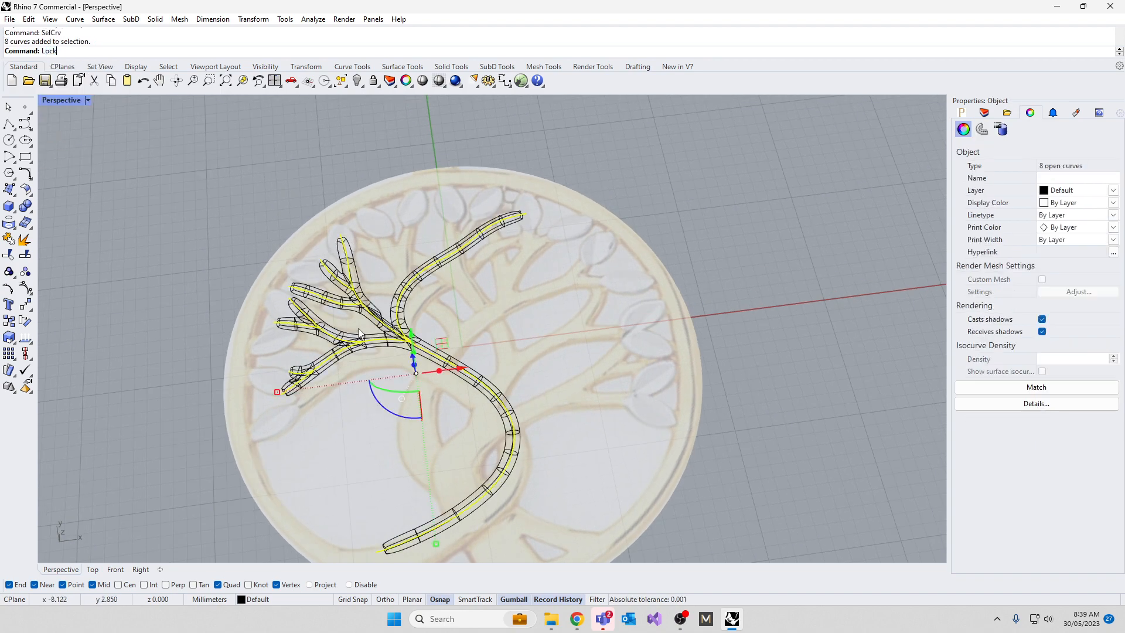
key(Return)
Step: Set the Perspective view's display mode to Shaded and orbit around the pipes
click(68, 100)
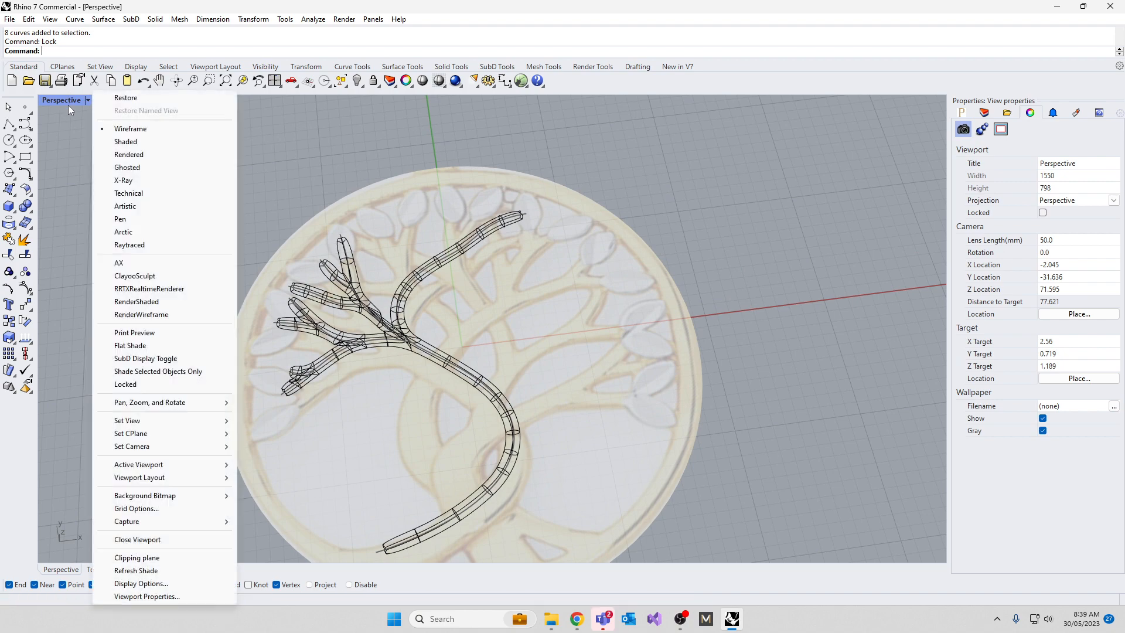
click(117, 143)
scroll(487, 332, down, 4)
right_drag(486, 333, 580, 328)
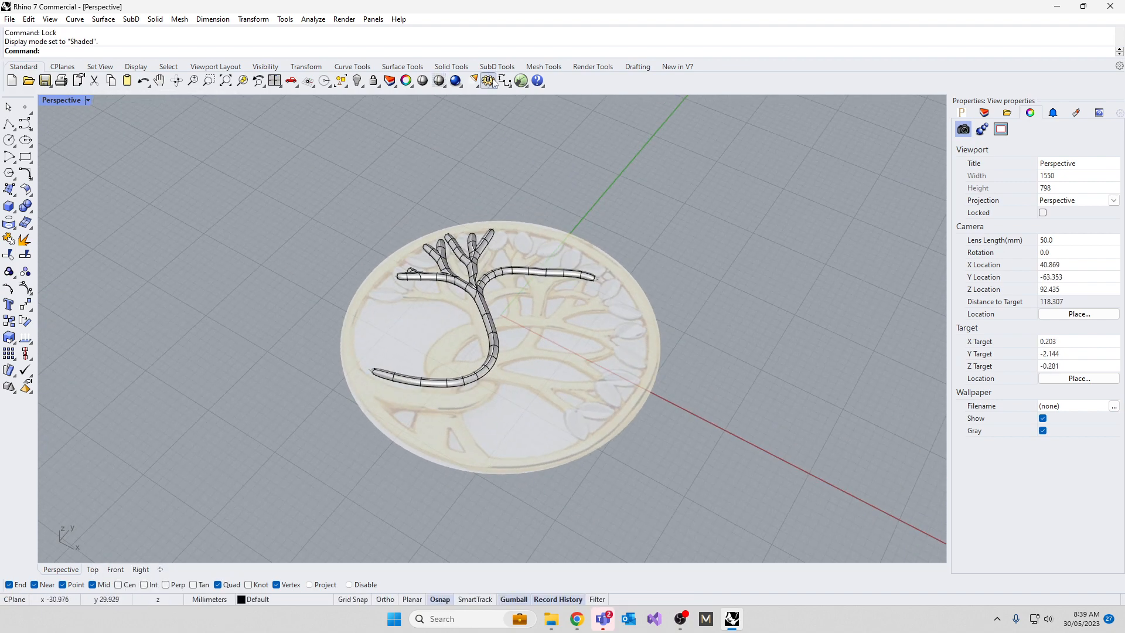
Step: Restrict the selection filter to edges of SubD sub-objects and move its dialog clear of the tree
click(497, 66)
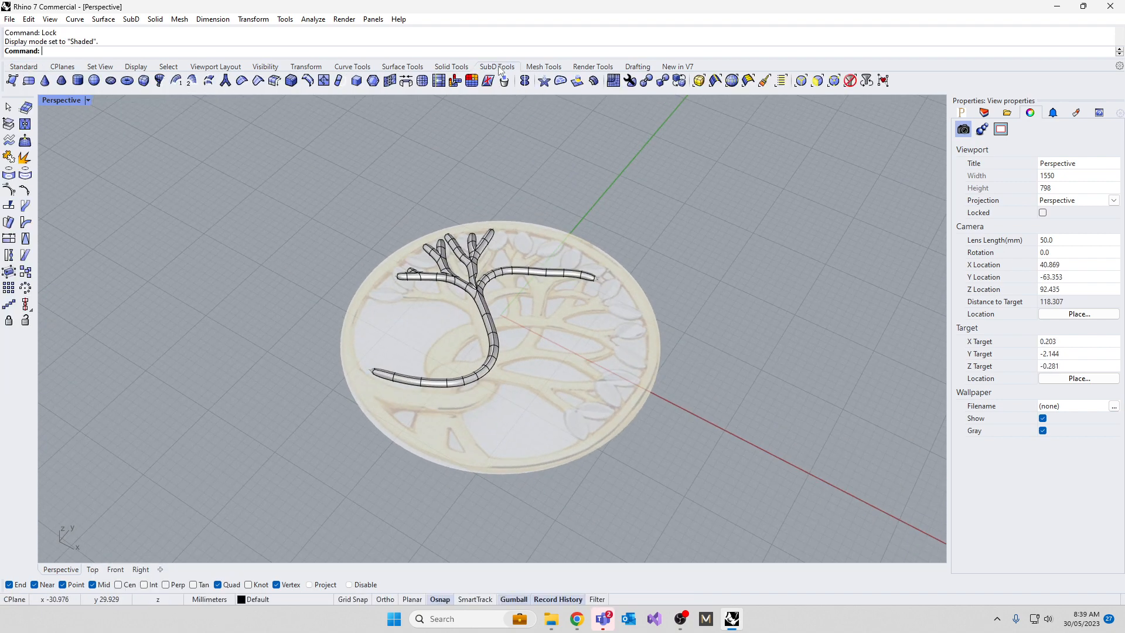
click(801, 80)
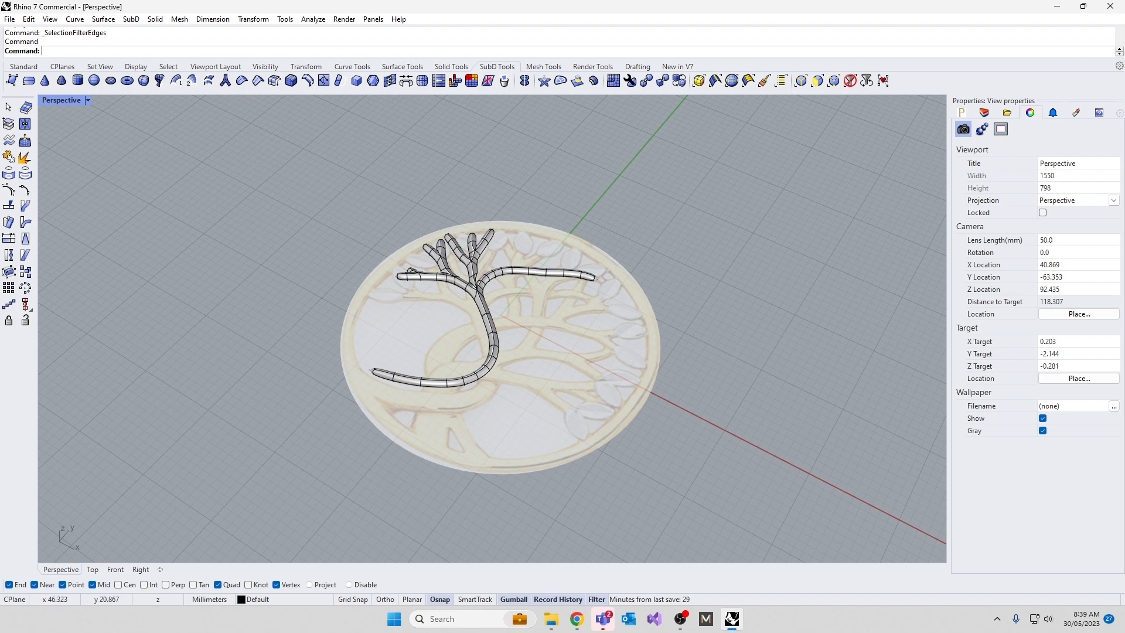
drag(1124, 208, 708, 195)
Step: Select the edge loop at the lower end of the trunk pipe and scale it up to thicken the base
scroll(328, 393, up, 10)
right_drag(448, 393, 586, 447)
drag(504, 316, 608, 390)
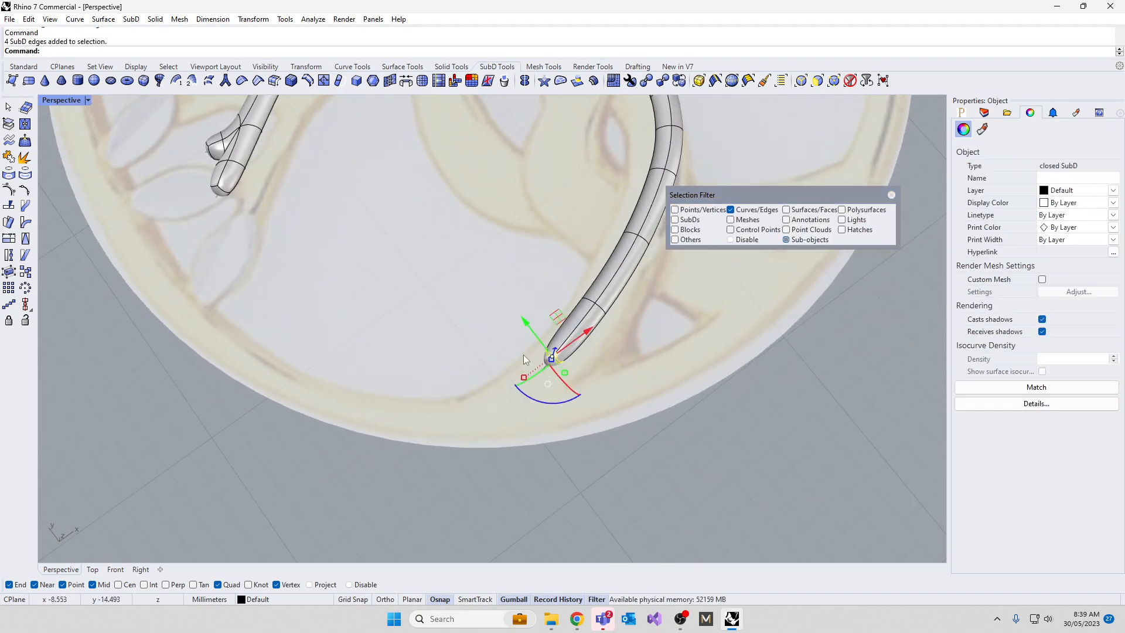
drag(524, 378, 391, 450)
right_drag(554, 445, 639, 404)
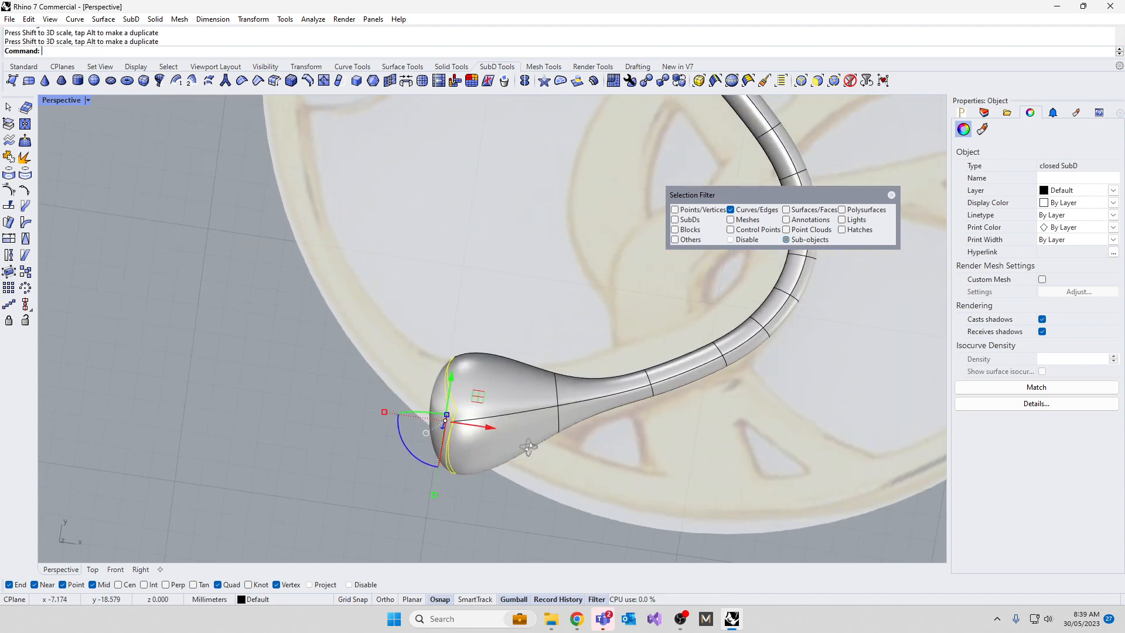
Step: In the Top view, move the edge loop next to the thickened base further up the trunk and scale it up in 3D
double_click(50, 103)
double_click(50, 101)
scroll(435, 407, down, 3)
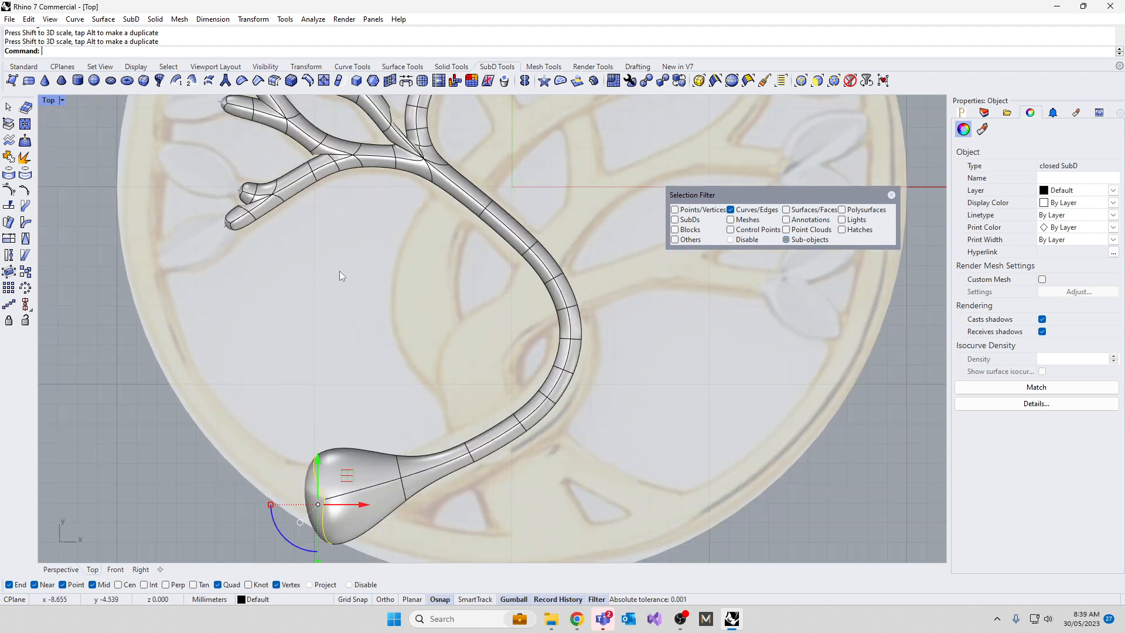
scroll(452, 457, up, 3)
drag(329, 349, 437, 487)
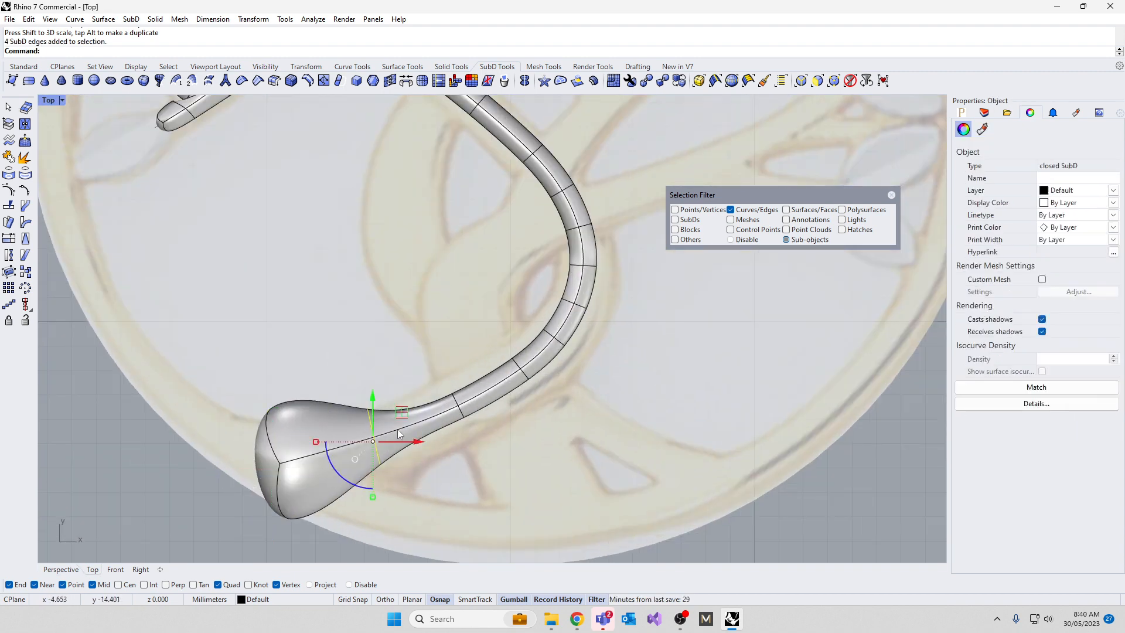
drag(402, 410, 443, 405)
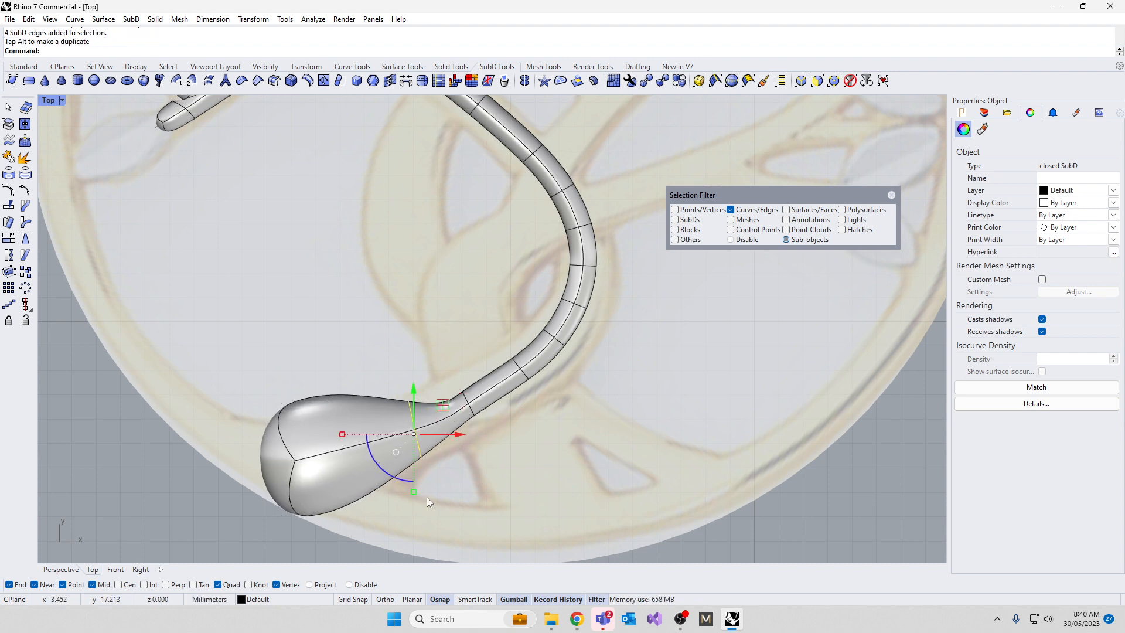
shift+drag(413, 492, 415, 517)
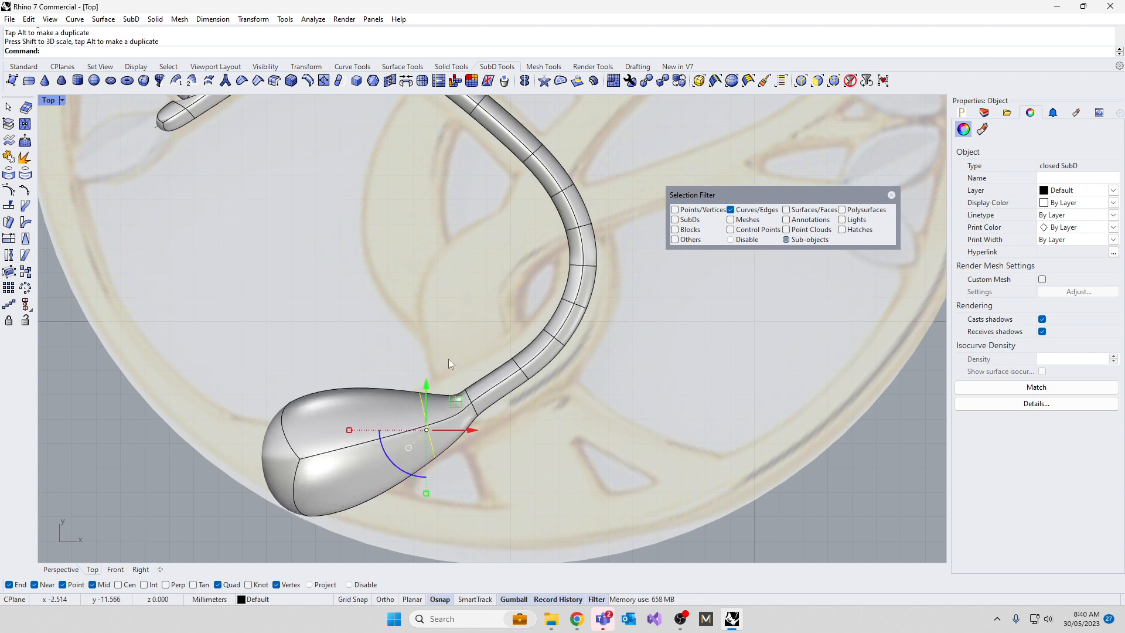
Step: Delete four surplus edge loops along the trunk from just above the base to the upper part of its bend
drag(449, 359, 501, 440)
key(Delete)
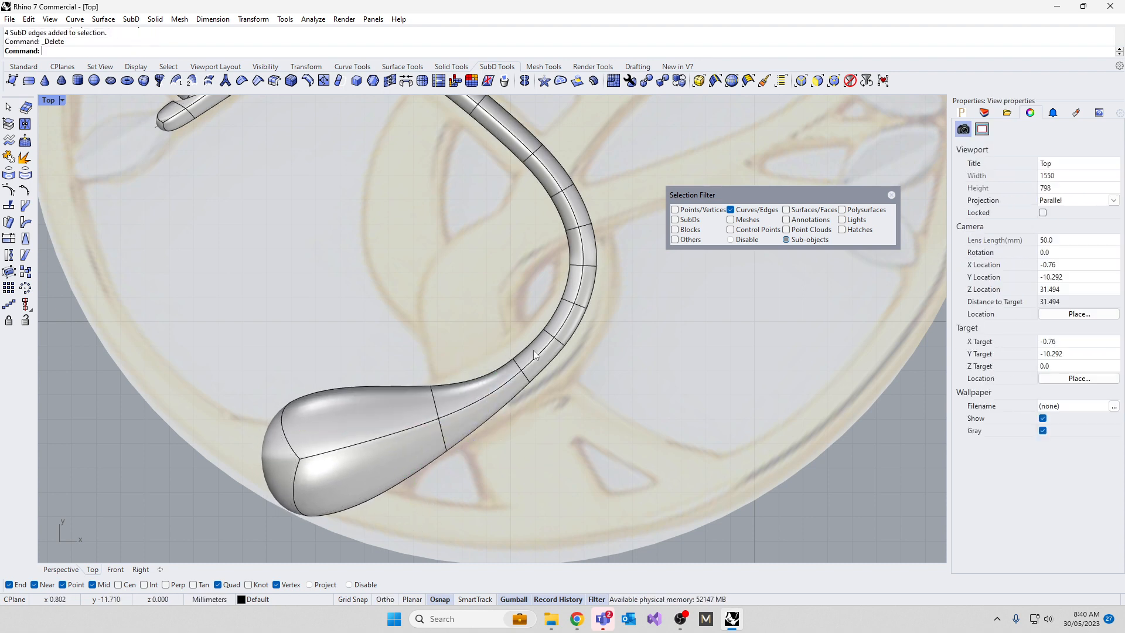
drag(578, 360, 578, 360)
key(Delete)
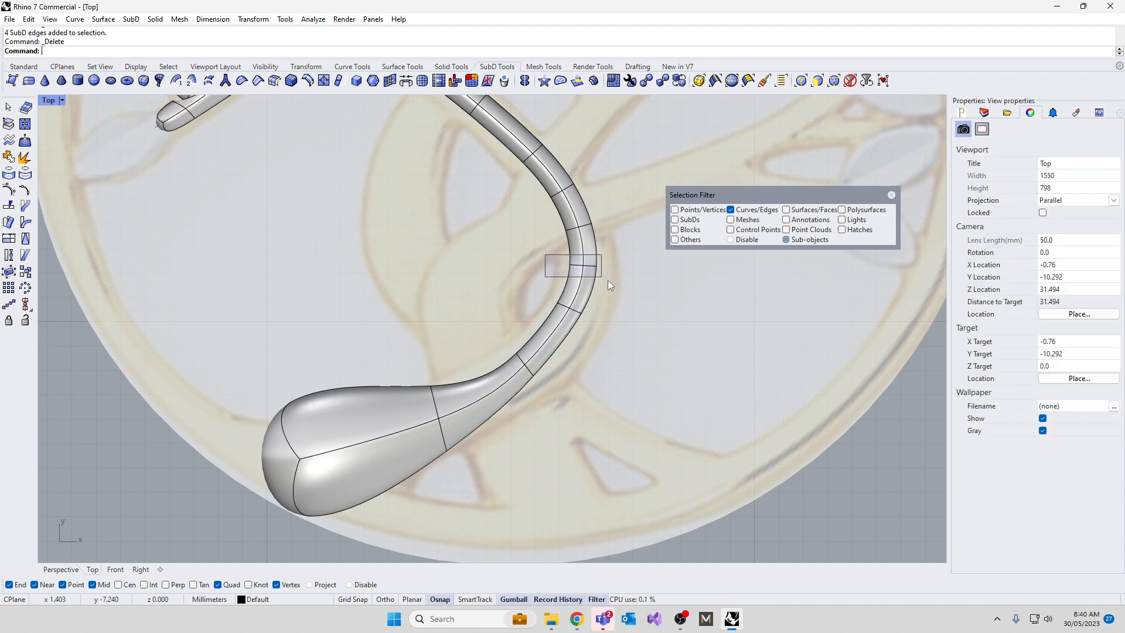
drag(607, 280, 608, 280)
key(Delete)
drag(517, 187, 593, 212)
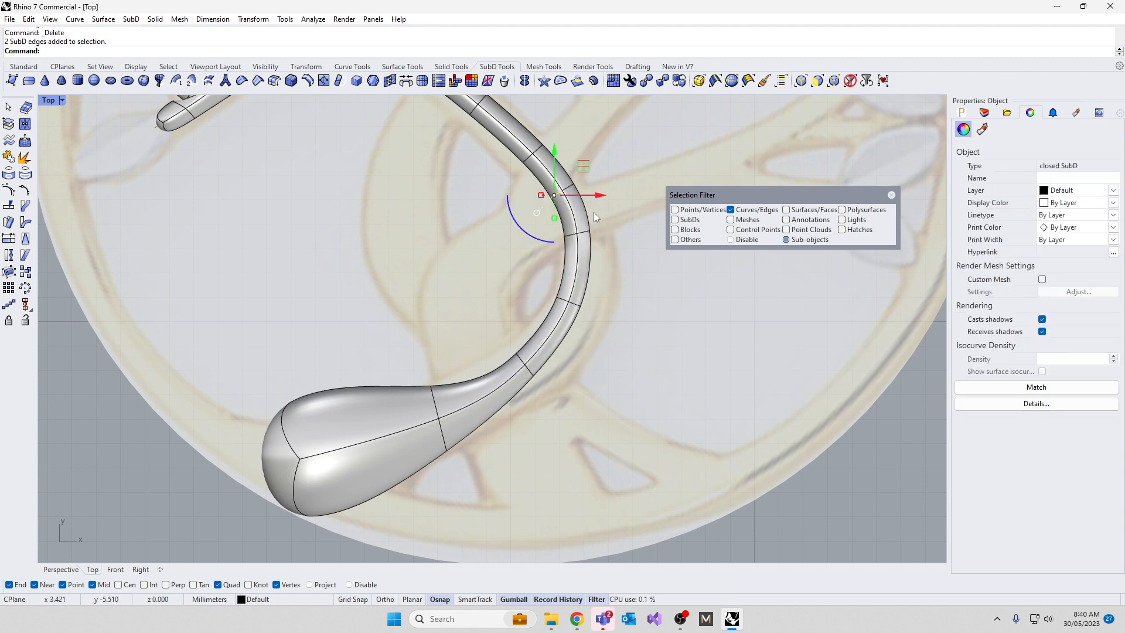
key(Delete)
drag(492, 181, 606, 213)
key(Delete)
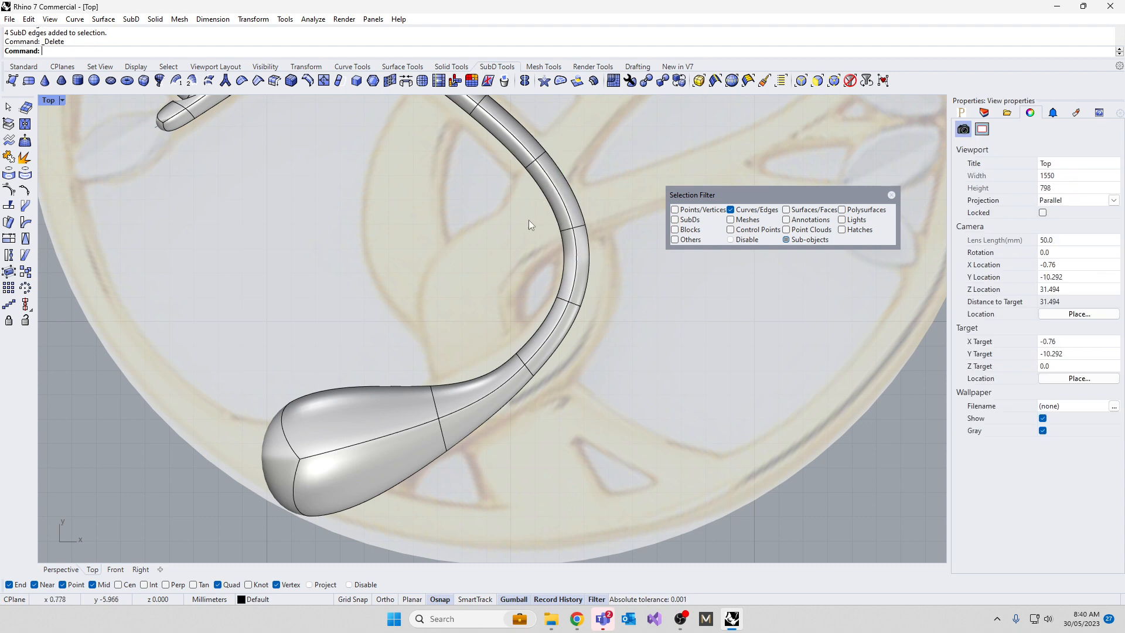
Step: Scale up the remaining edge loops around the trunk's bend to match the trunk width in the reference image
drag(530, 224, 621, 252)
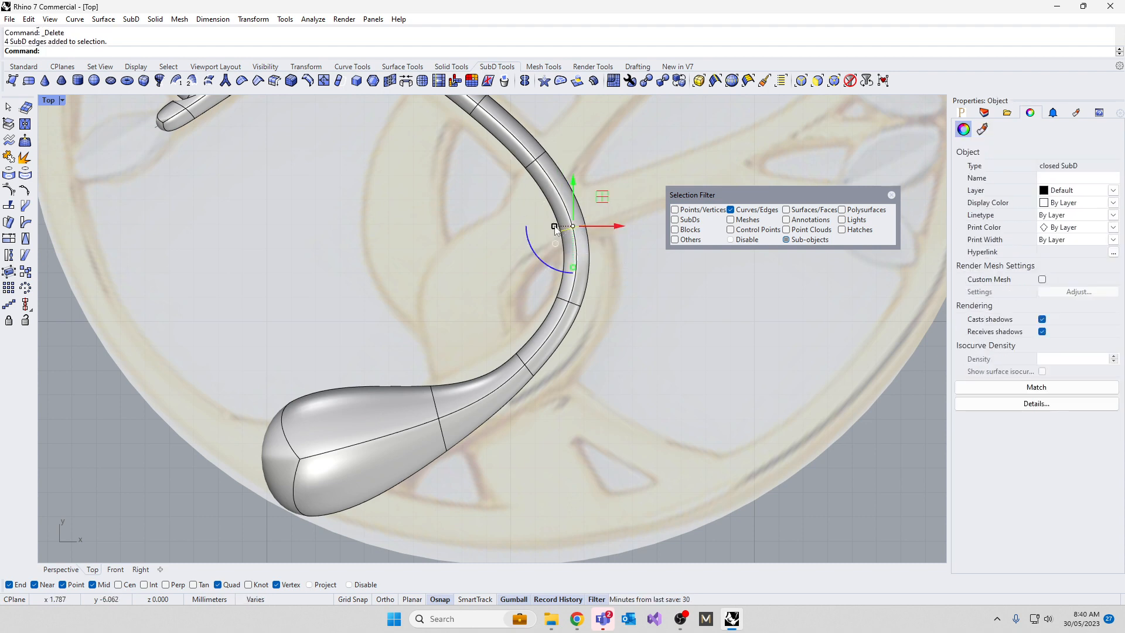
drag(556, 229, 582, 407)
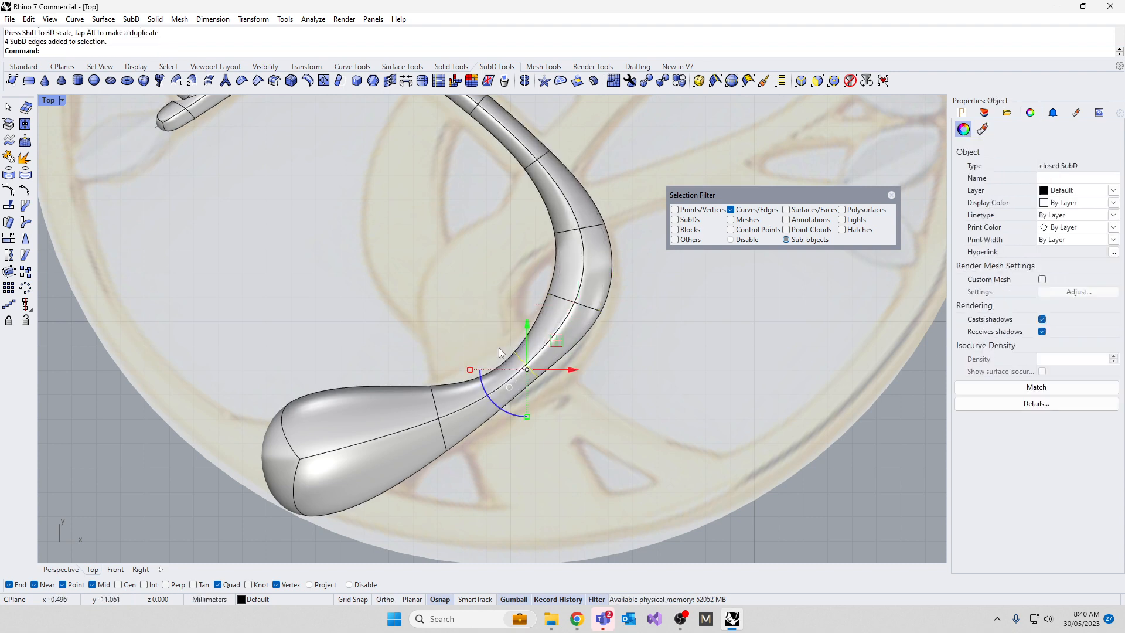
shift+drag(469, 368, 459, 438)
Step: Reposition the edge loops on the lower trunk just above the base to follow the trunk outline in the reference image
drag(456, 368, 381, 445)
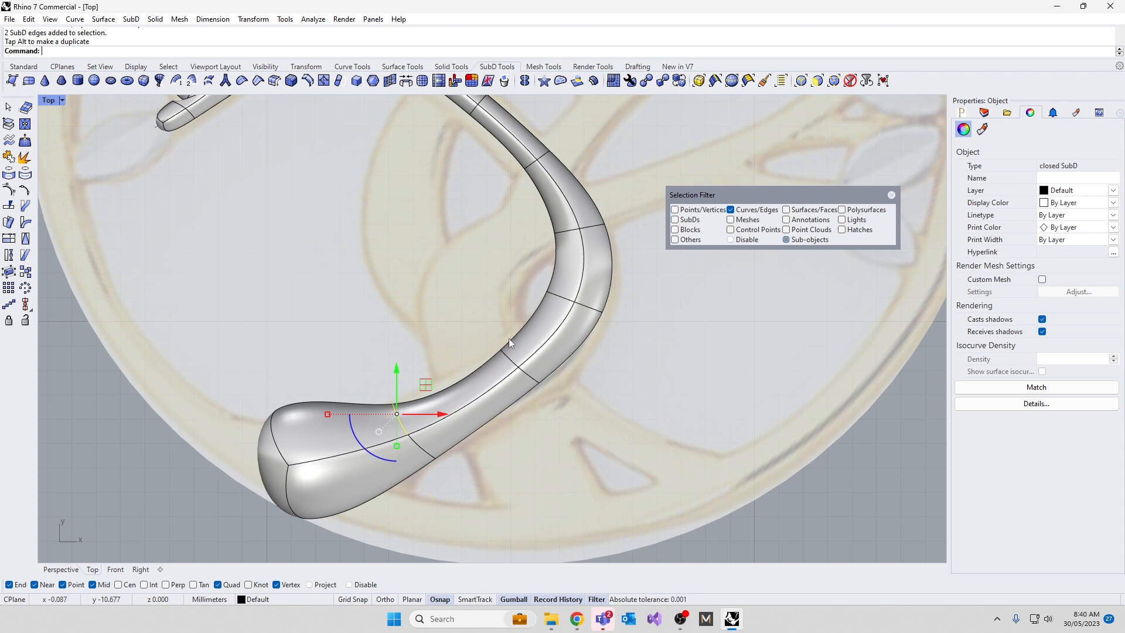
scroll(498, 371, up, 4)
key(Escape)
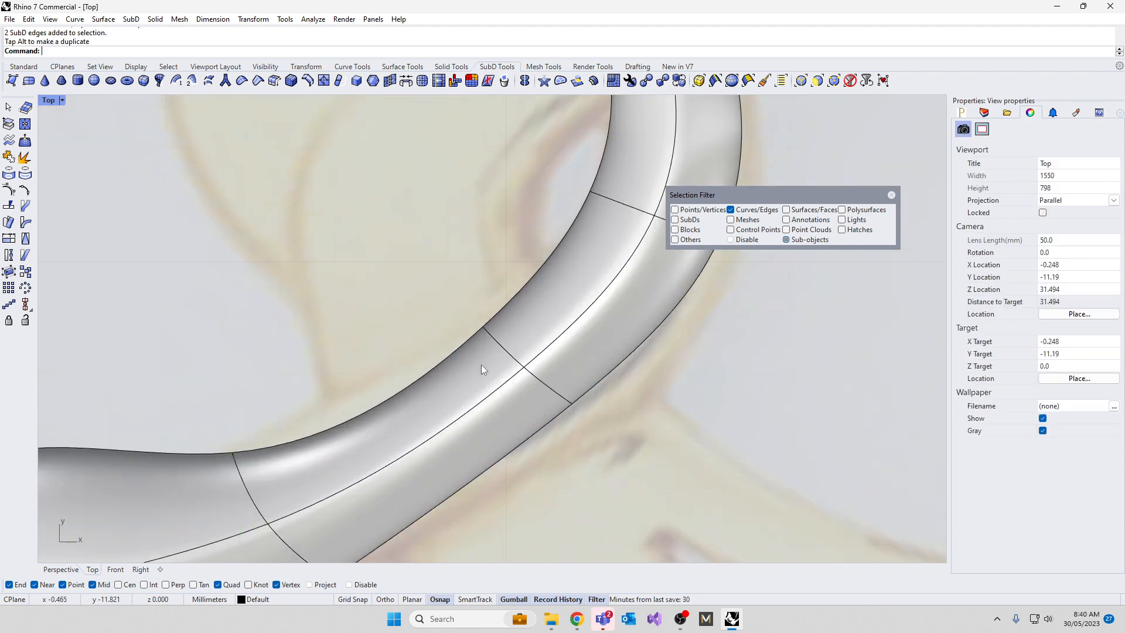
drag(482, 368, 607, 434)
drag(579, 364, 620, 402)
drag(428, 296, 557, 392)
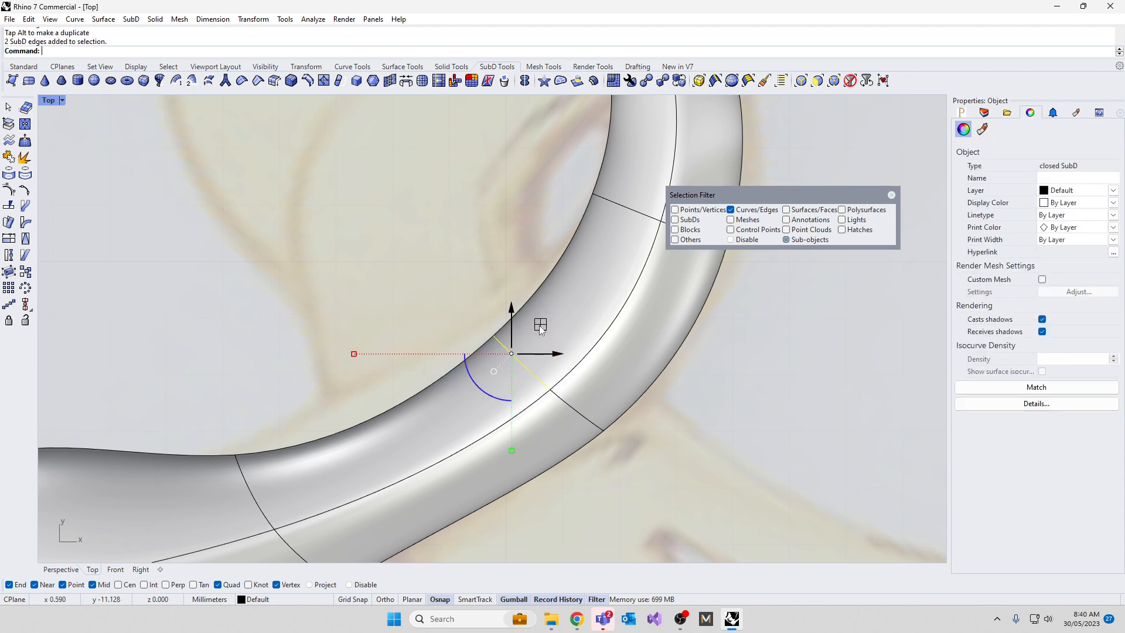
drag(540, 328, 493, 314)
drag(231, 383, 314, 477)
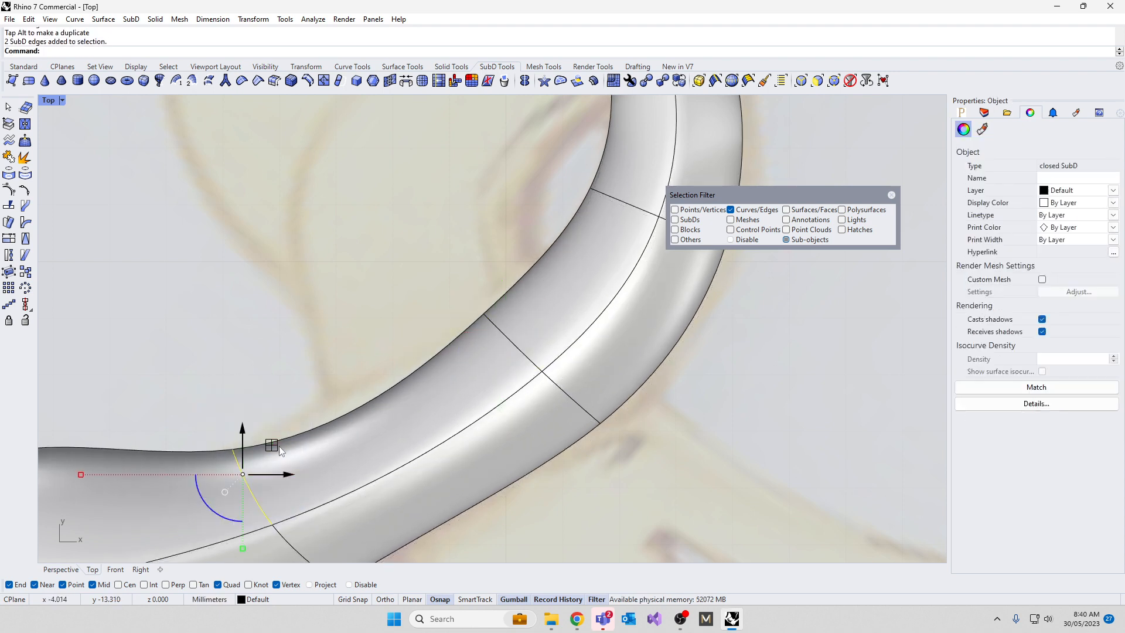
scroll(280, 450, down, 10)
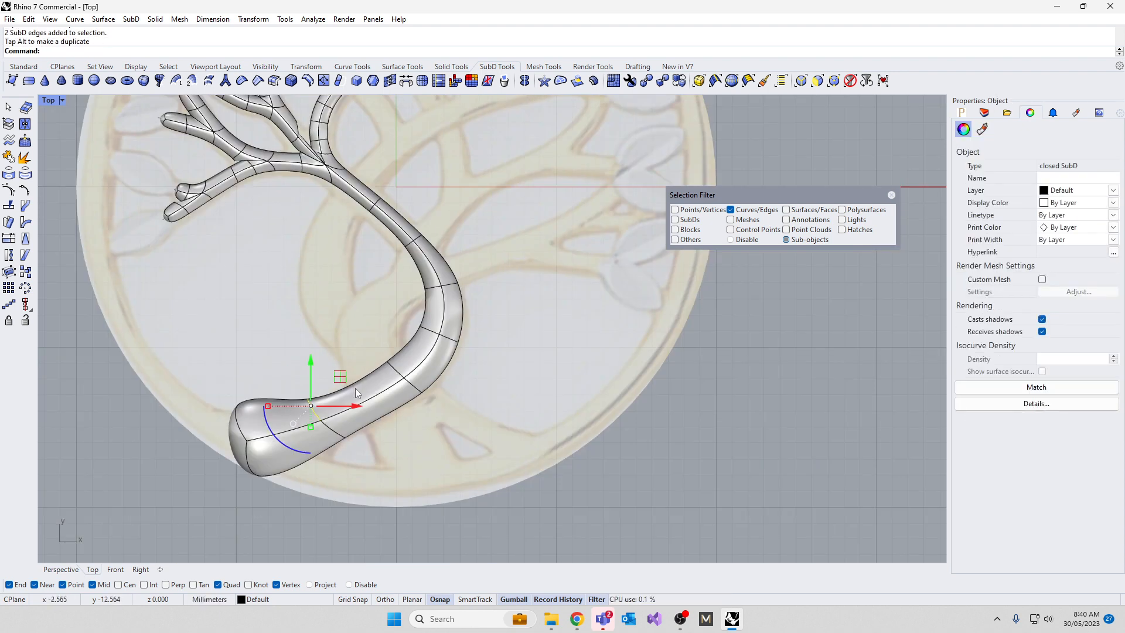
Step: Reset the selection filter to allow all object types and delete the piped SubD tree
click(427, 219)
scroll(433, 272, down, 4)
click(413, 361)
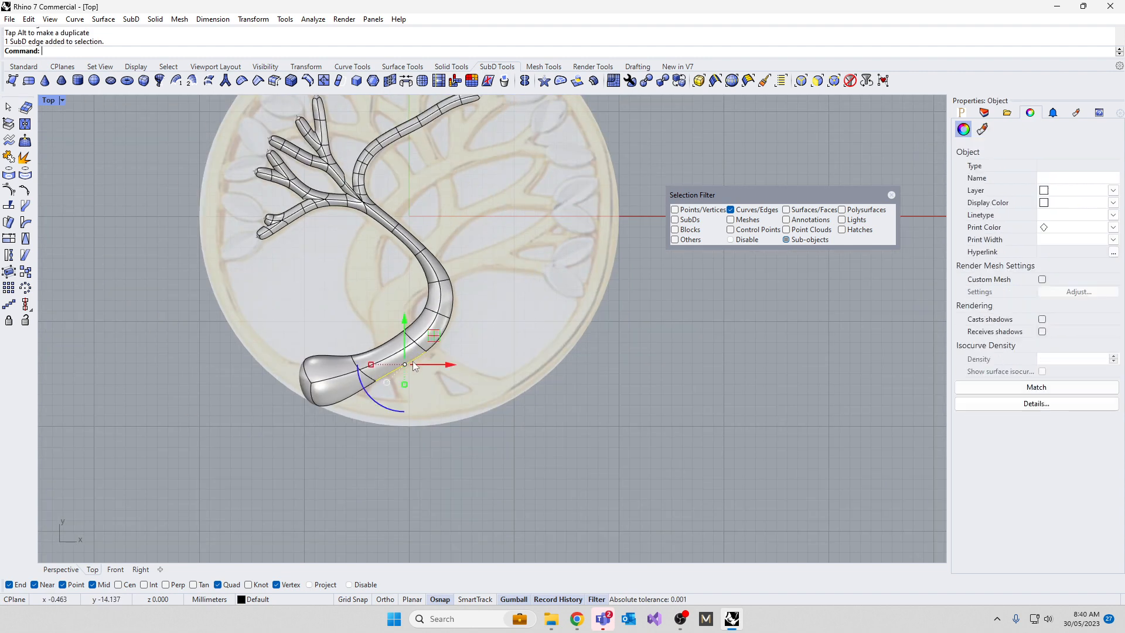
click(849, 81)
scroll(541, 447, down, 4)
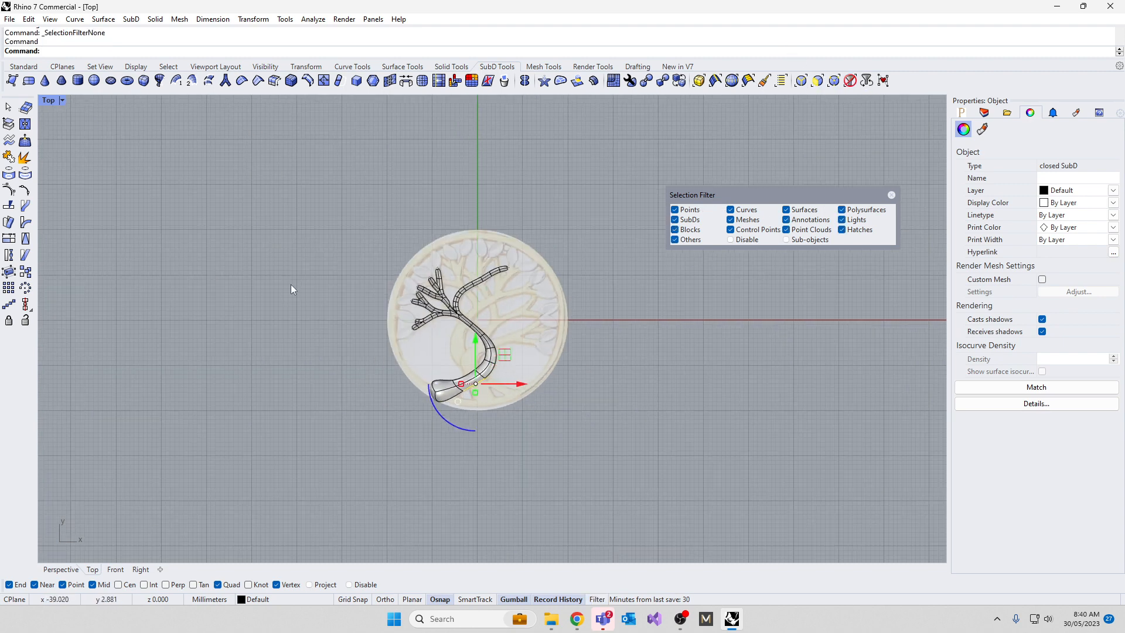
drag(291, 284, 550, 449)
key(Delete)
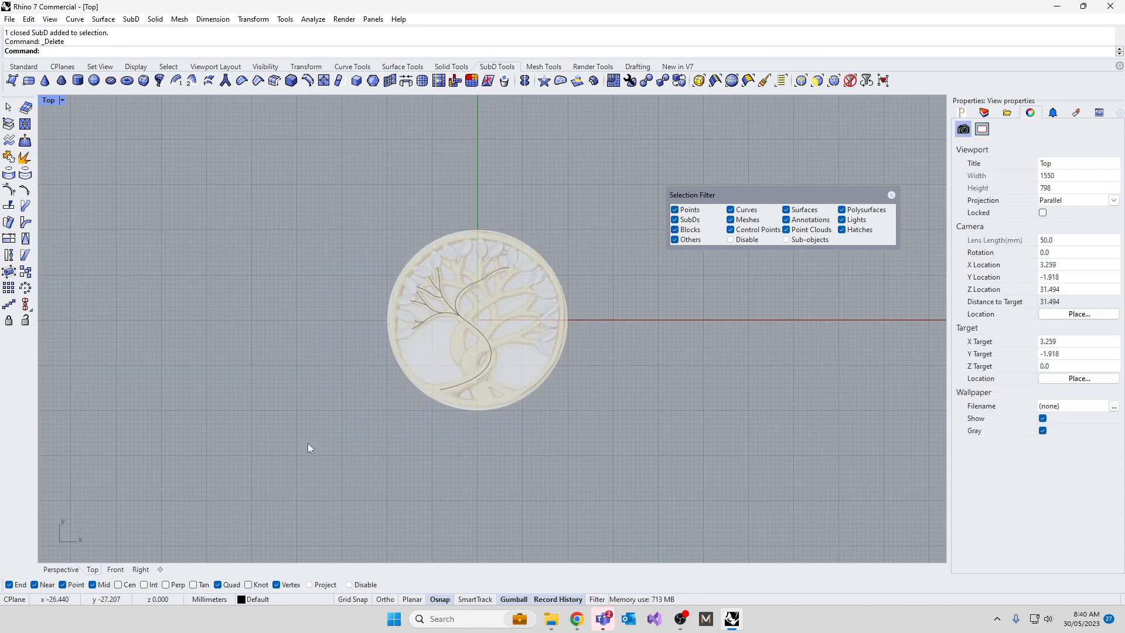
Step: Unlock the traced branch curves to delete them, and lock the reference image surface again
drag(310, 236, 558, 432)
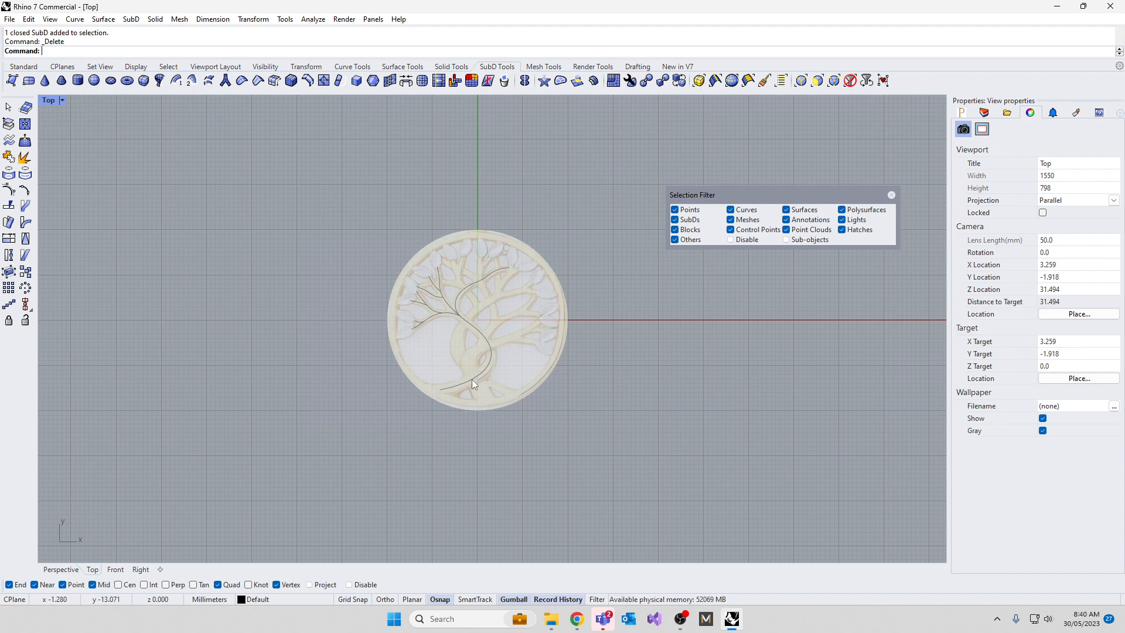
text(ck)
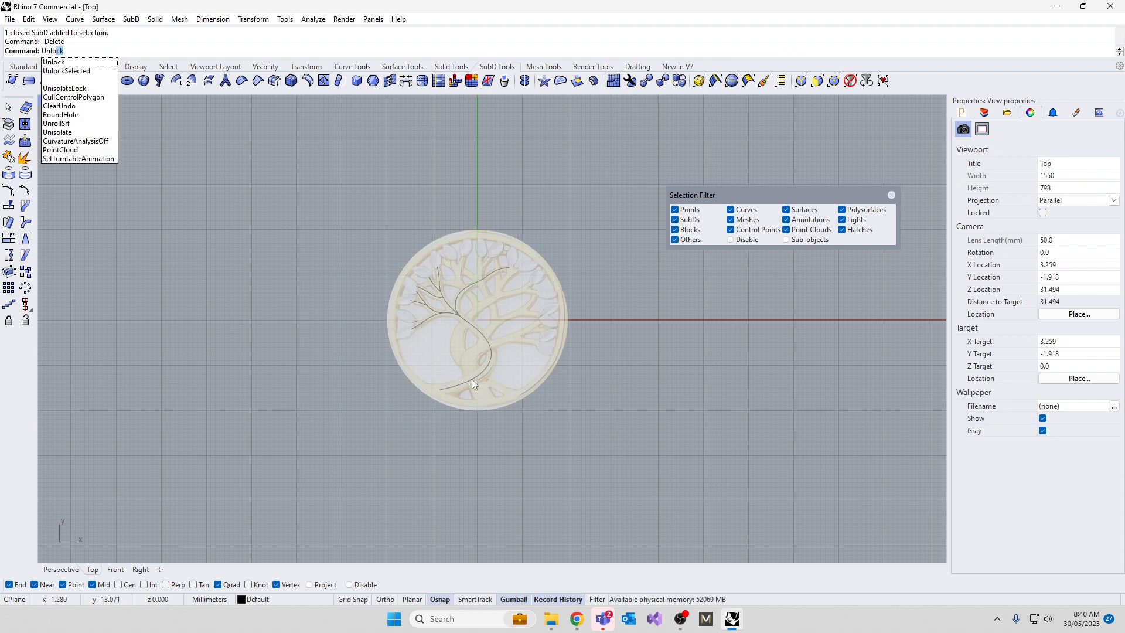
key(Return)
drag(313, 227, 520, 399)
key(Delete)
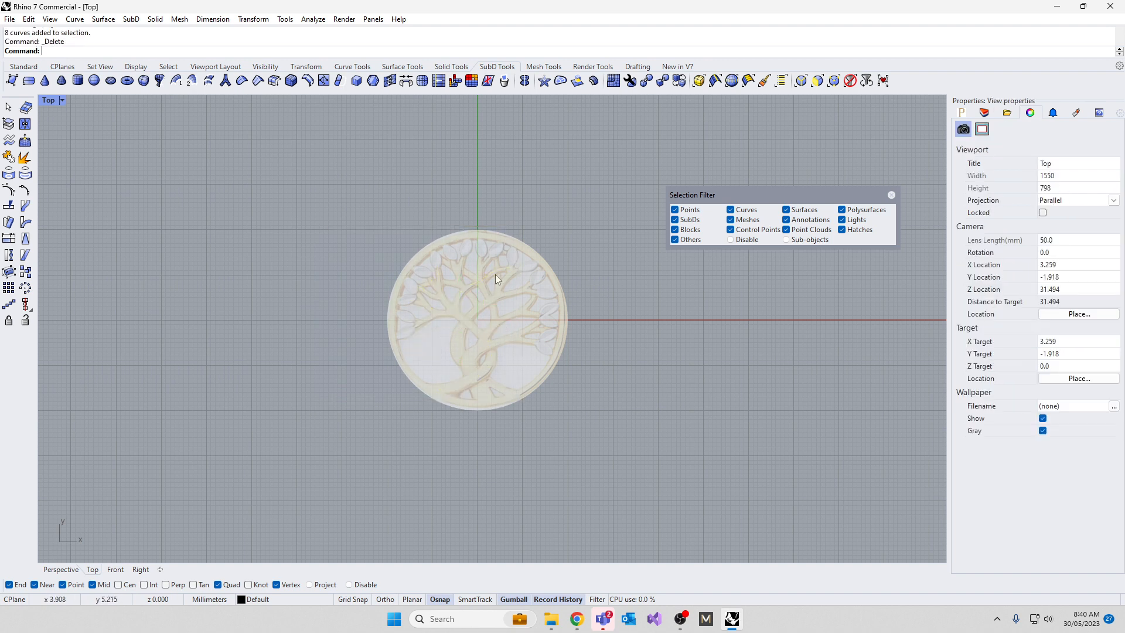
click(441, 334)
key(Return)
Step: Draw a four-point SubD face with 3DFace over the trunk's lower end and switch the SubD display to flat
right_drag(533, 402, 633, 418)
scroll(592, 397, up, 10)
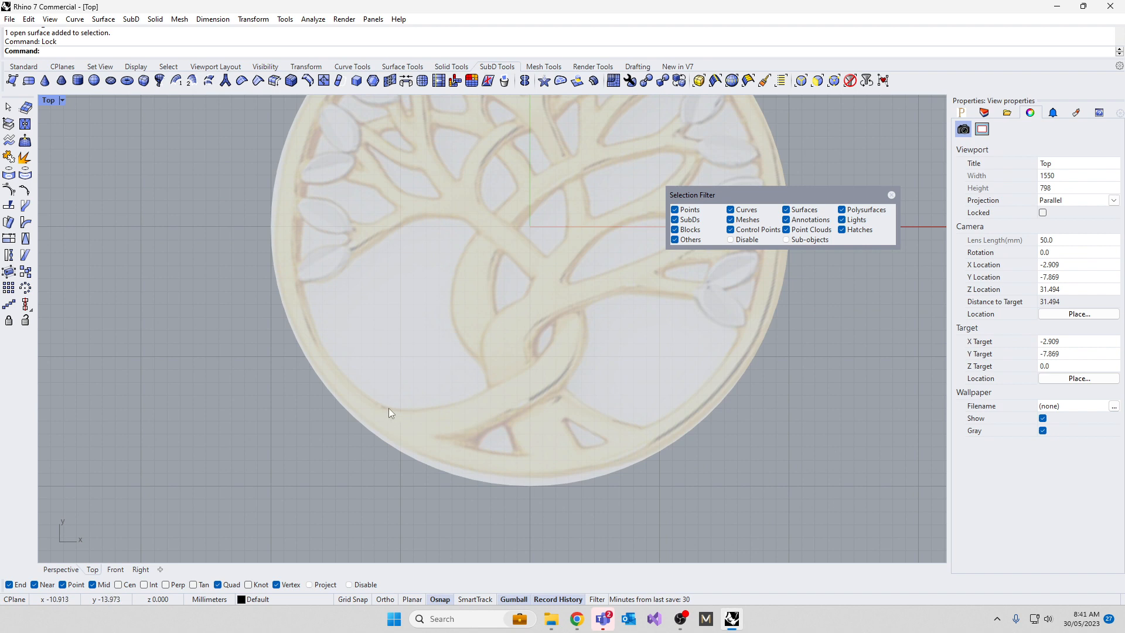
click(12, 80)
scroll(448, 445, up, 5)
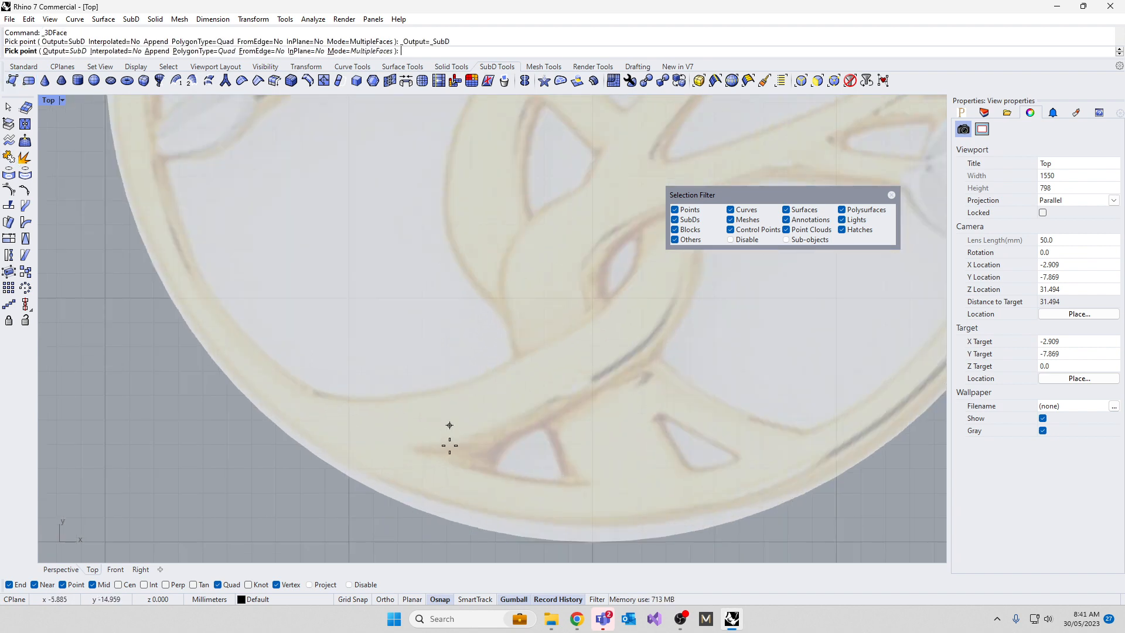
click(438, 462)
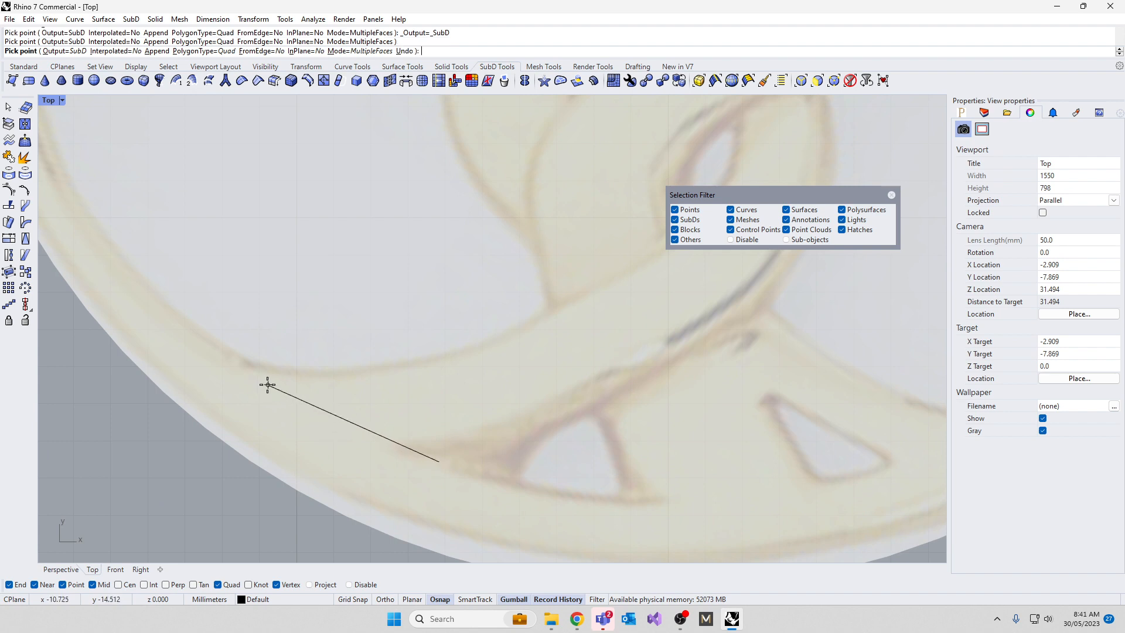
click(261, 375)
click(465, 352)
click(537, 422)
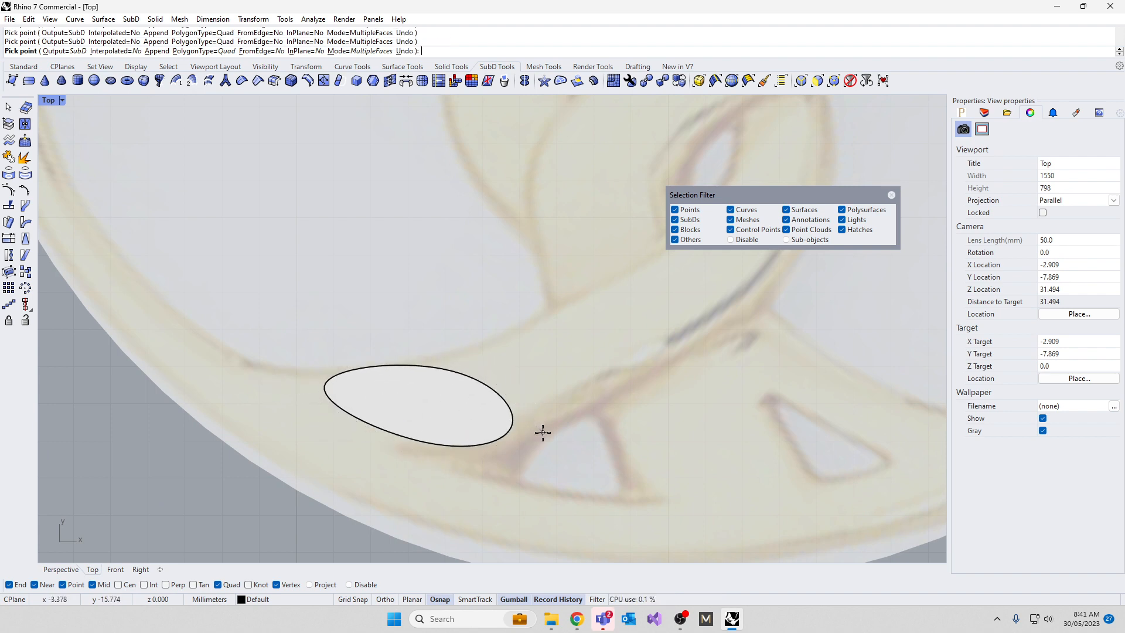
key(Return)
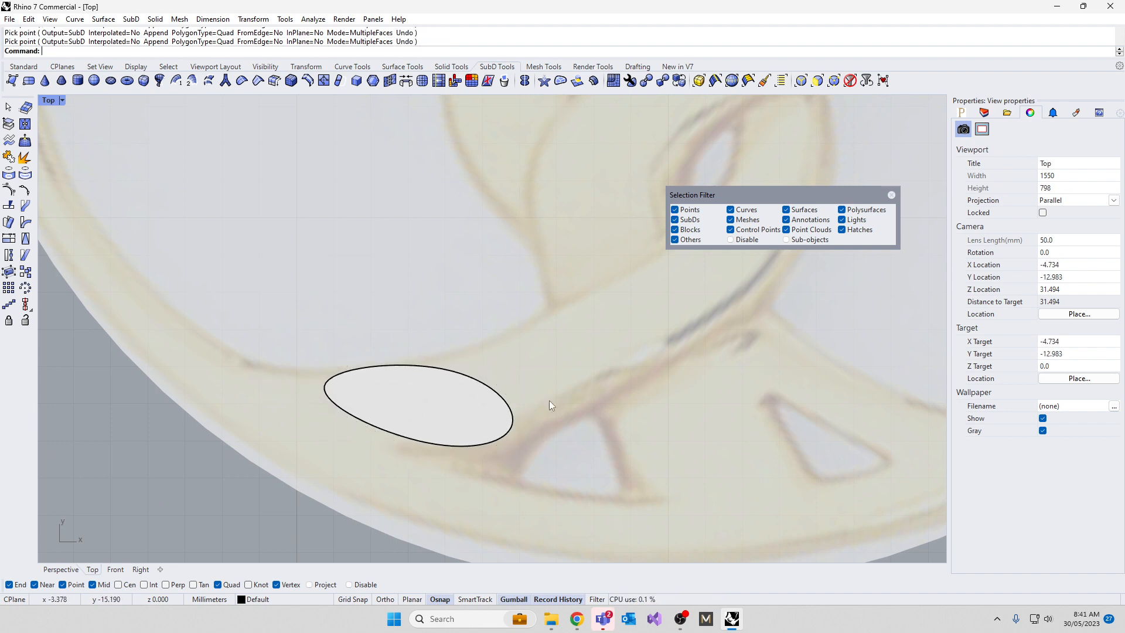
click(679, 80)
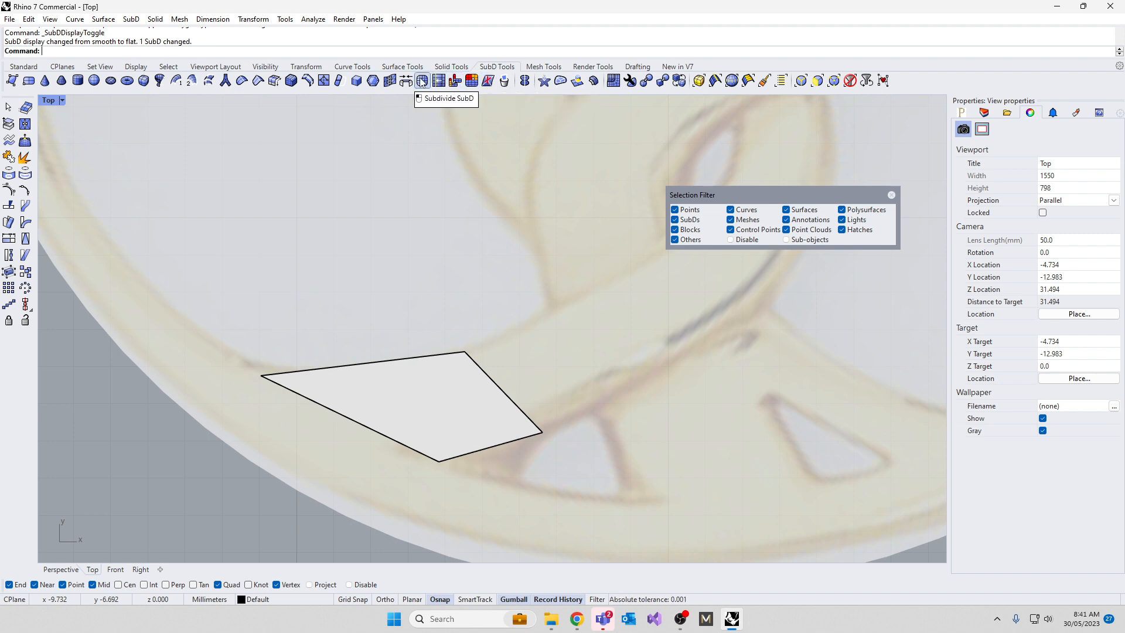
Step: Append a second quad face to the trunk SubD, sharing its upper edge and following the trunk outline toward the bend
click(339, 80)
scroll(463, 340, up, 5)
scroll(379, 362, down, 5)
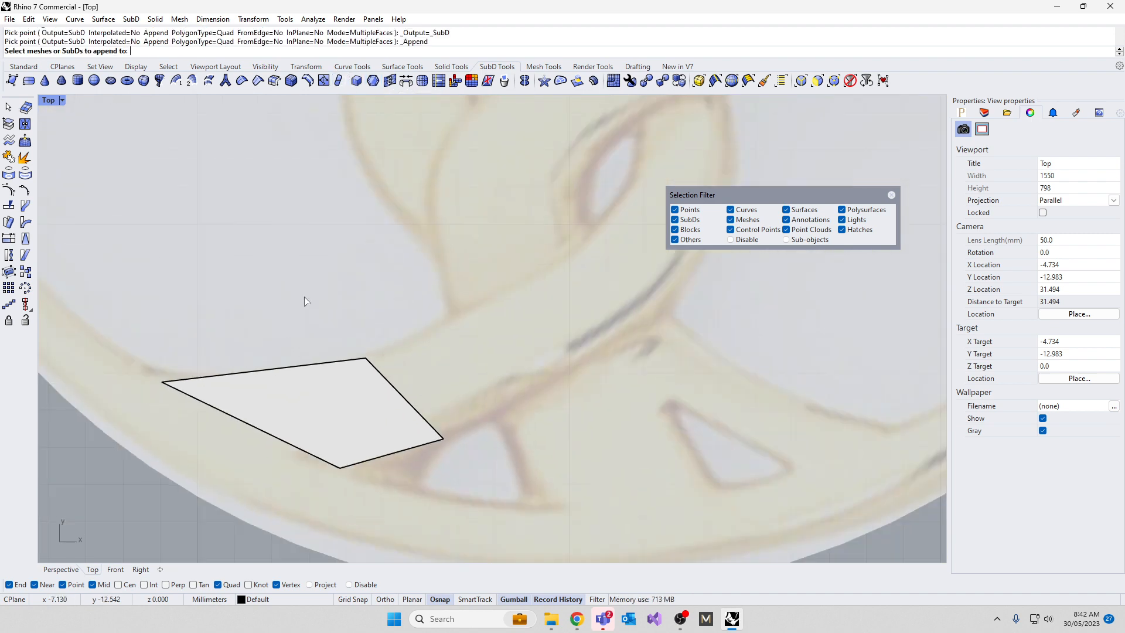
click(317, 422)
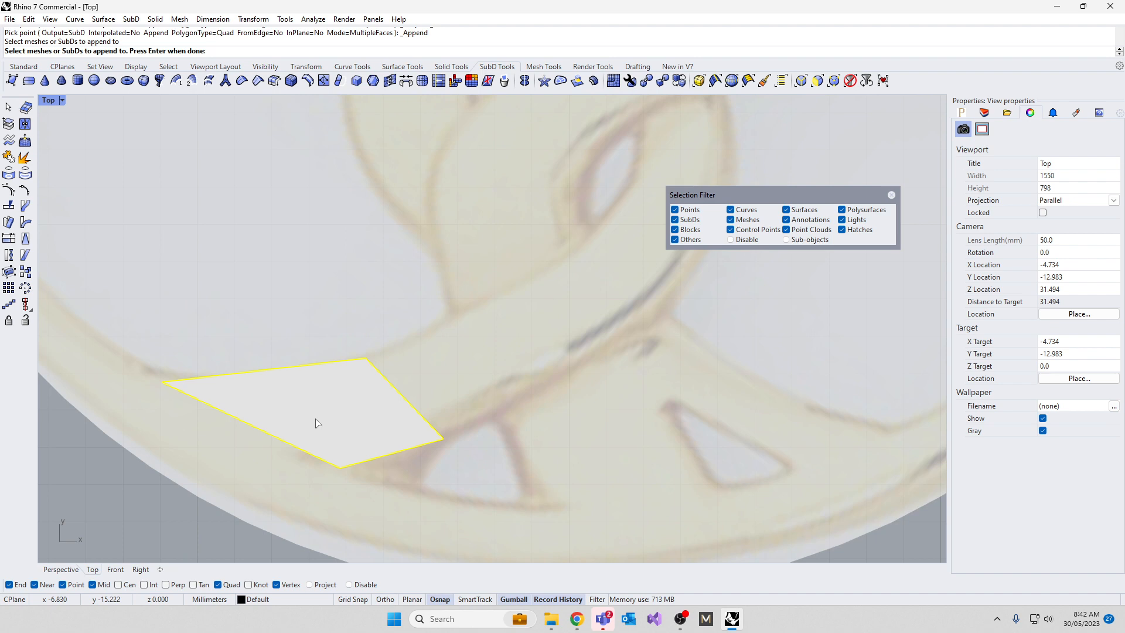
key(Return)
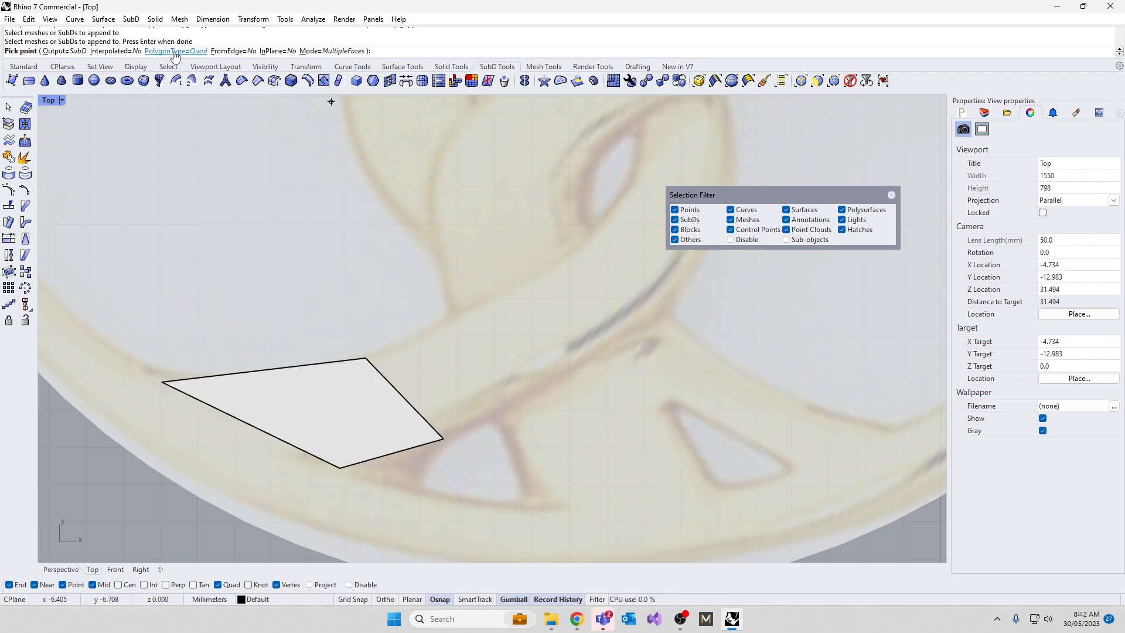
click(367, 359)
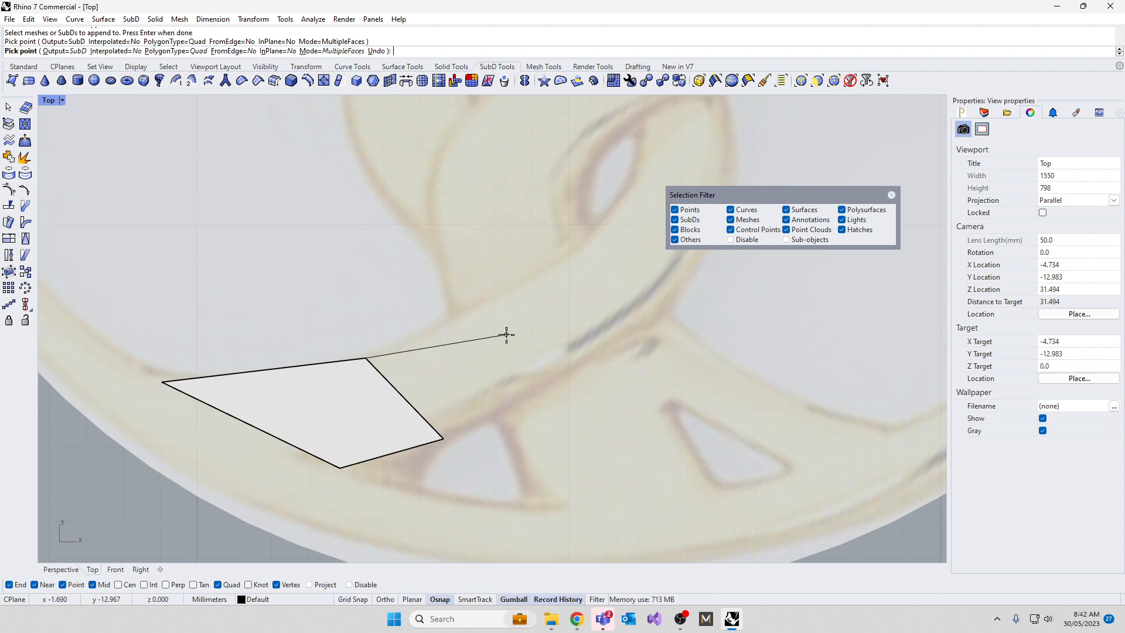
click(512, 286)
click(579, 369)
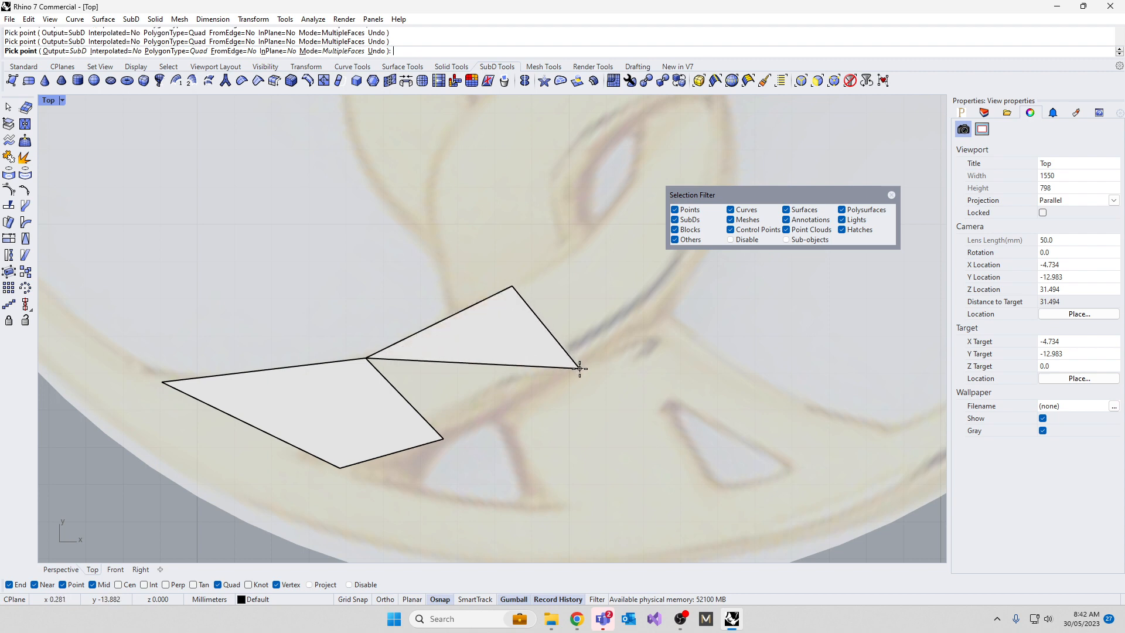
right_drag(370, 372, 206, 440)
Step: Append two more quad faces around the lower part of the trunk's bend, snapping to the existing corner points
click(418, 436)
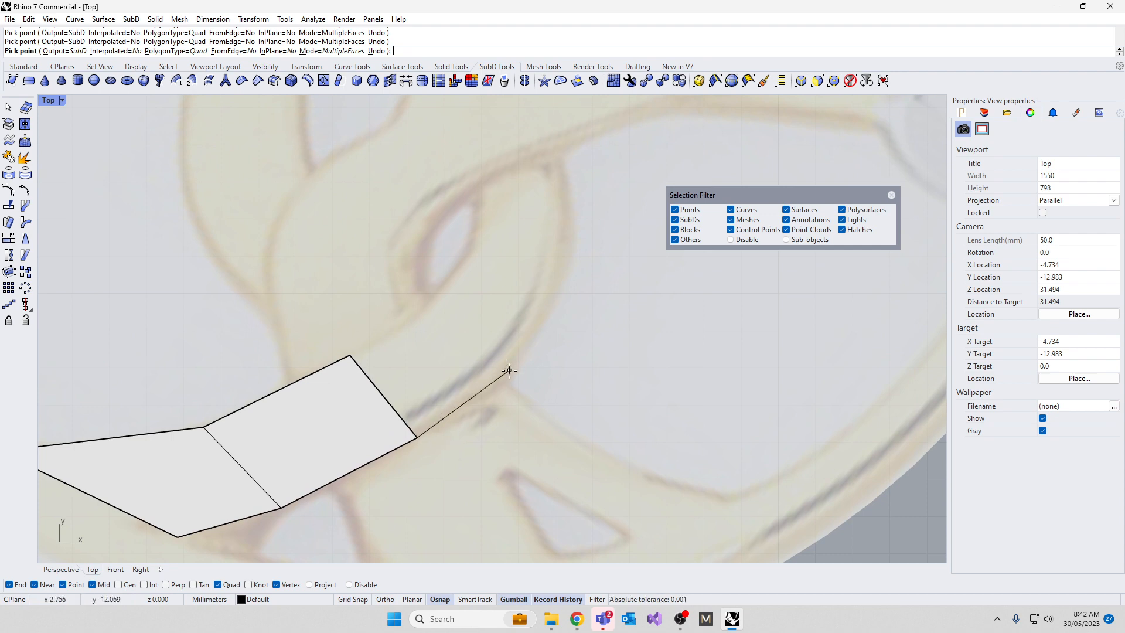
click(509, 370)
click(432, 293)
click(350, 356)
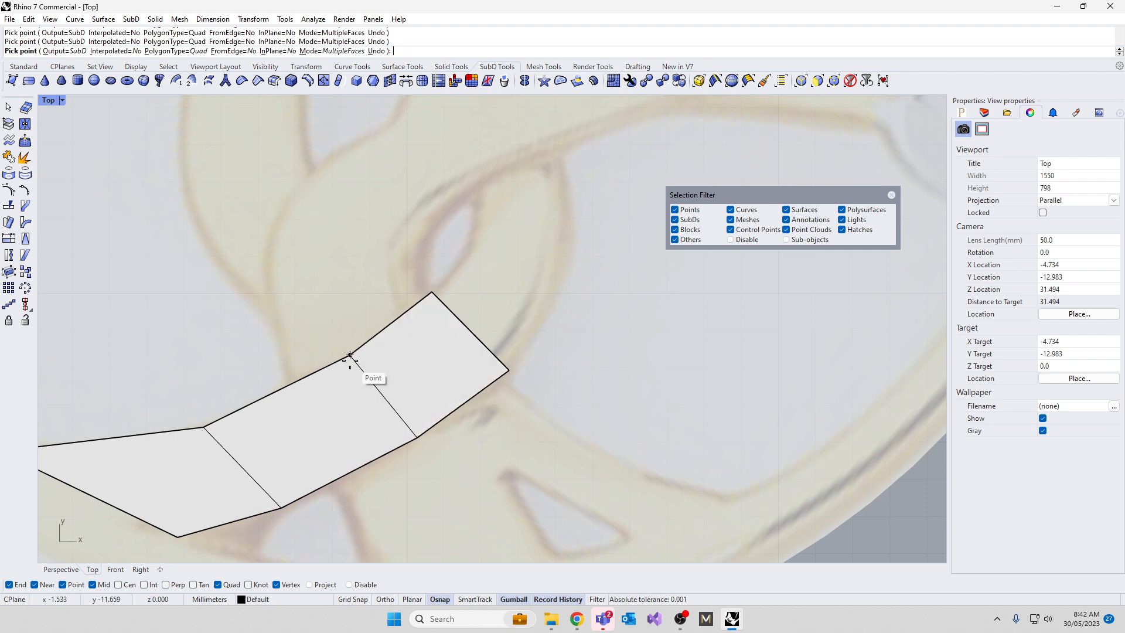
click(509, 370)
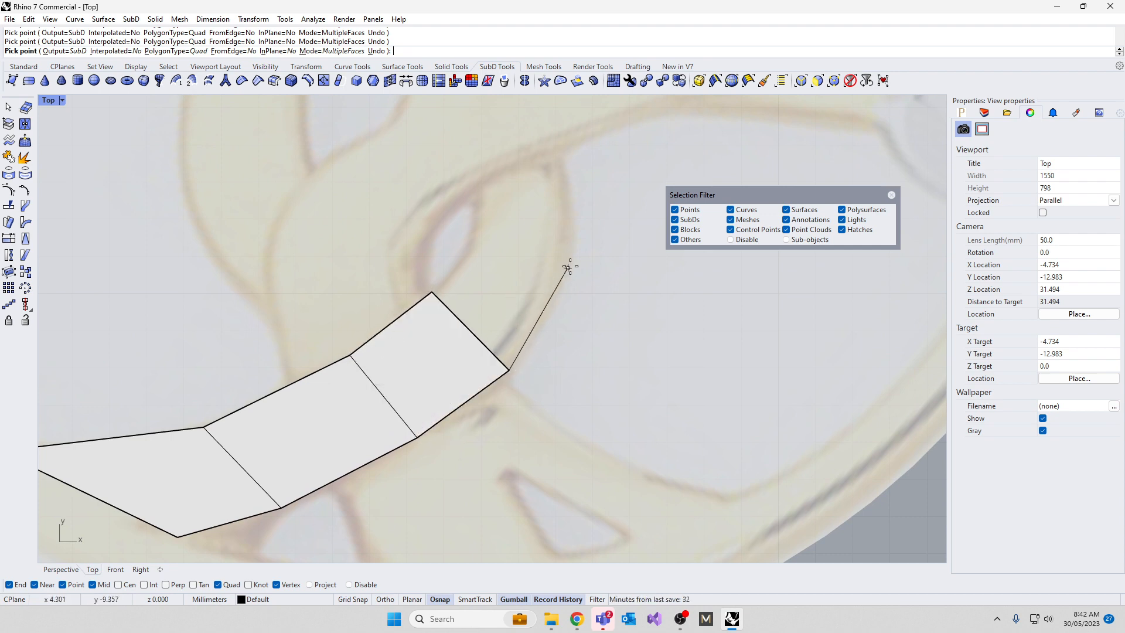
click(567, 258)
click(471, 234)
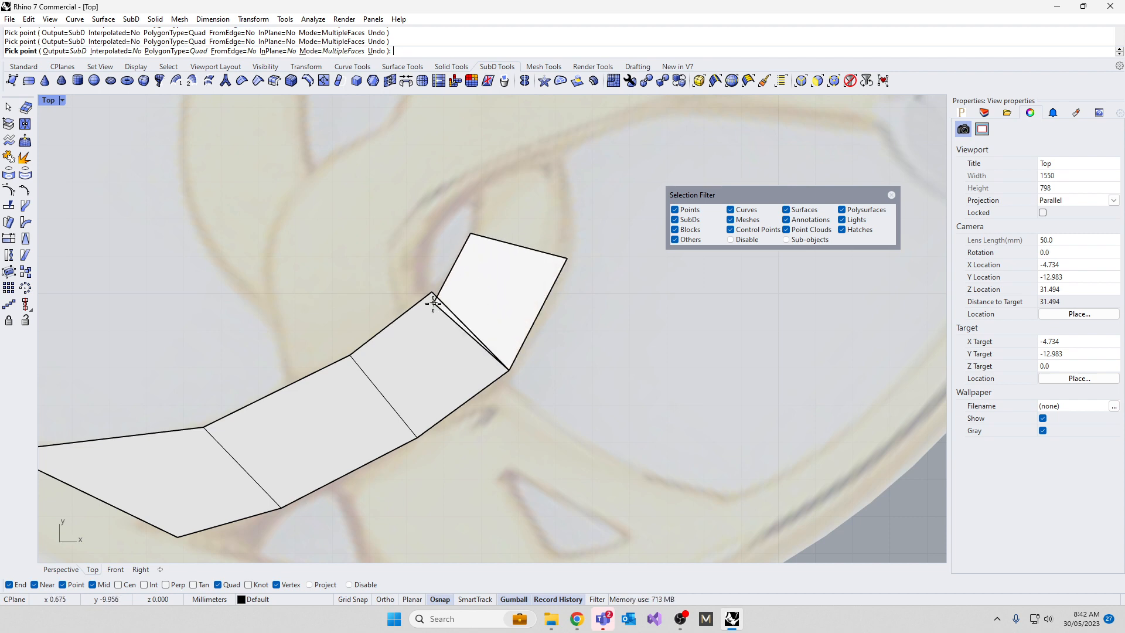
click(432, 292)
Step: Append a quad face on the upper side of the bend, beside the opening between the twisted trunks
scroll(463, 297, down, 3)
scroll(508, 276, up, 3)
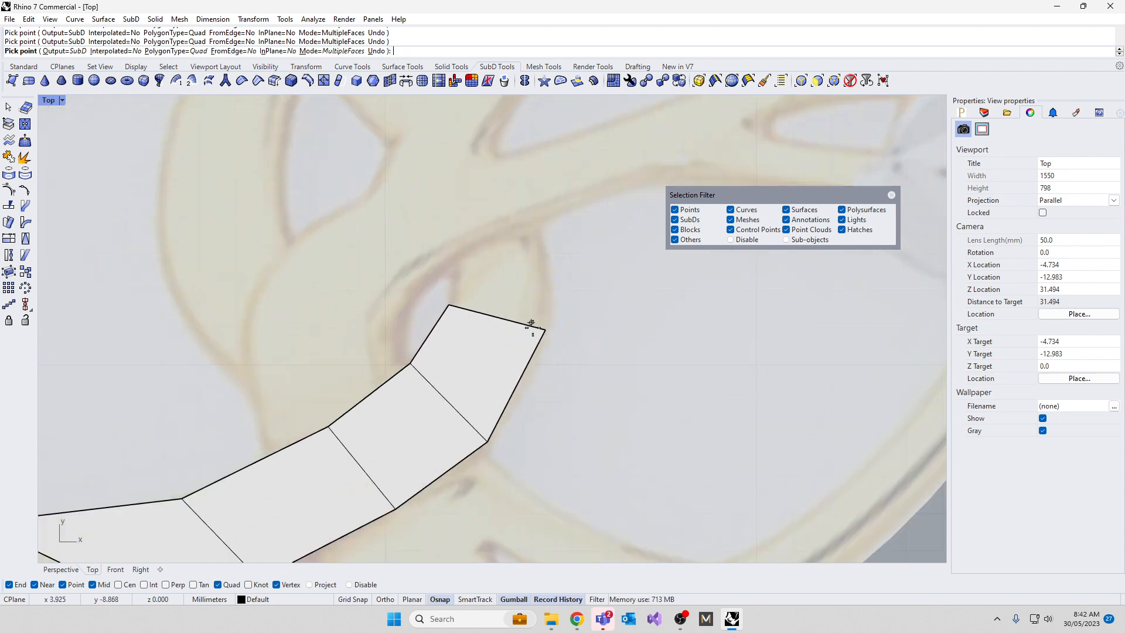
click(545, 330)
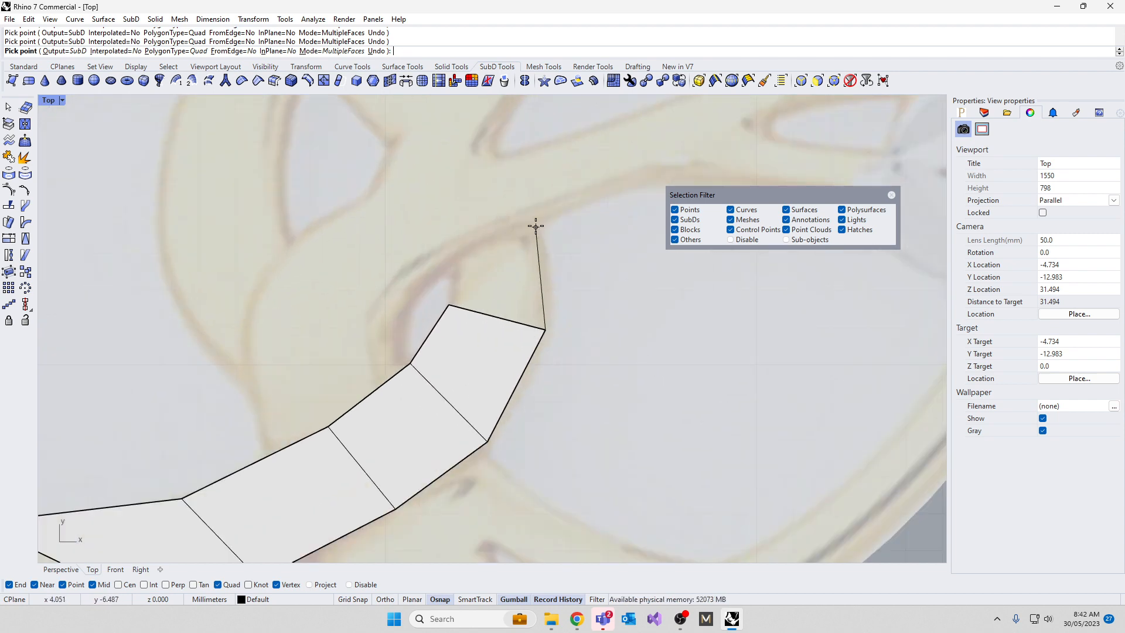
click(523, 185)
click(444, 214)
click(447, 254)
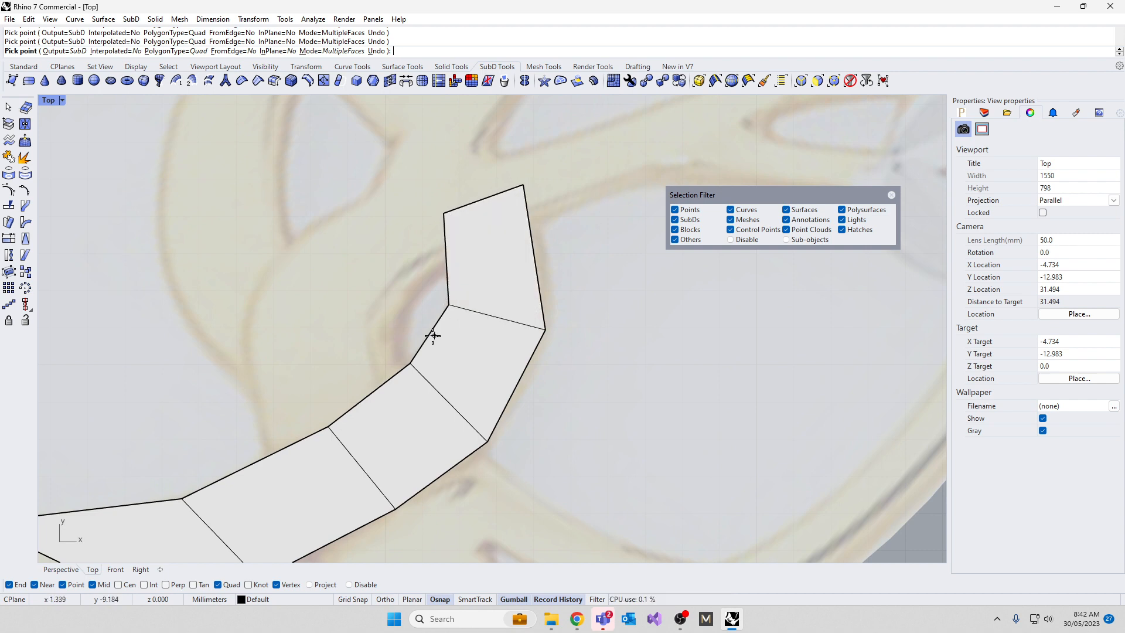
Step: Append a quad face above the bend, turning the strip toward the upper-left branches
scroll(447, 240, down, 3)
scroll(490, 346, up, 5)
scroll(493, 348, down, 5)
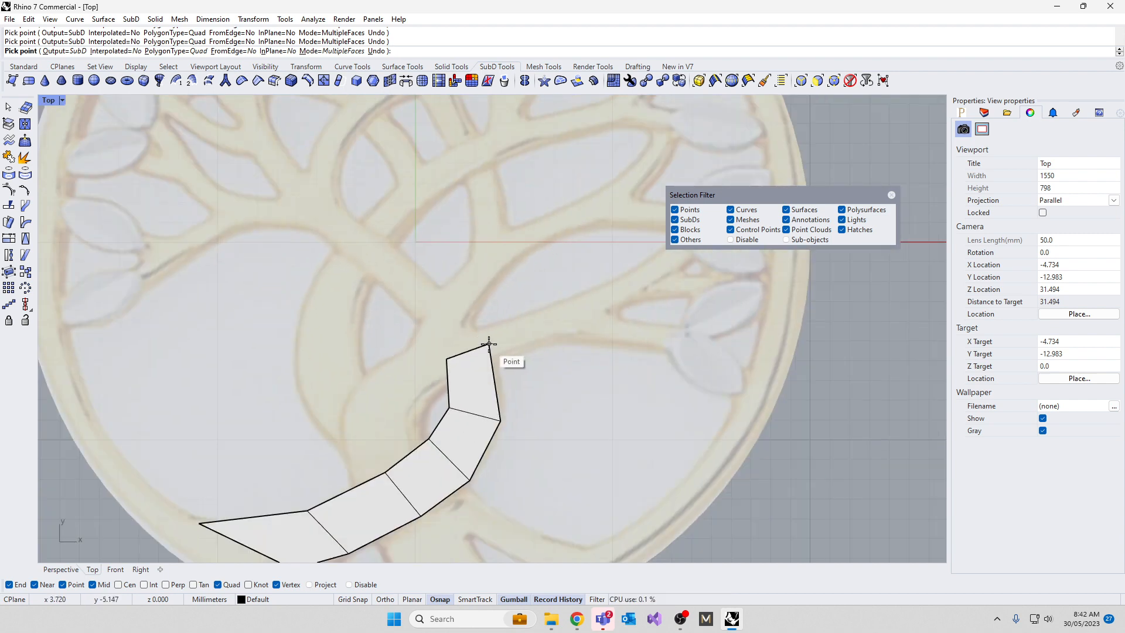
click(489, 344)
click(451, 294)
click(420, 321)
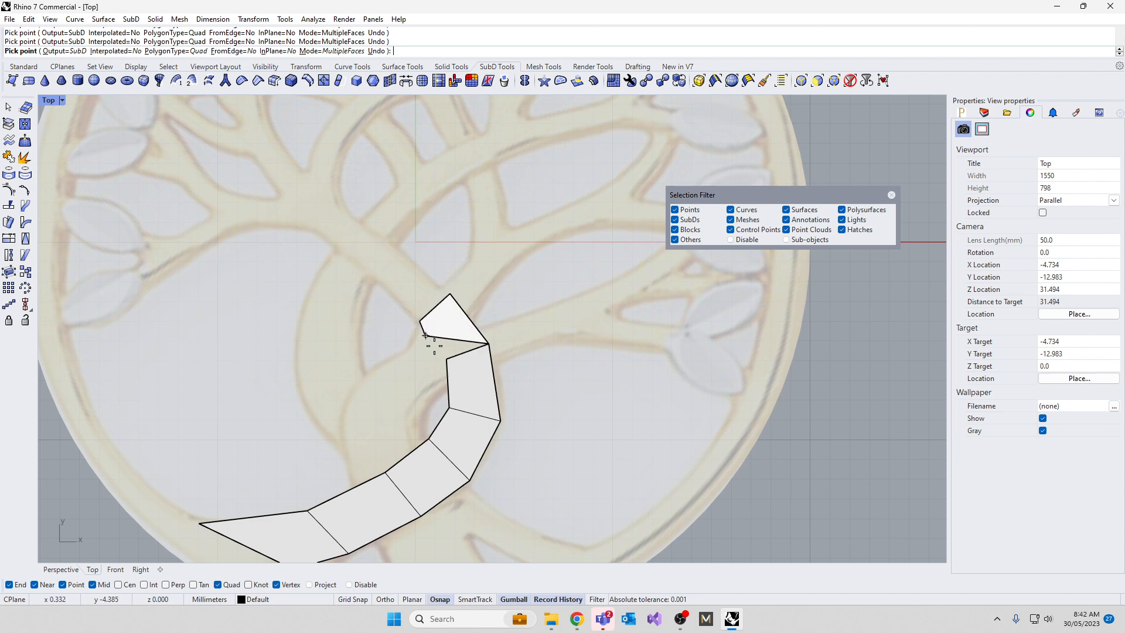
click(446, 358)
Step: Append two quad faces to the end of the trunk strip, following the trunk outline toward the upper-left branches
click(451, 293)
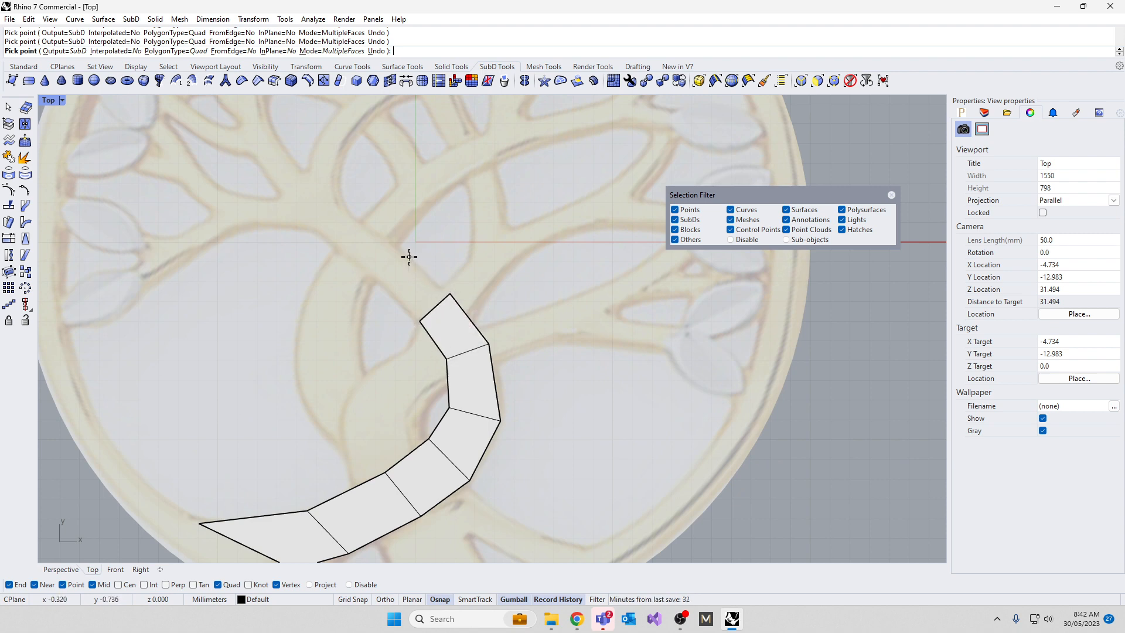
click(409, 257)
click(379, 285)
click(419, 321)
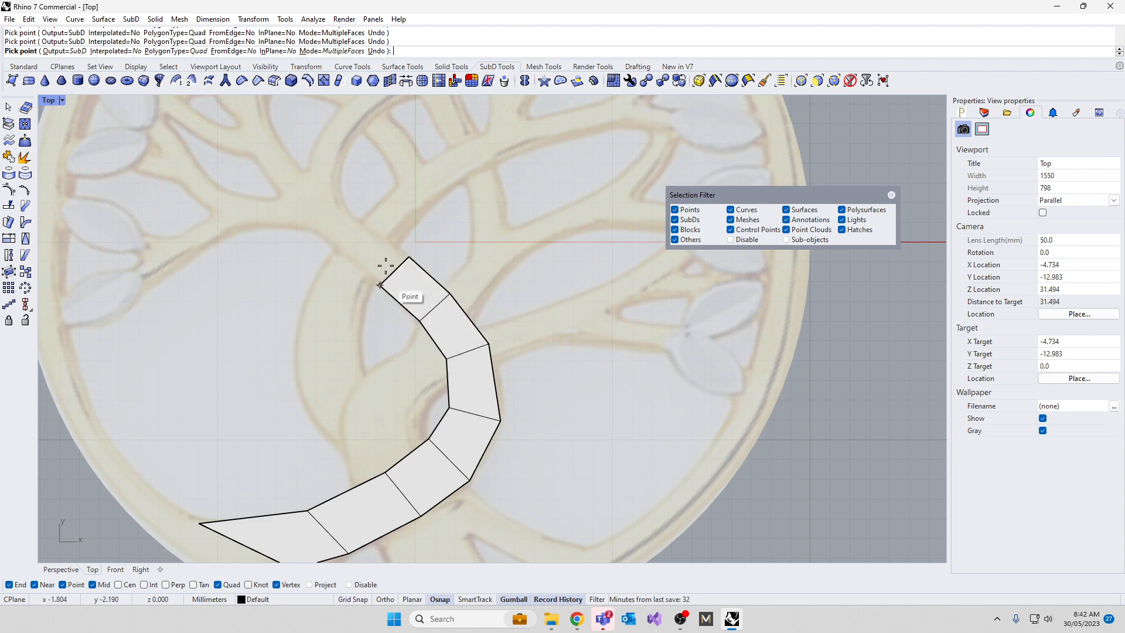
click(405, 254)
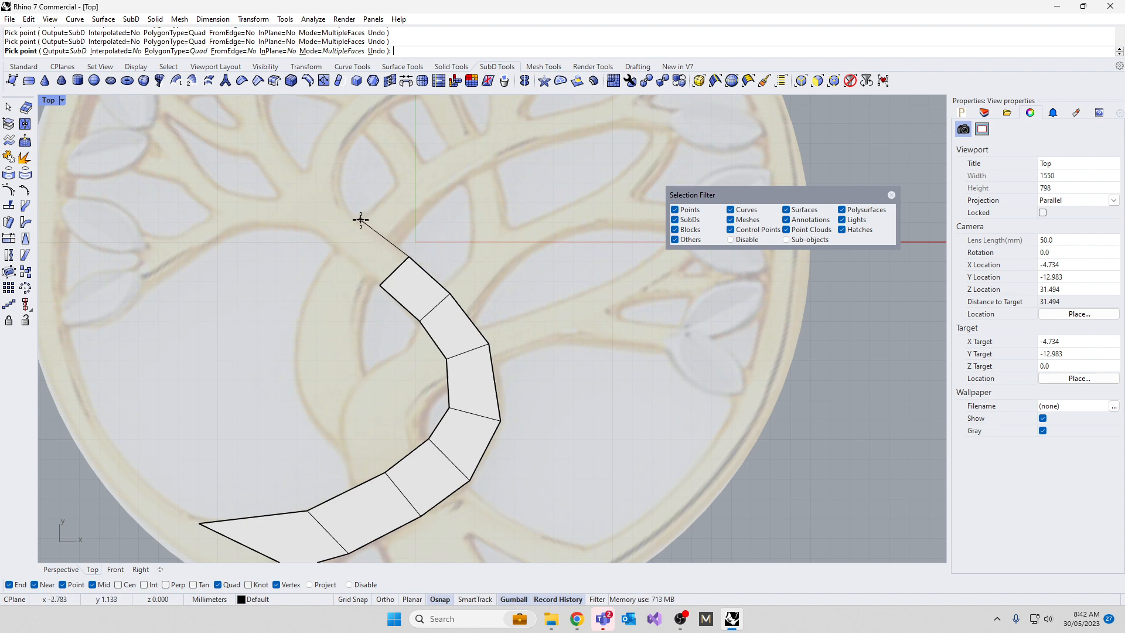
click(376, 234)
click(350, 261)
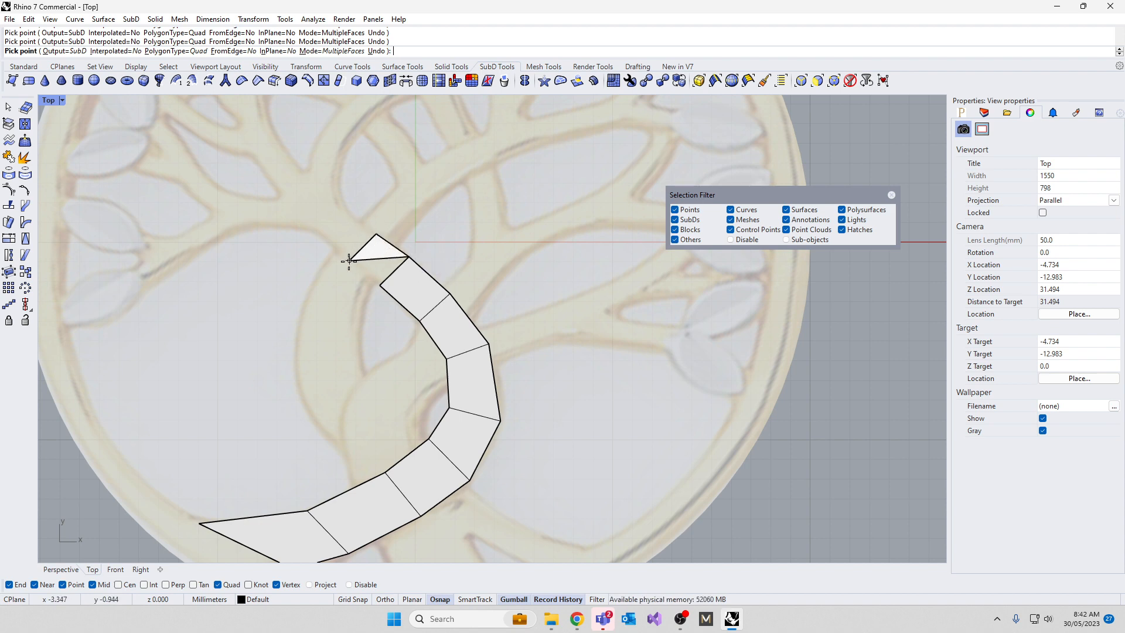
click(380, 285)
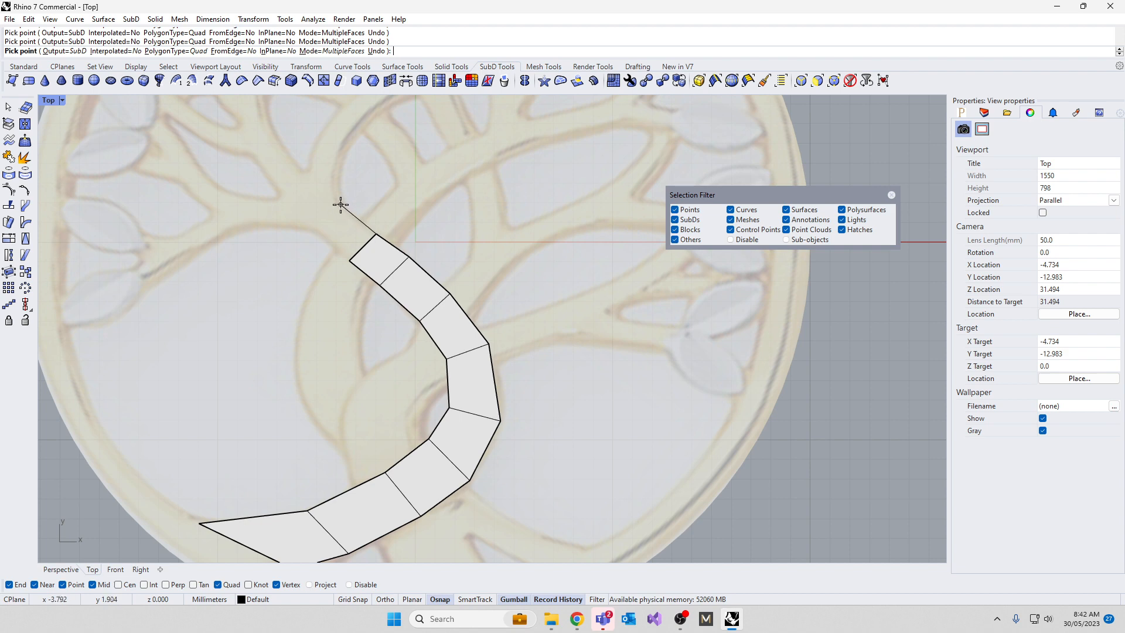
Step: Append two more quad faces to the trunk strip, carrying it up to the point where the upper-left branches split
scroll(532, 329, down, 6)
scroll(434, 231, up, 6)
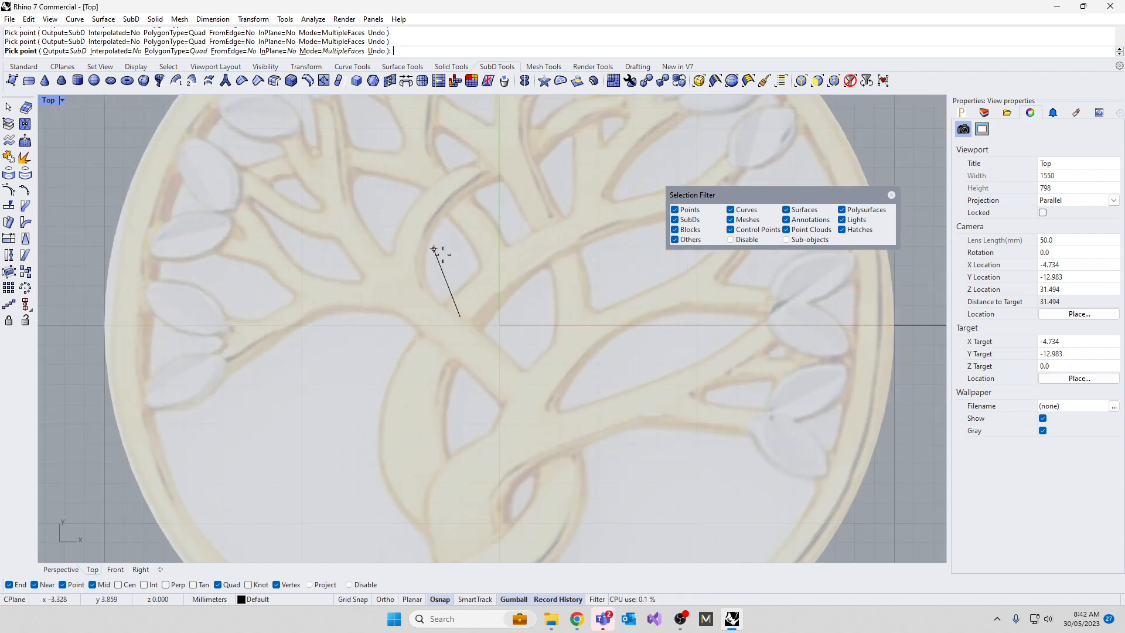
scroll(433, 250, down, 4)
click(436, 276)
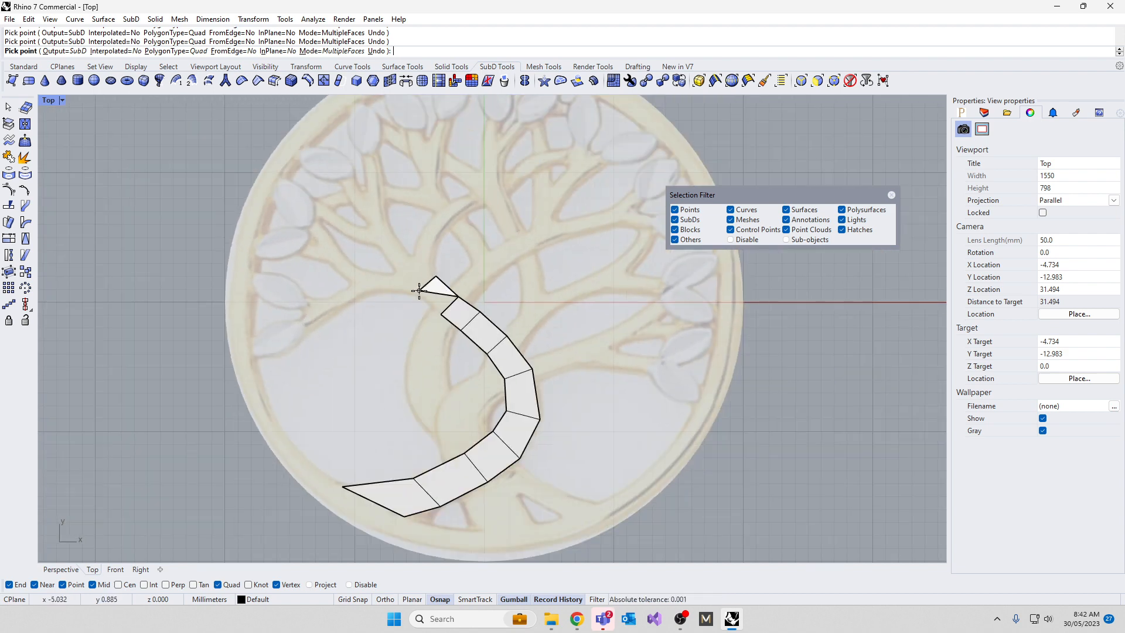
click(417, 295)
click(441, 315)
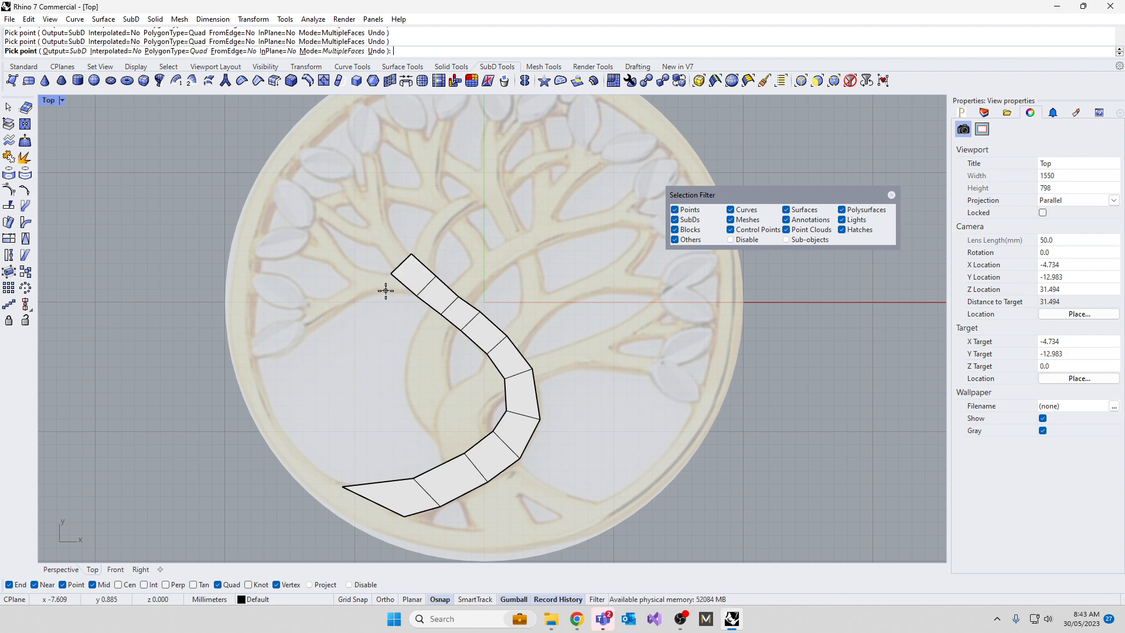
Step: Append three quad faces around the strip's end face to start the left, middle and right branches over the reference
click(369, 272)
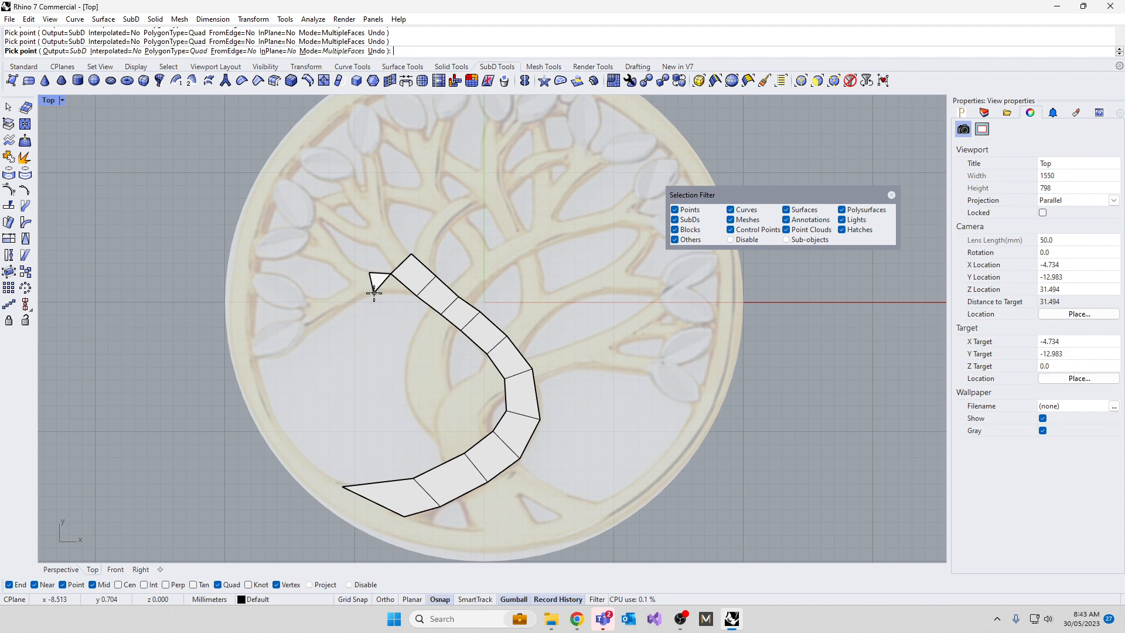
click(374, 293)
click(418, 240)
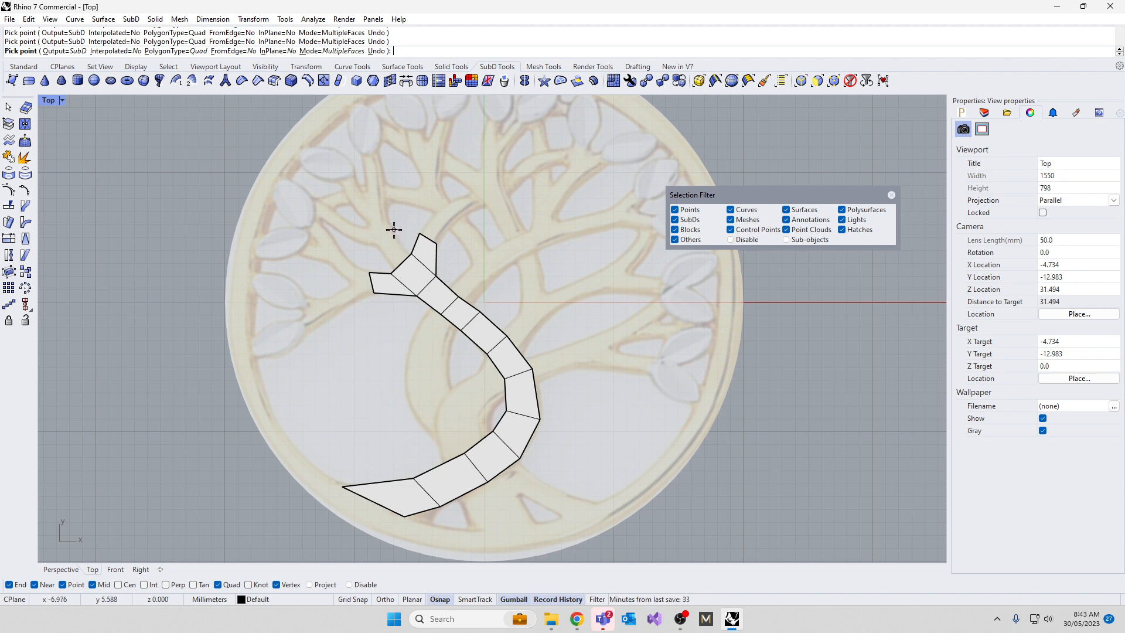
click(394, 230)
click(376, 245)
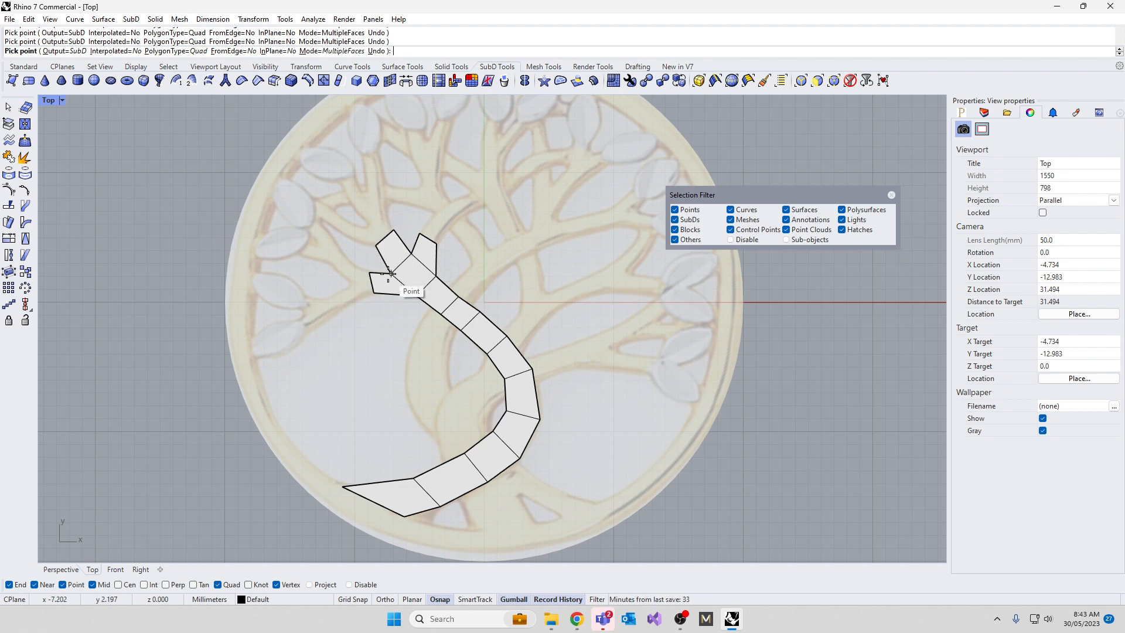
Step: Extend the left branch with one quad face and fork it into an upper and a lower twig face
click(350, 282)
click(359, 300)
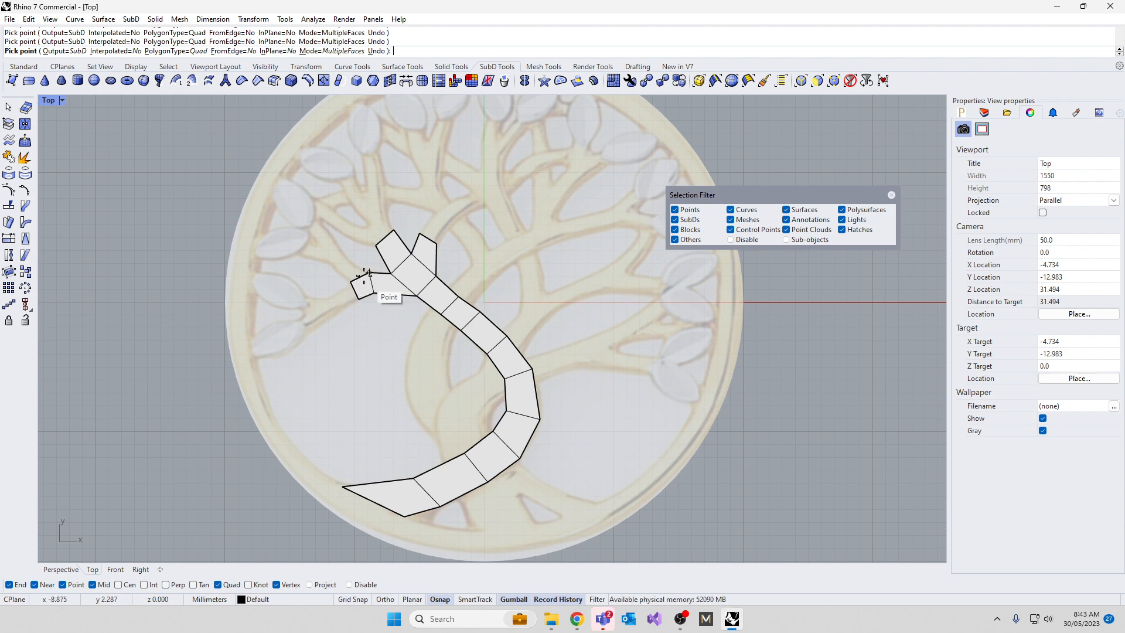
click(334, 268)
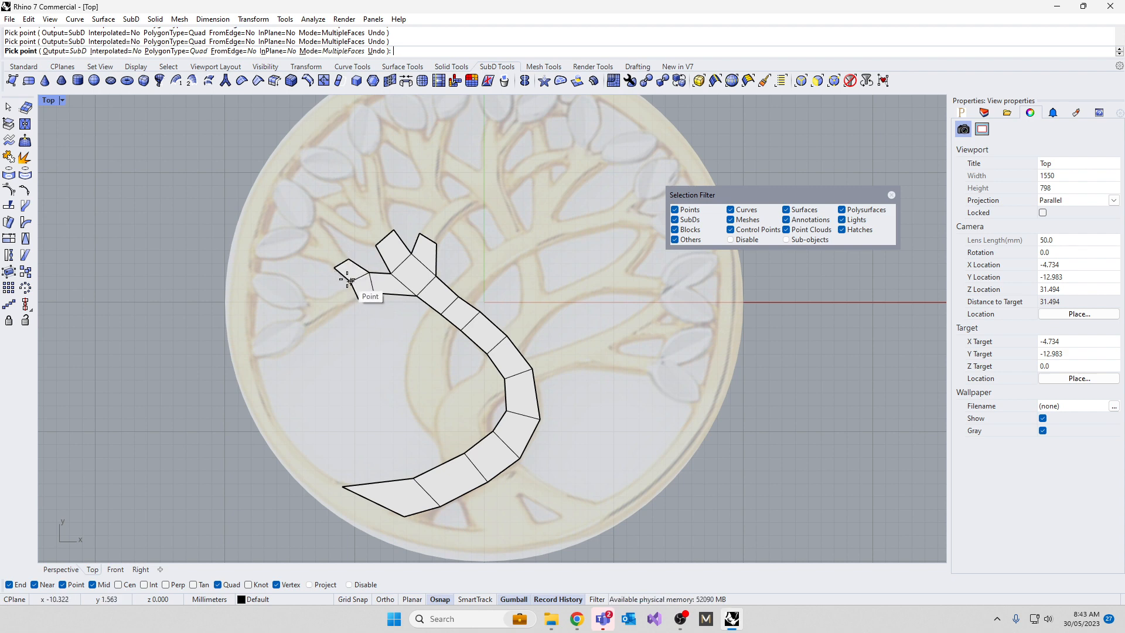
click(339, 311)
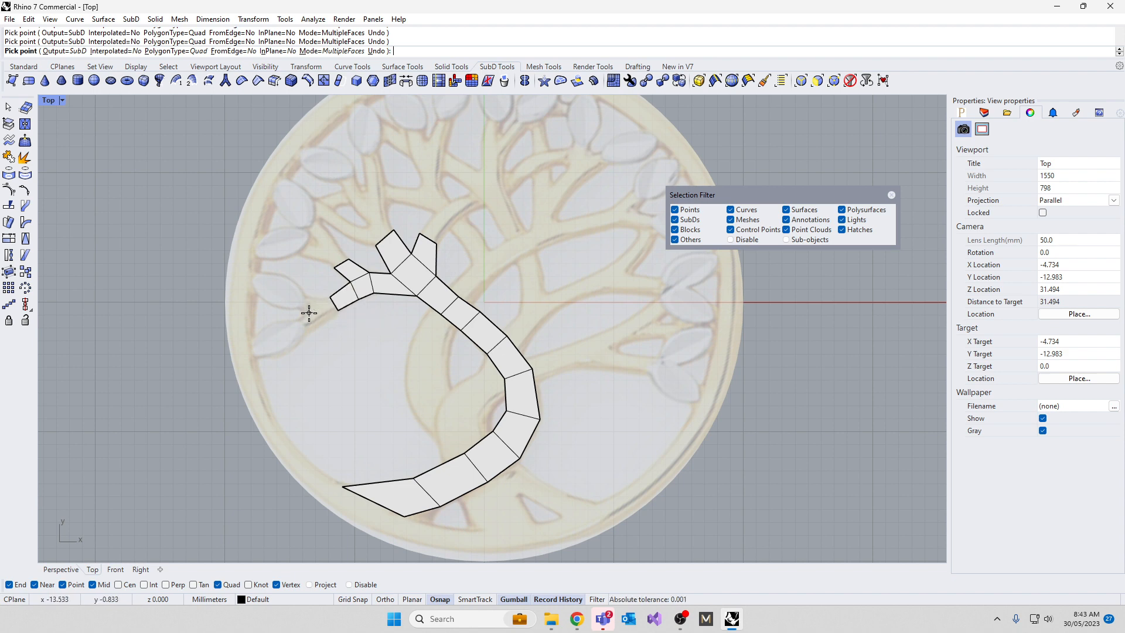
Step: Extend the lower twig of the left branch with a quad face and split its tip into two small quad faces
click(309, 313)
click(320, 324)
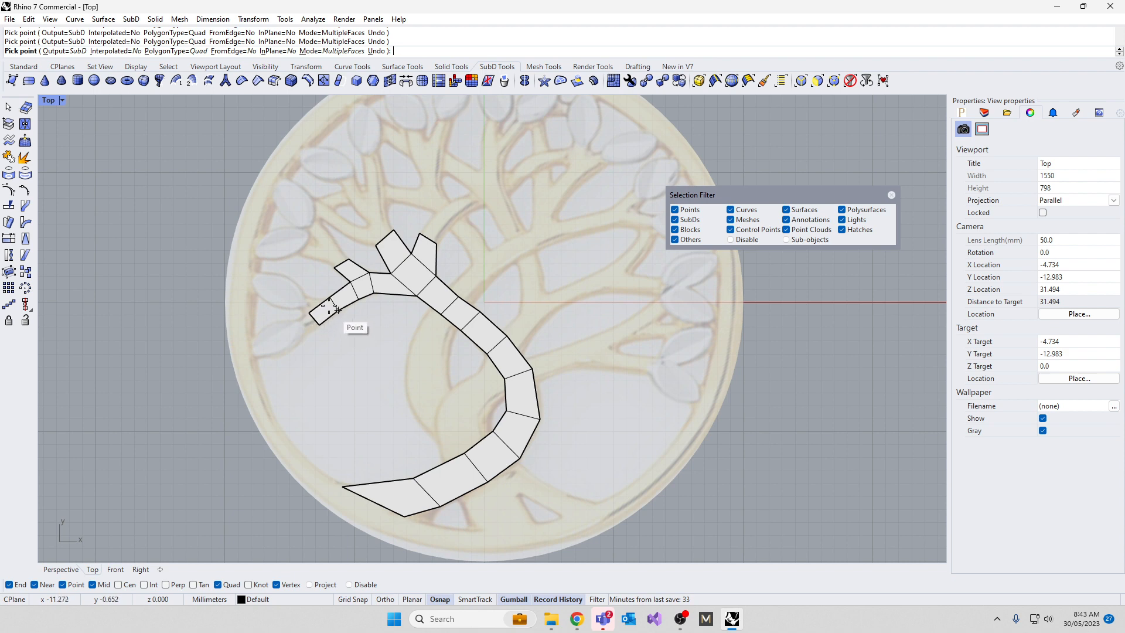
click(300, 293)
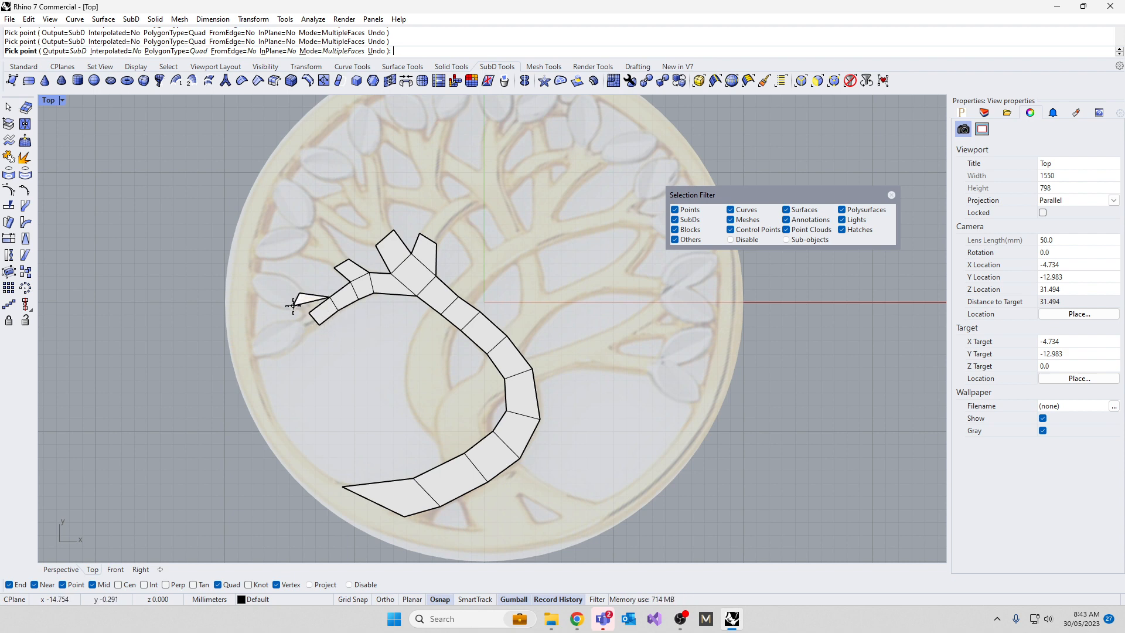
click(294, 308)
click(294, 321)
click(305, 337)
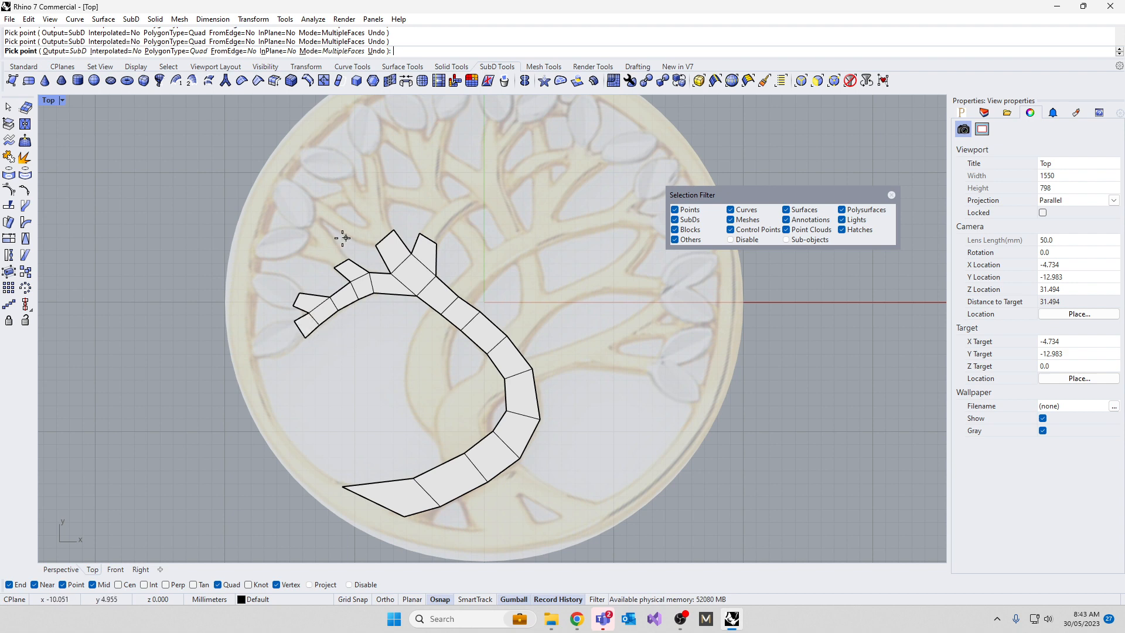
Step: Extend the upper twig of the left branch with a quad face and fork its end into two quad faces
scroll(347, 269, up, 2)
scroll(347, 269, down, 3)
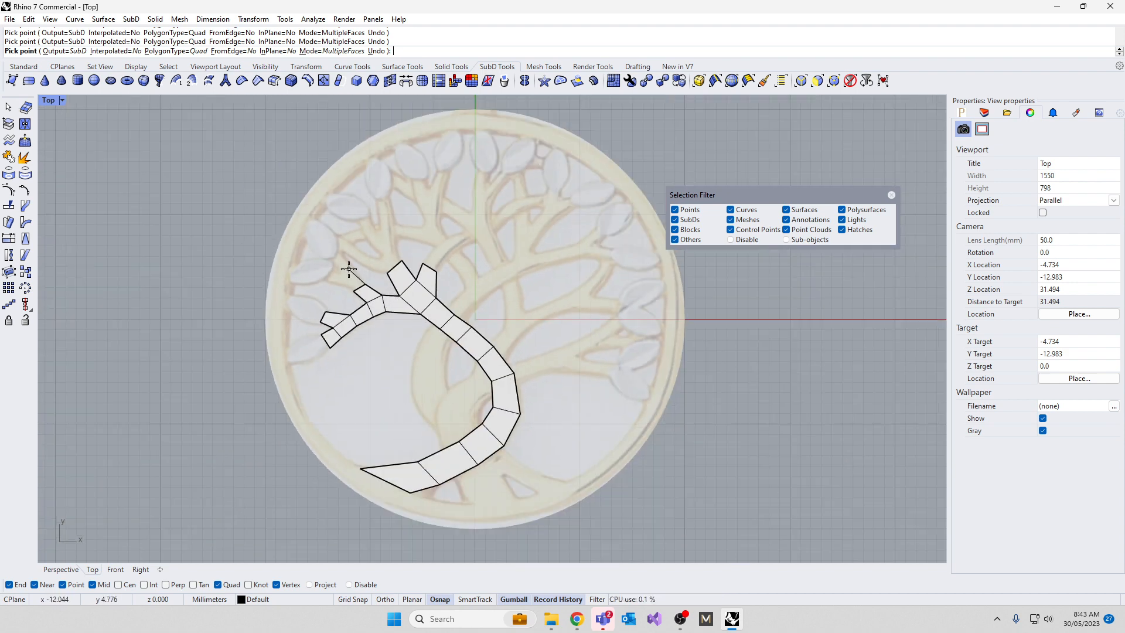
click(353, 269)
click(340, 272)
click(339, 272)
click(339, 249)
click(331, 259)
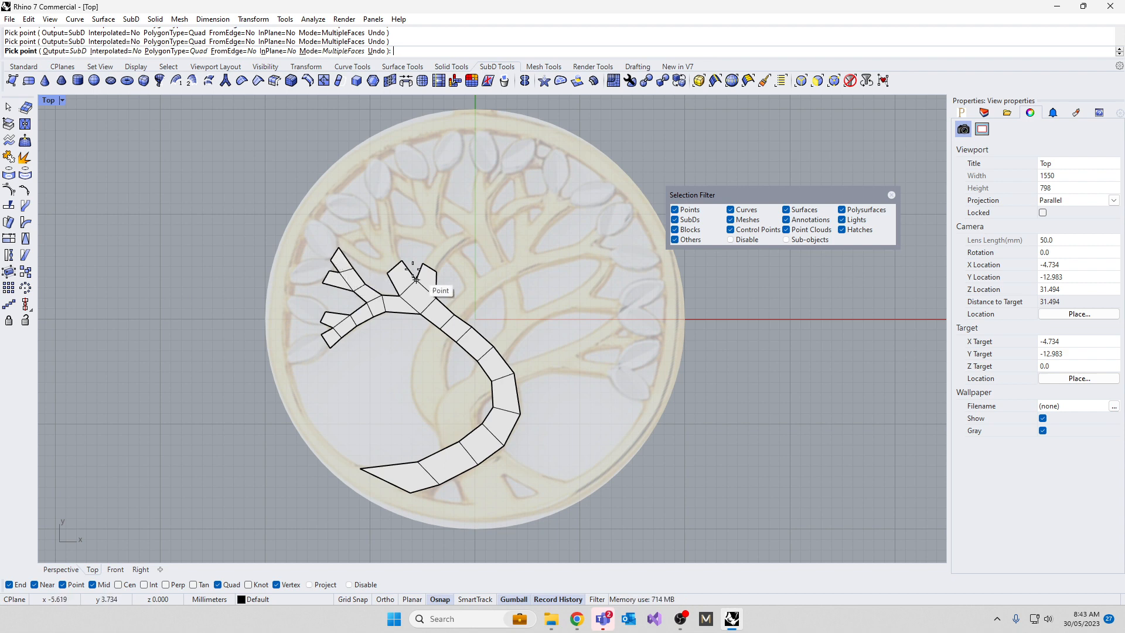
Step: Append five quad faces along the right curved branch, following the reference toward the upper-right leaves
click(423, 262)
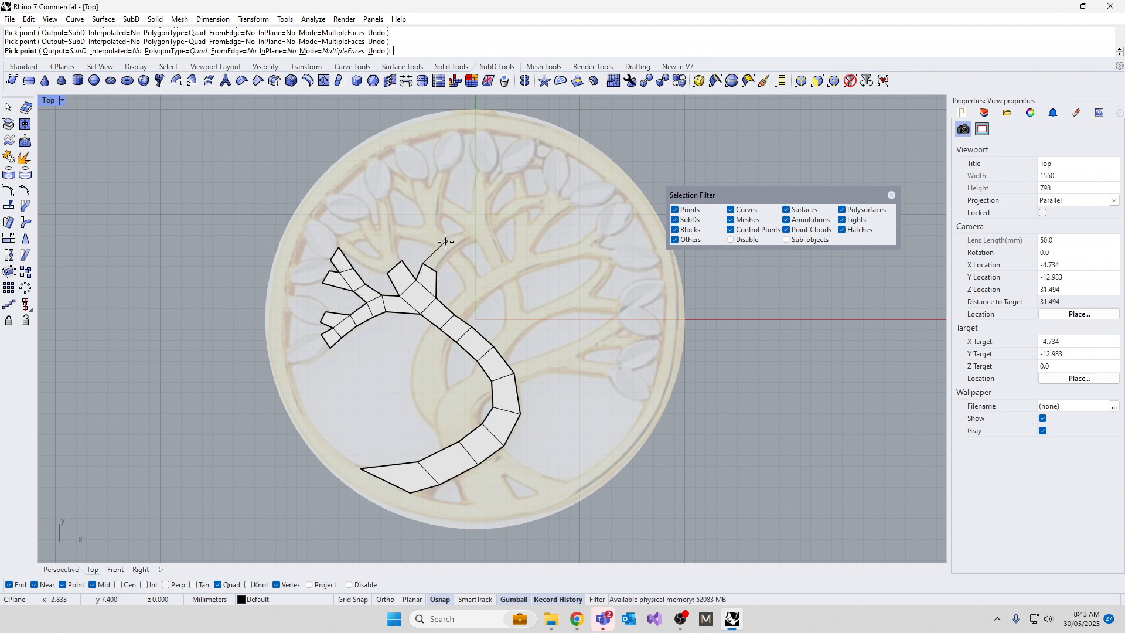
click(440, 241)
click(436, 271)
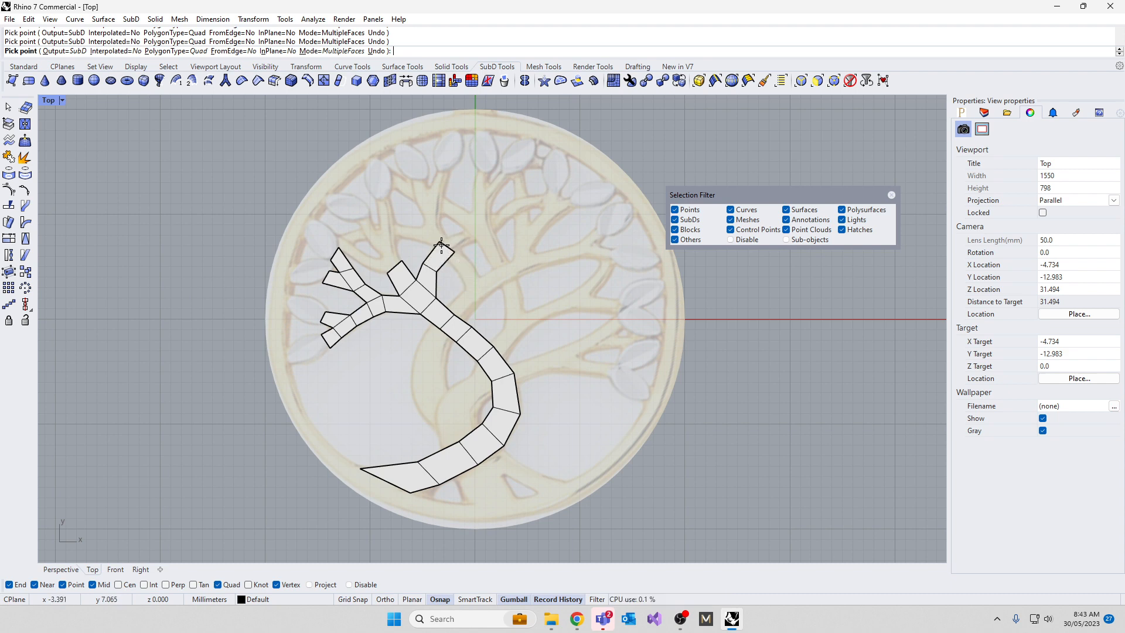
click(476, 241)
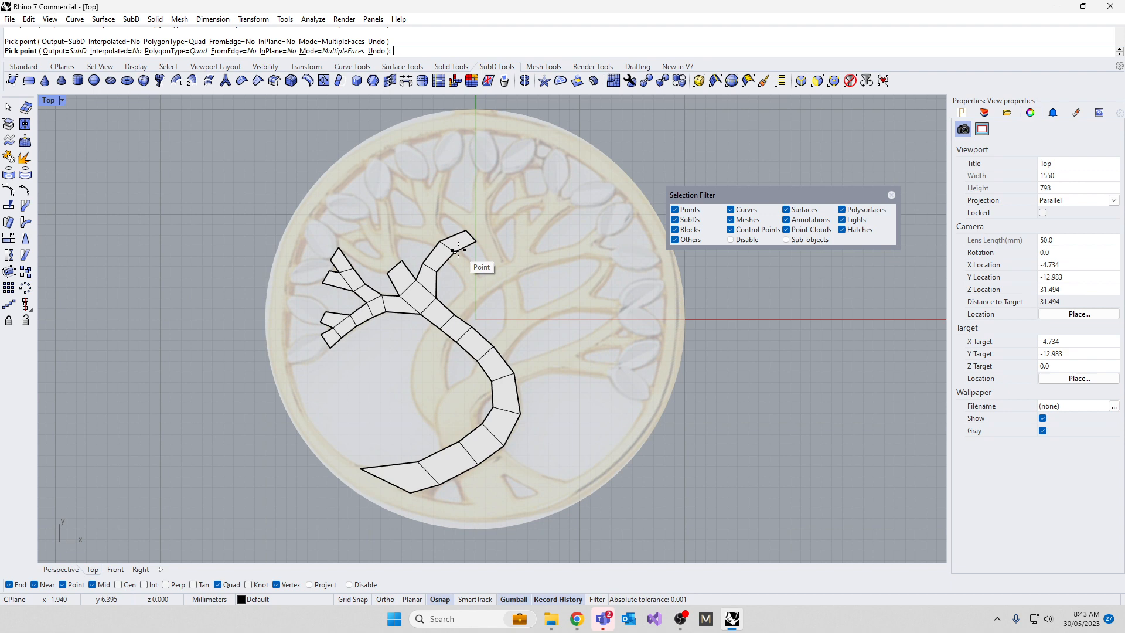
click(490, 217)
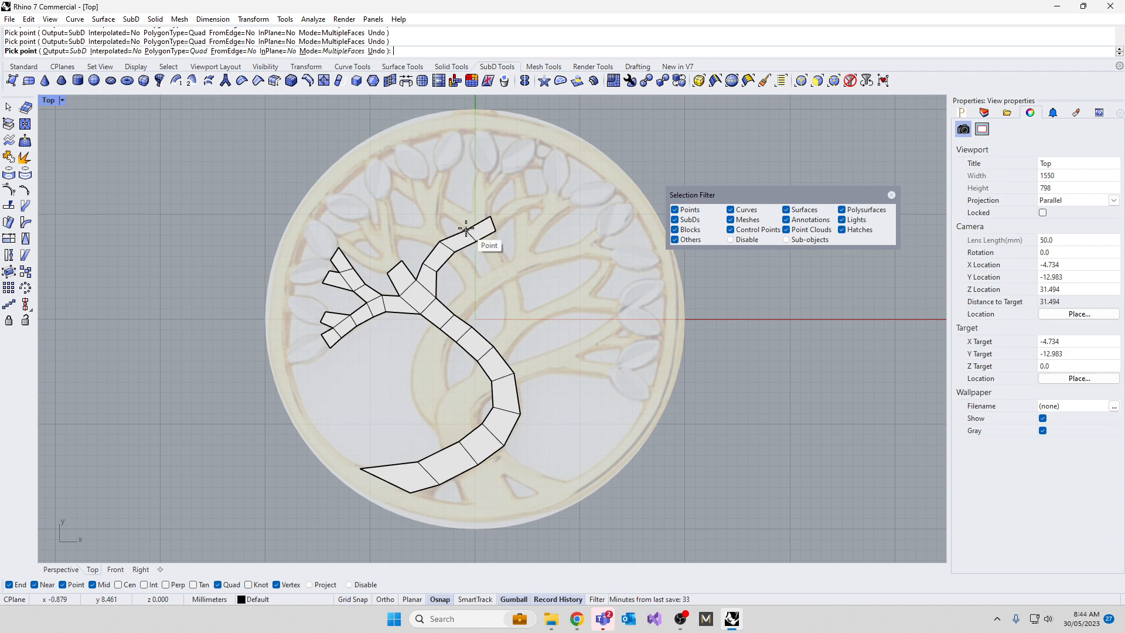
click(515, 216)
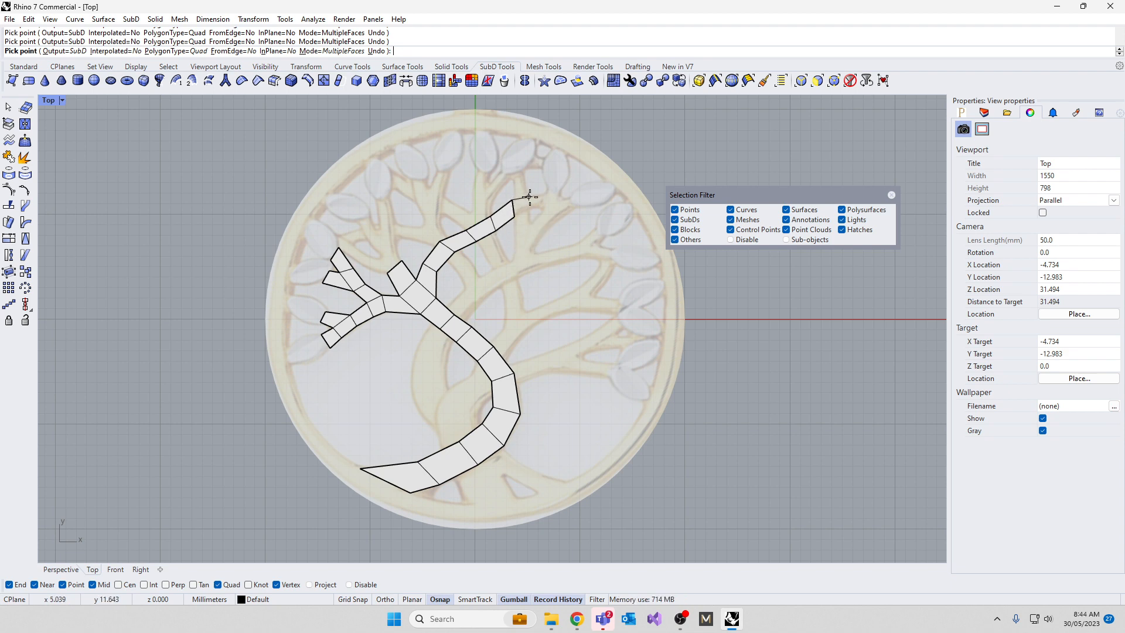
click(541, 209)
scroll(364, 248, up, 2)
scroll(392, 261, down, 2)
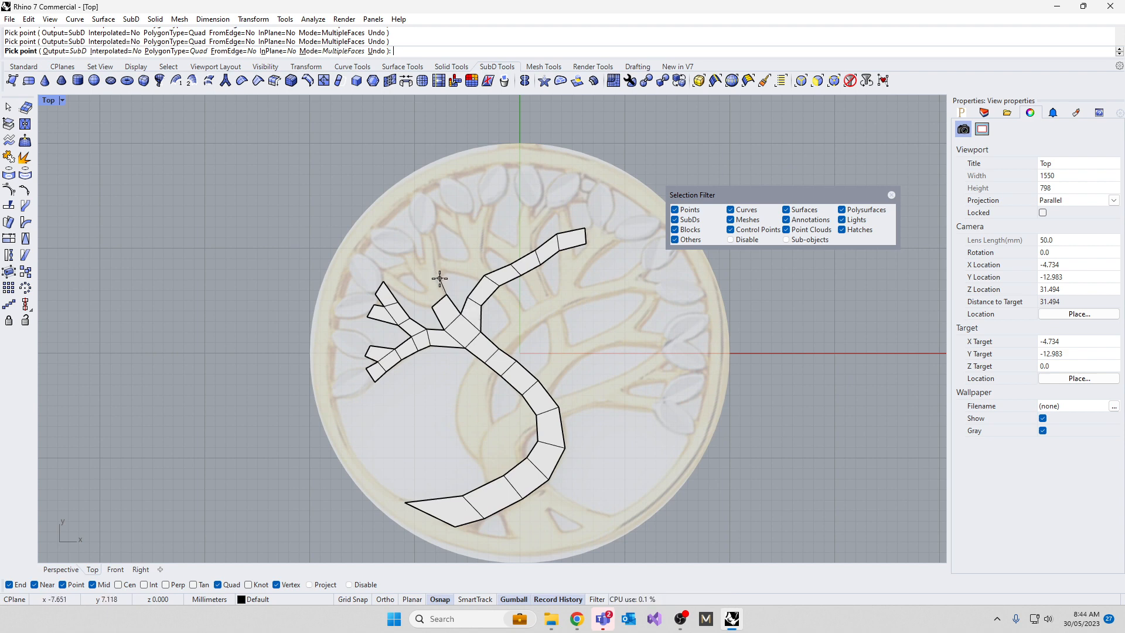
Step: Extend the middle branch with a quad face and append a short twig face on its left side, re-picking the misplaced corners
click(423, 286)
key(ctrl+z)
key(ctrl+z)
scroll(408, 291, up, 7)
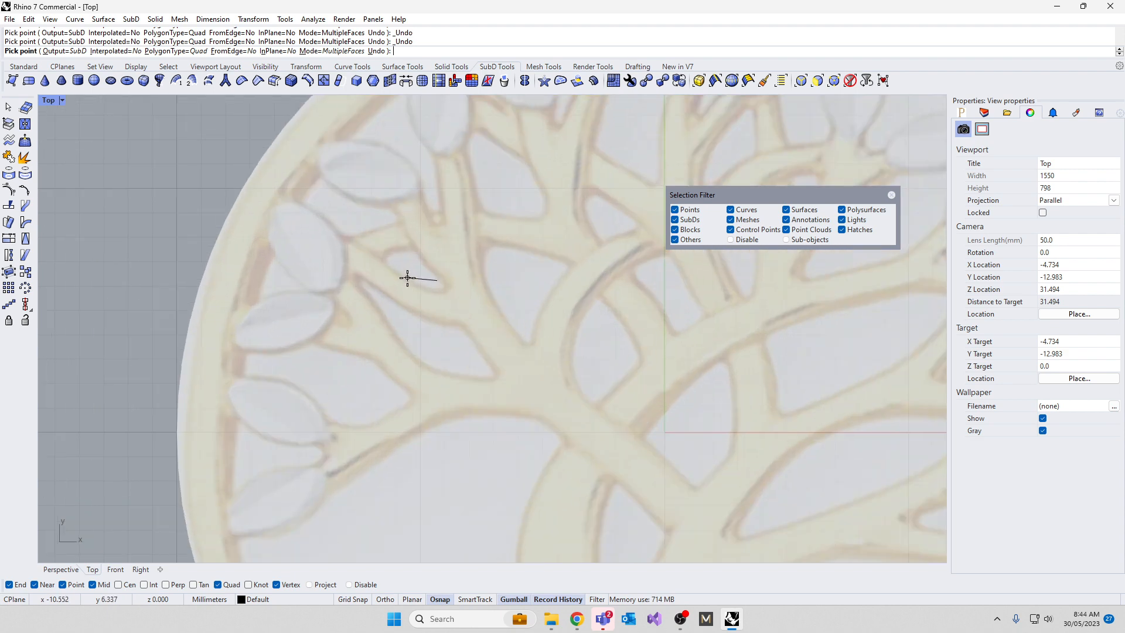
scroll(409, 279, down, 7)
click(410, 284)
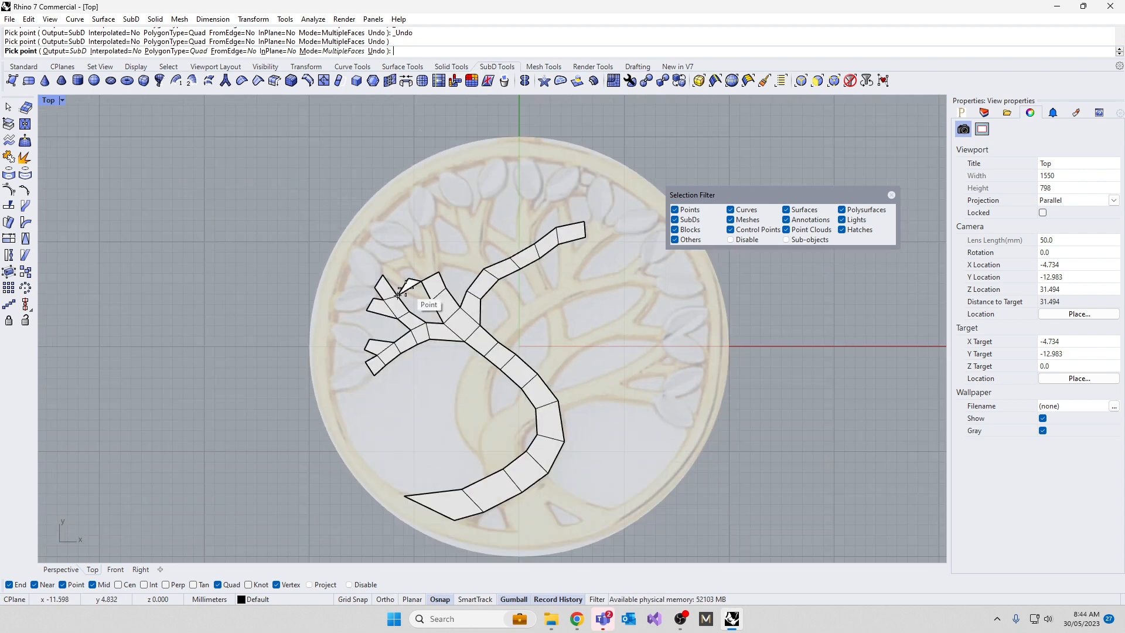
click(399, 295)
key(ctrl+z)
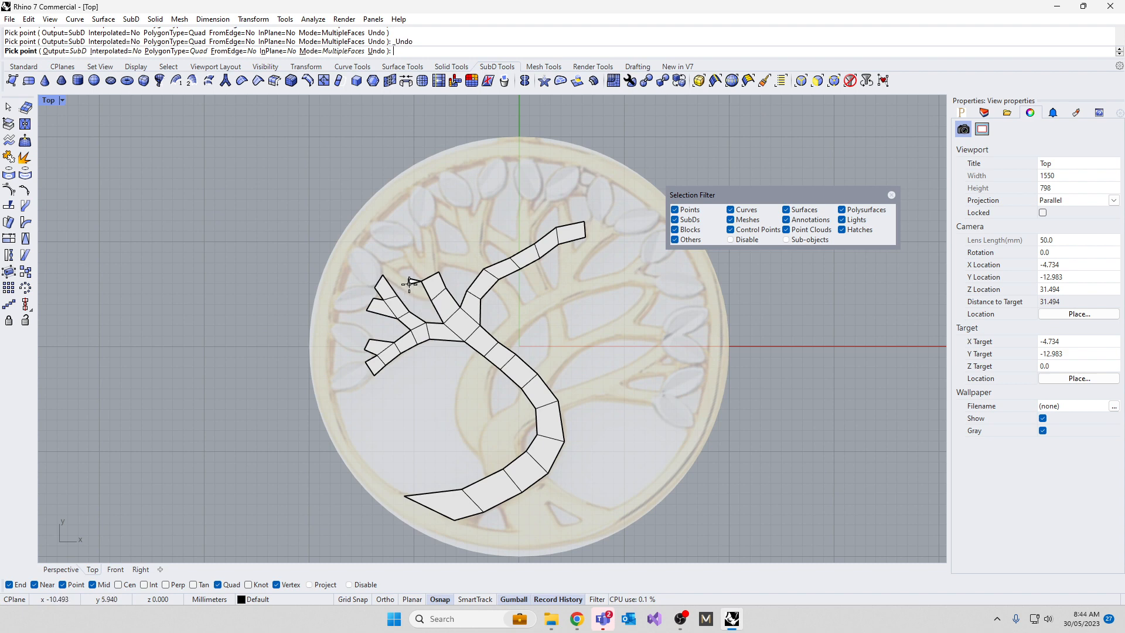
scroll(409, 284, up, 2)
click(406, 289)
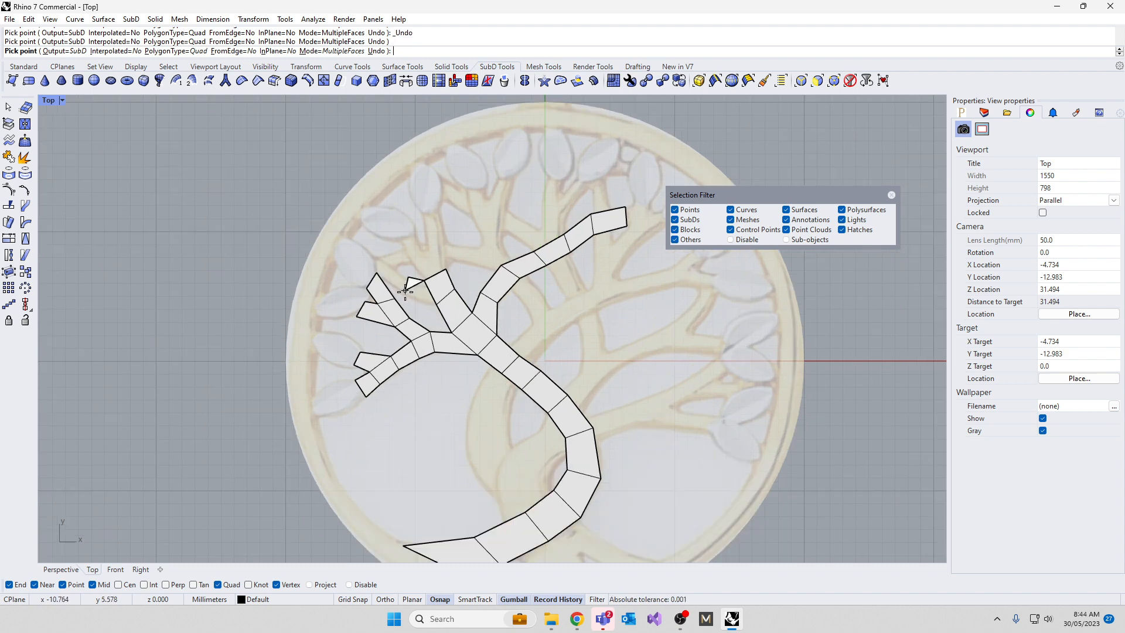
click(436, 305)
Step: Append a tapered quad face to the middle branch's end and a narrow twig face beyond it toward the leaf
click(414, 259)
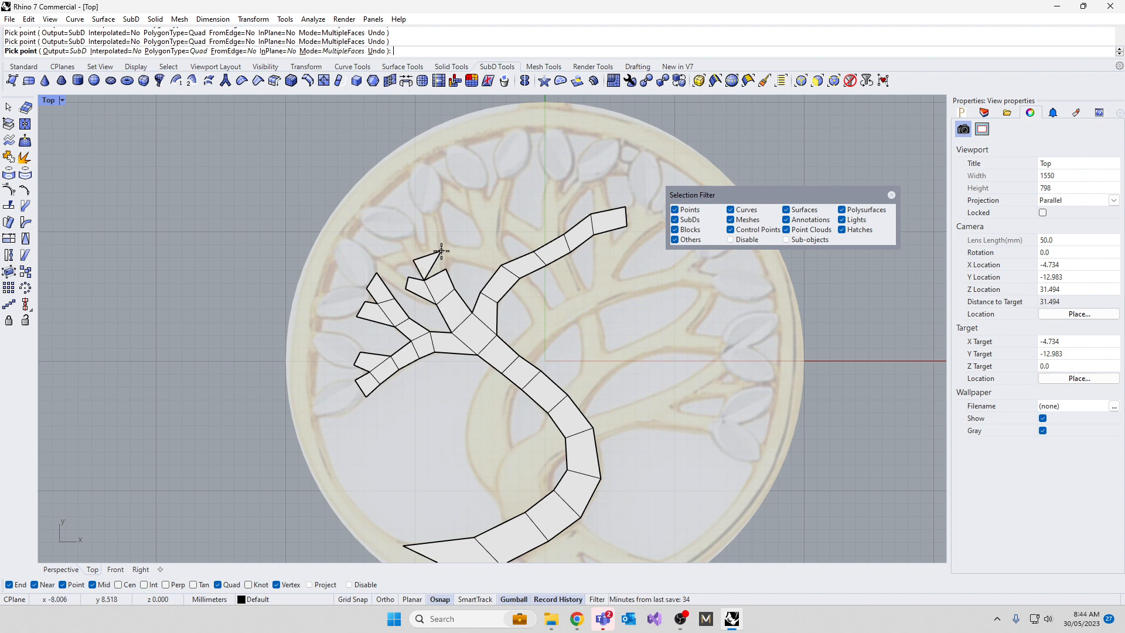
click(426, 252)
click(401, 239)
click(413, 259)
click(426, 252)
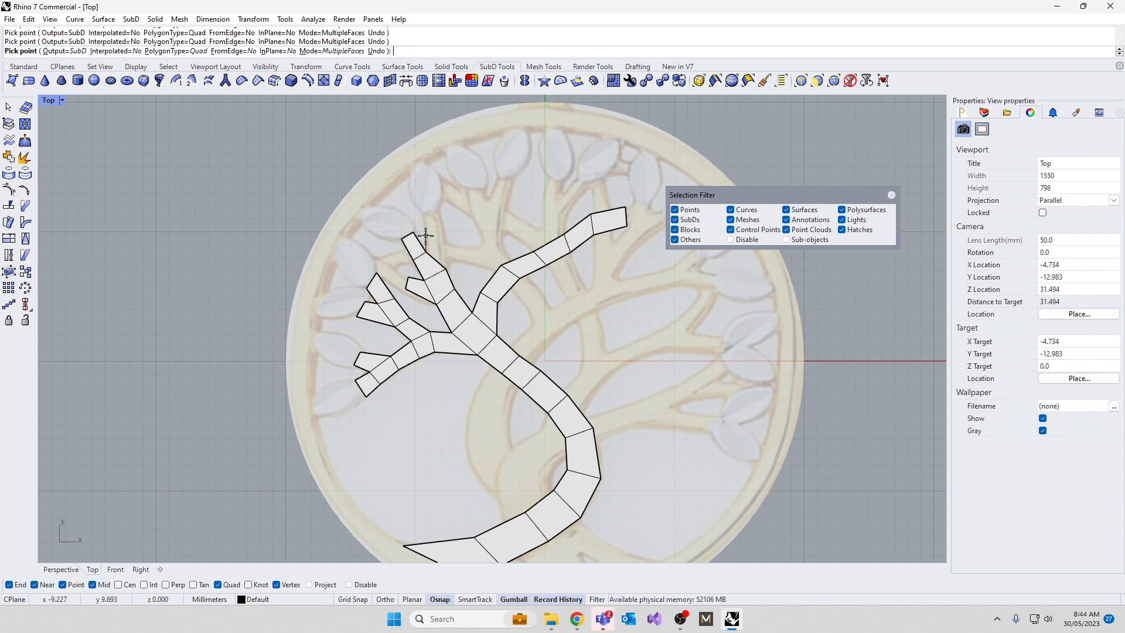
Step: Append two stacked quad faces on the right side of the middle branch's end to form its upright twig
click(426, 236)
click(445, 236)
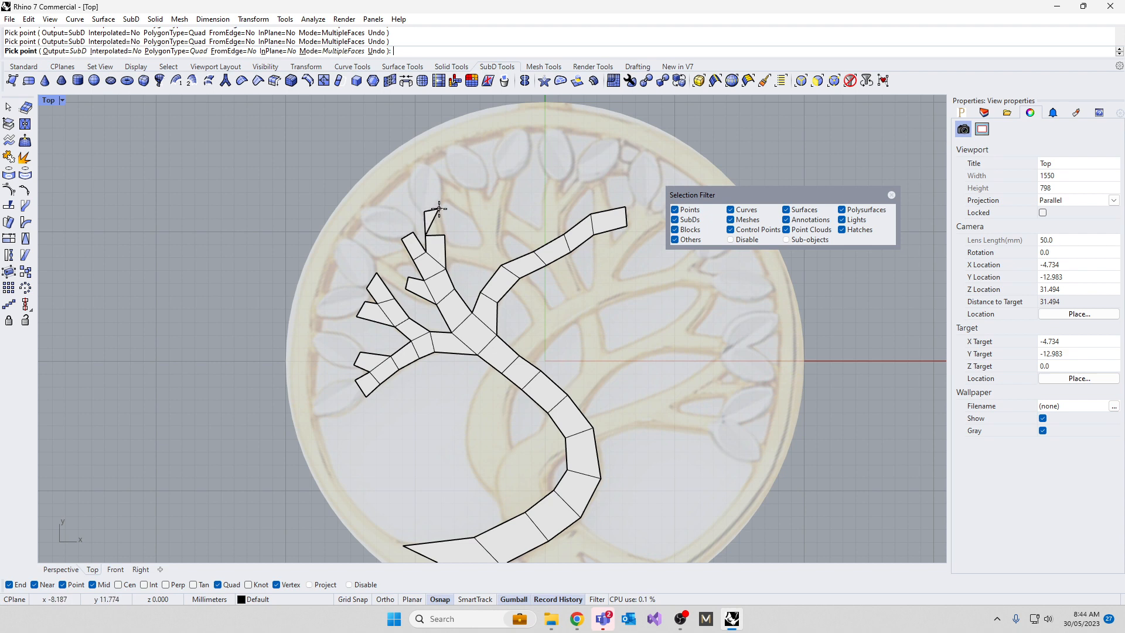
click(439, 209)
click(445, 235)
Step: Lengthen the middle branch's left side twig with one more quad face and finish appending faces to the SubD
click(409, 277)
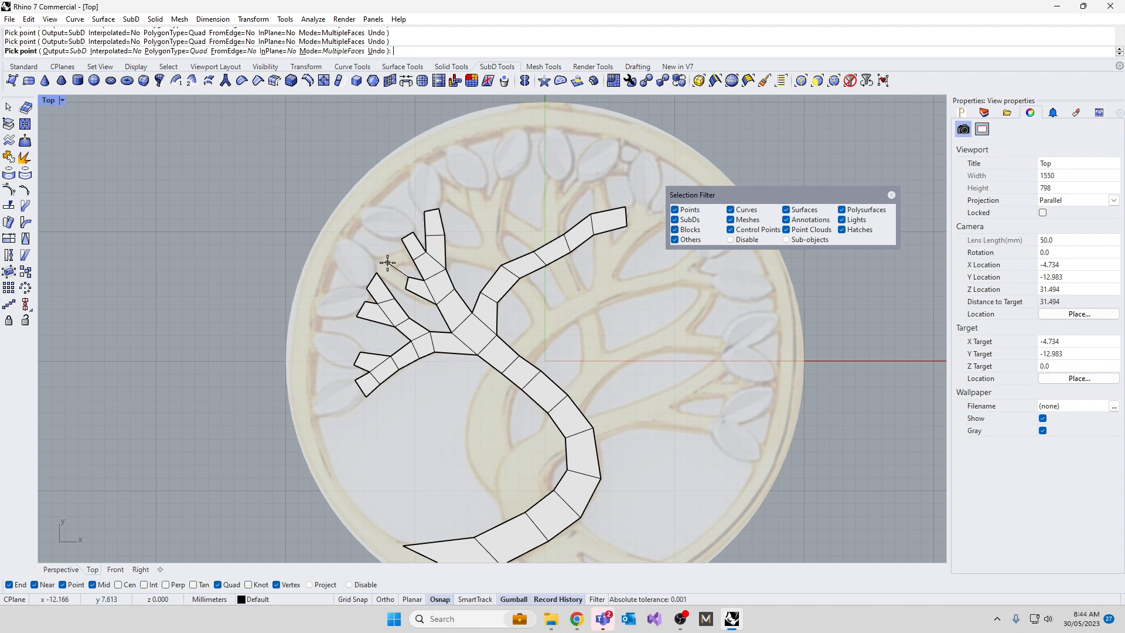
click(387, 262)
click(387, 276)
click(402, 238)
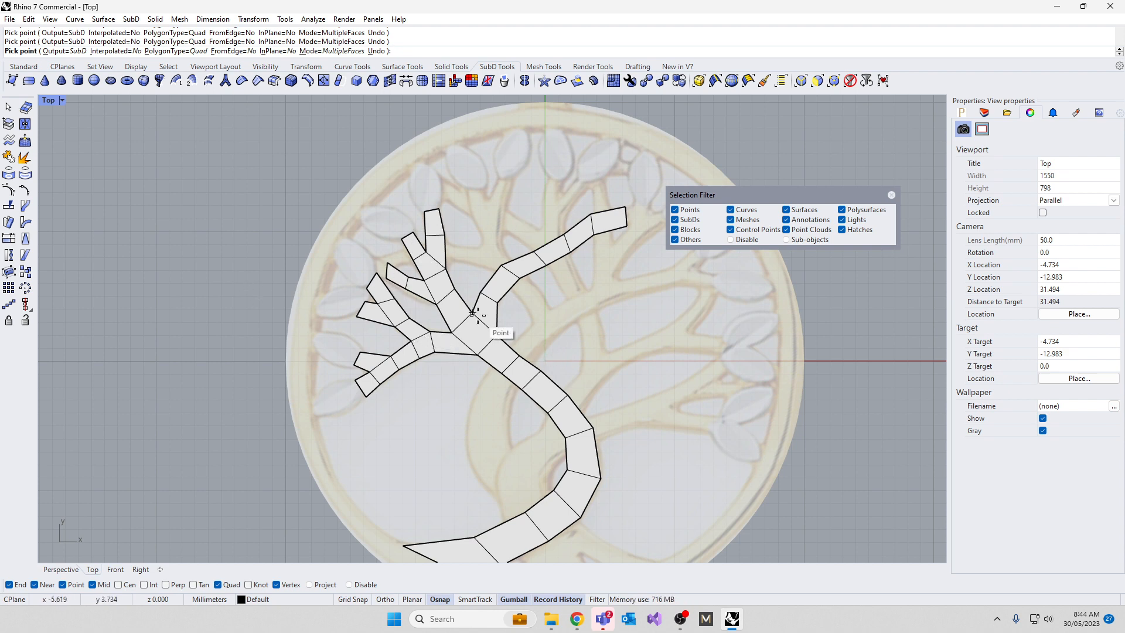
key(Return)
scroll(387, 299, down, 5)
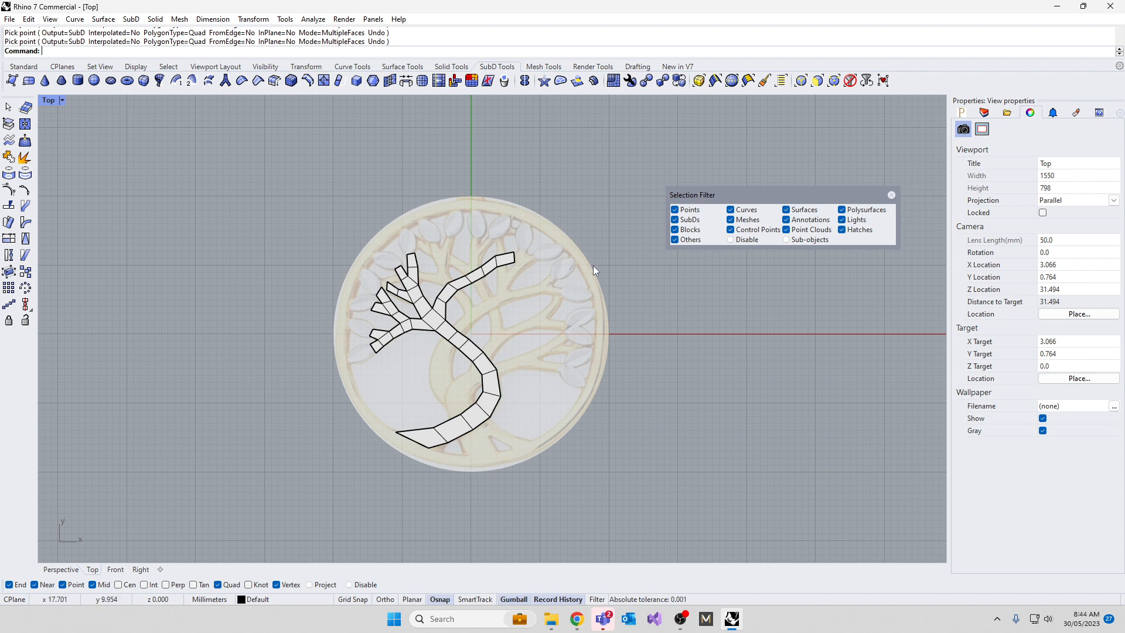
Step: Select all faces of the flat tree SubD and extrude them upward about 1.2 mm
double_click(49, 101)
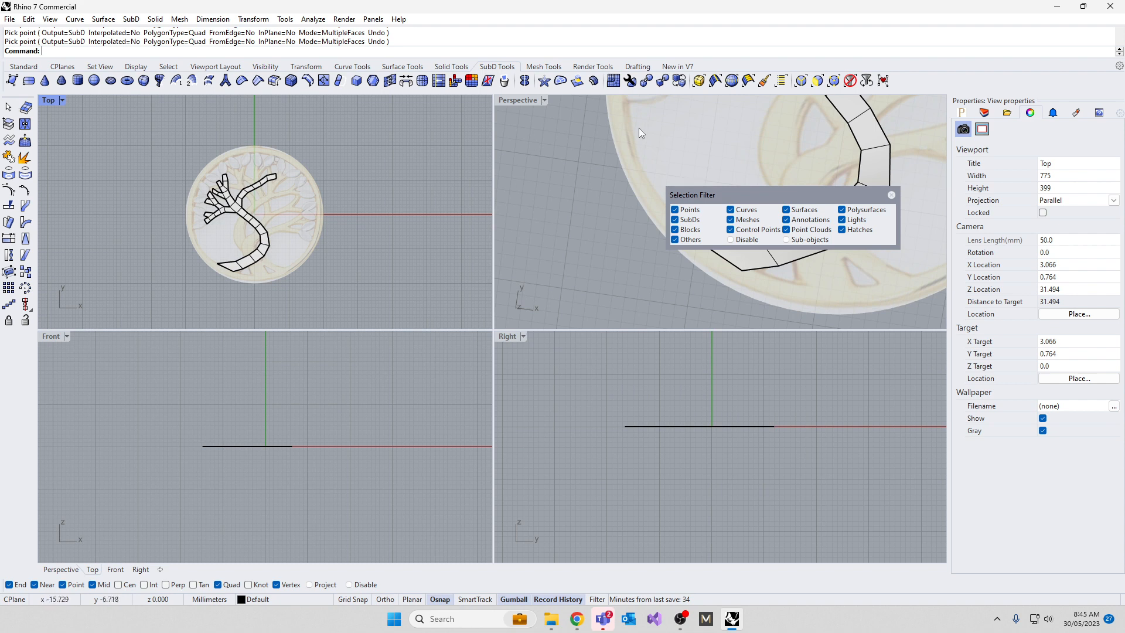
click(818, 80)
drag(161, 150, 286, 277)
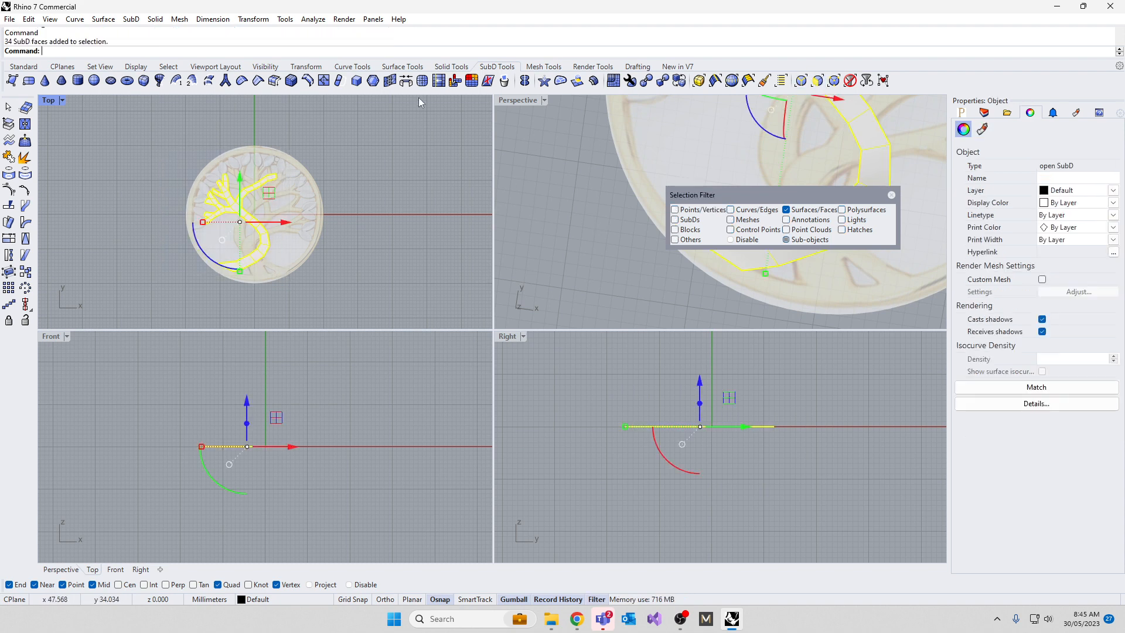
right_drag(565, 266, 714, 143)
scroll(680, 129, down, 3)
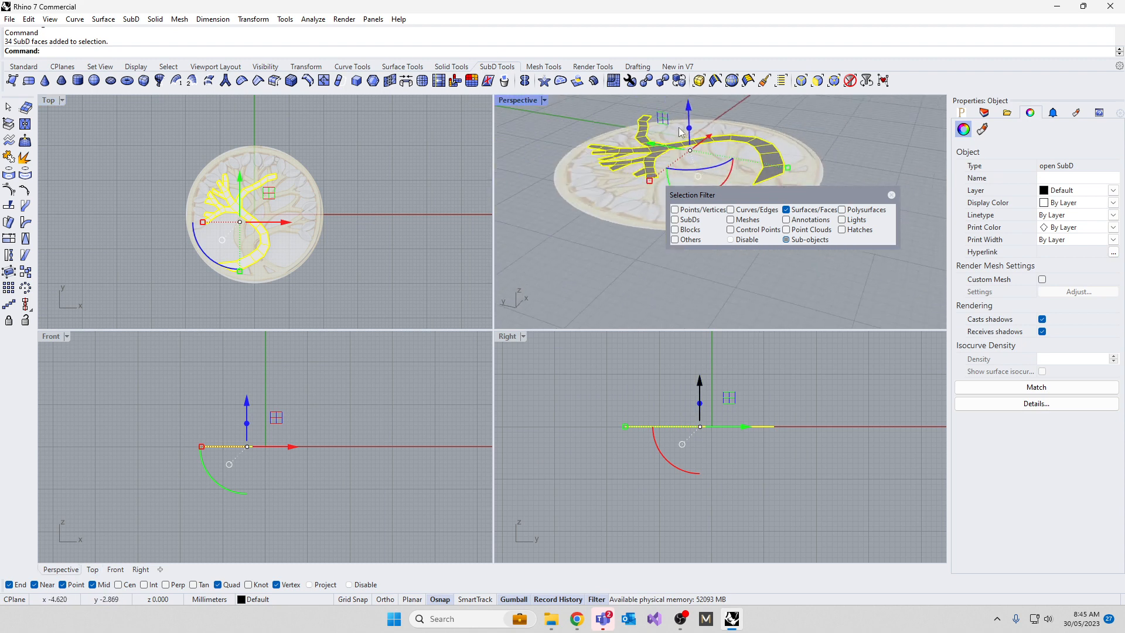
scroll(694, 123, up, 3)
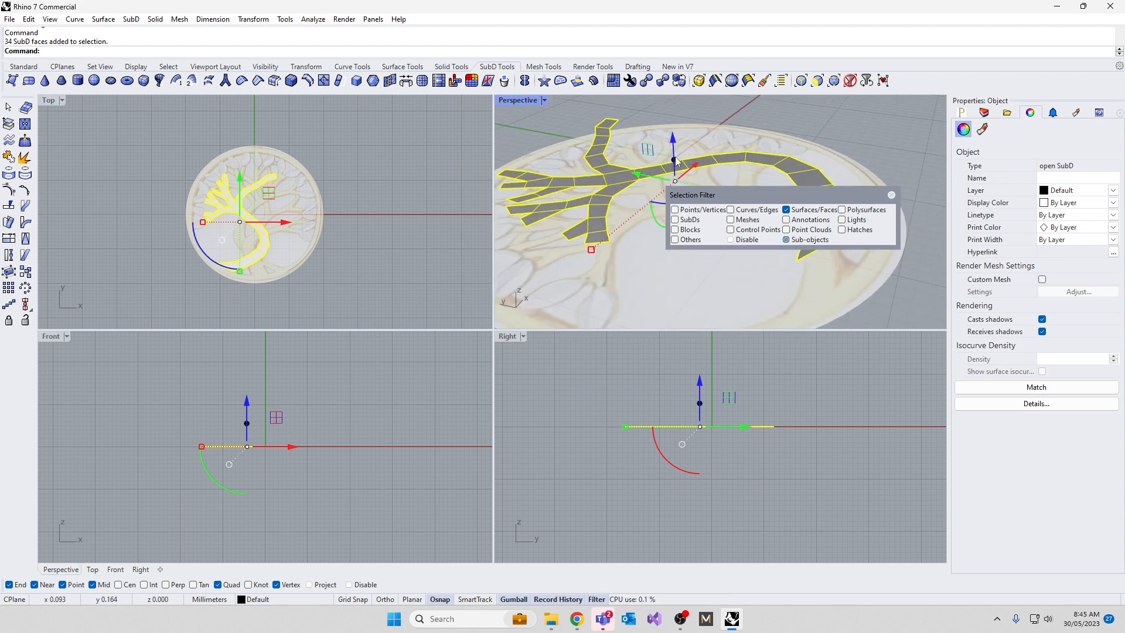
drag(674, 161, 672, 148)
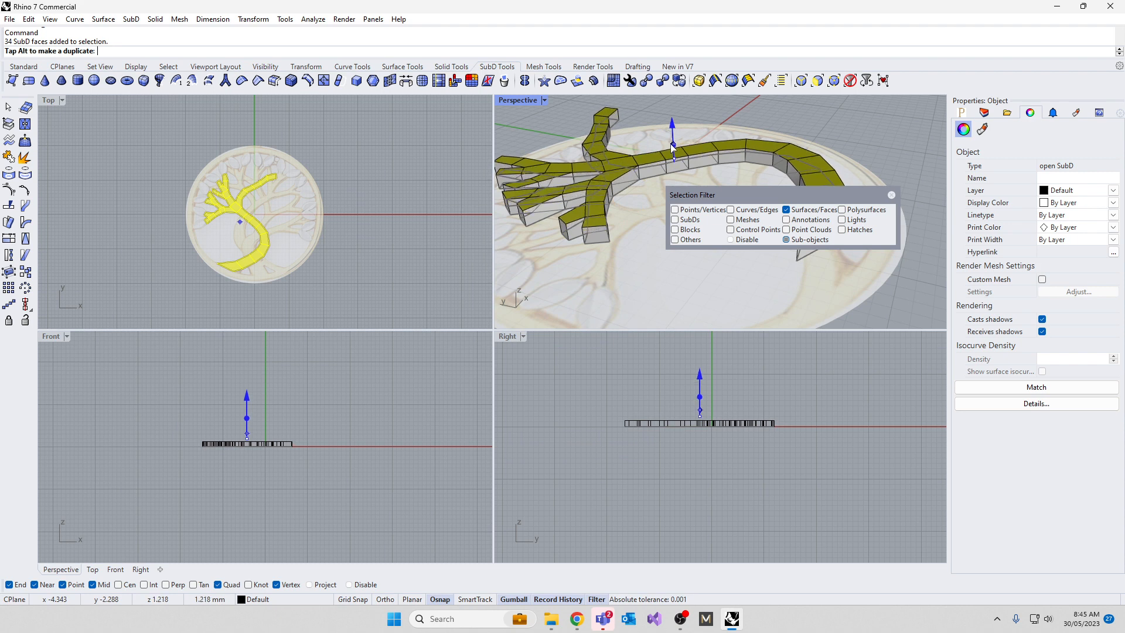
Step: Switch the SubD from flat to smooth display, clear the face selection and move the Selection Filter window off the Perspective model
click(680, 82)
scroll(603, 259, up, 3)
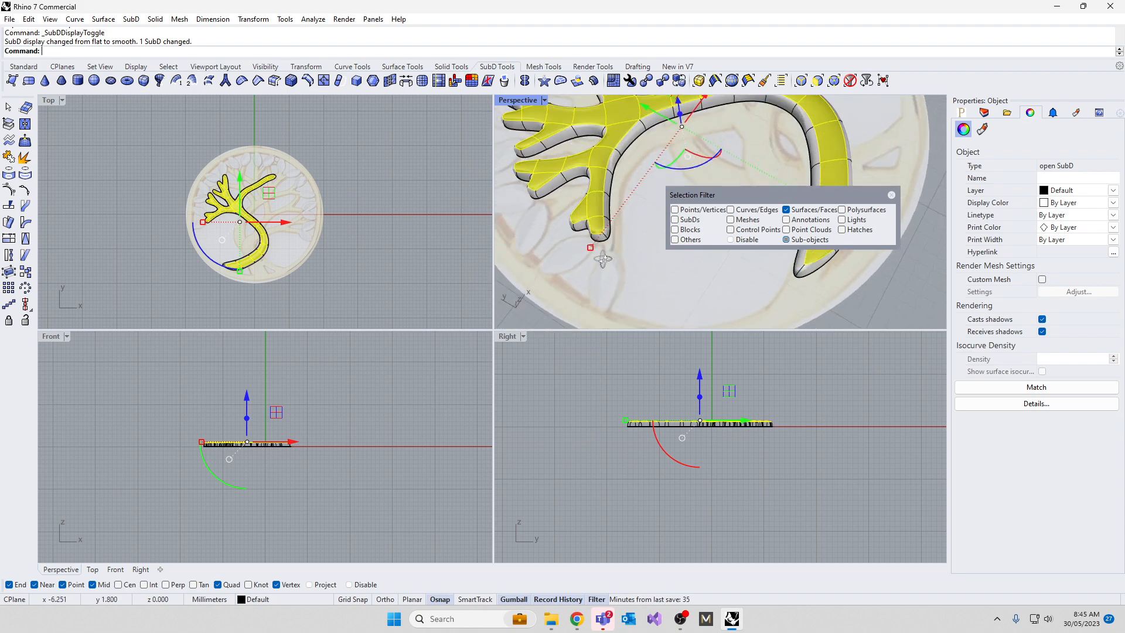
right_drag(642, 241, 577, 241)
click(414, 284)
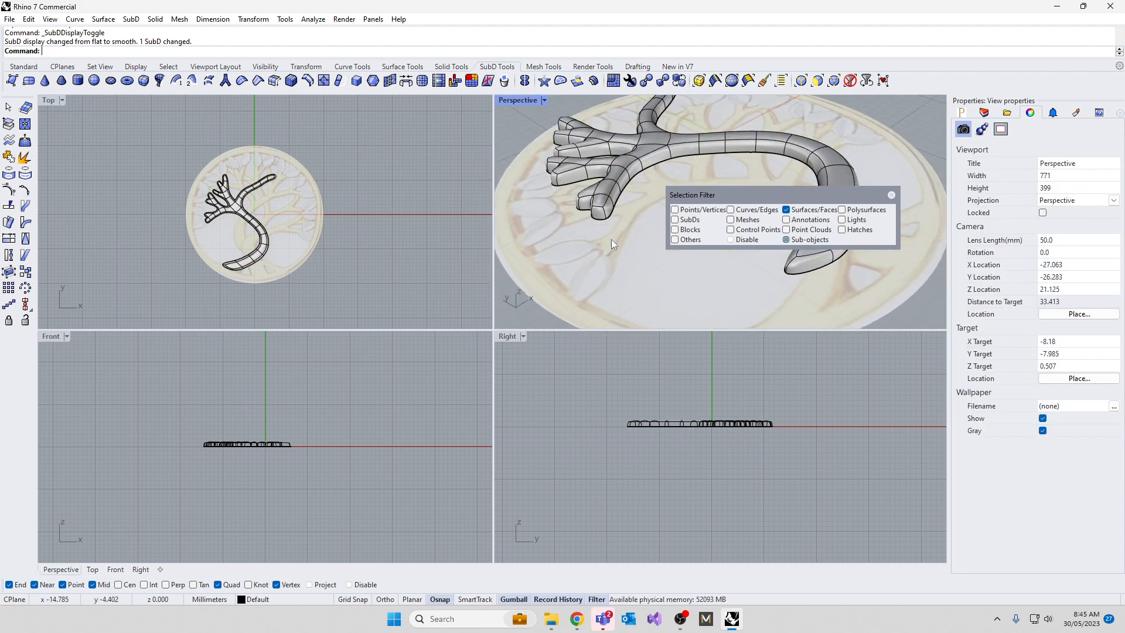
scroll(610, 239, down, 6)
drag(800, 191, 795, 326)
right_drag(729, 178, 303, 242)
Step: Limit selection to edges in the Top view and pull the side edges at the root's tip and underside outward to match the reference
double_click(52, 100)
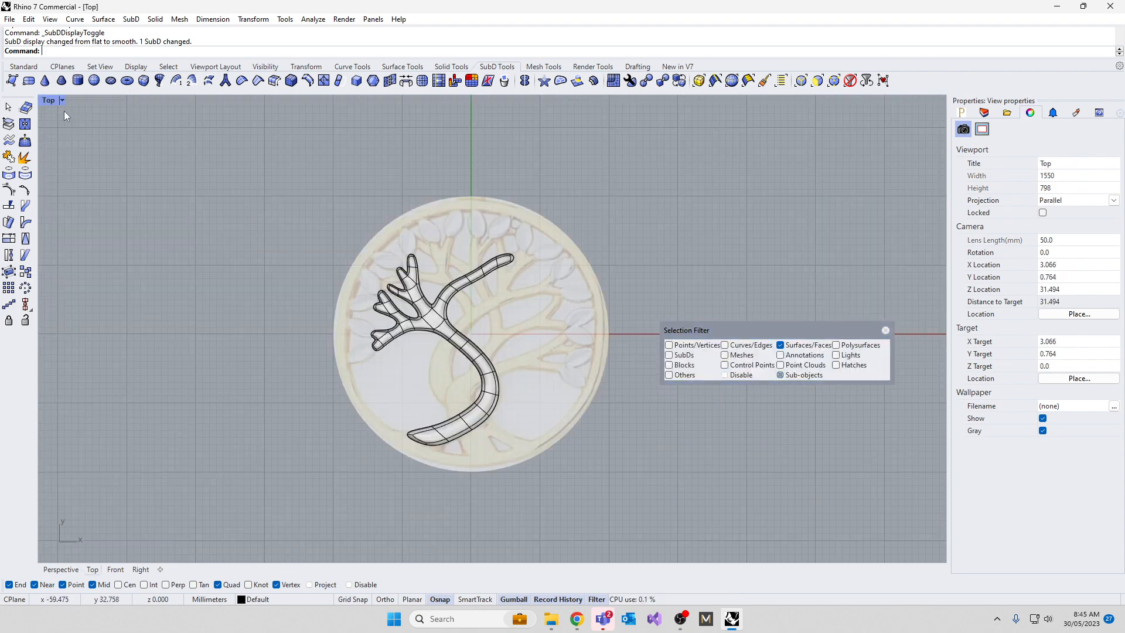
scroll(437, 367, up, 8)
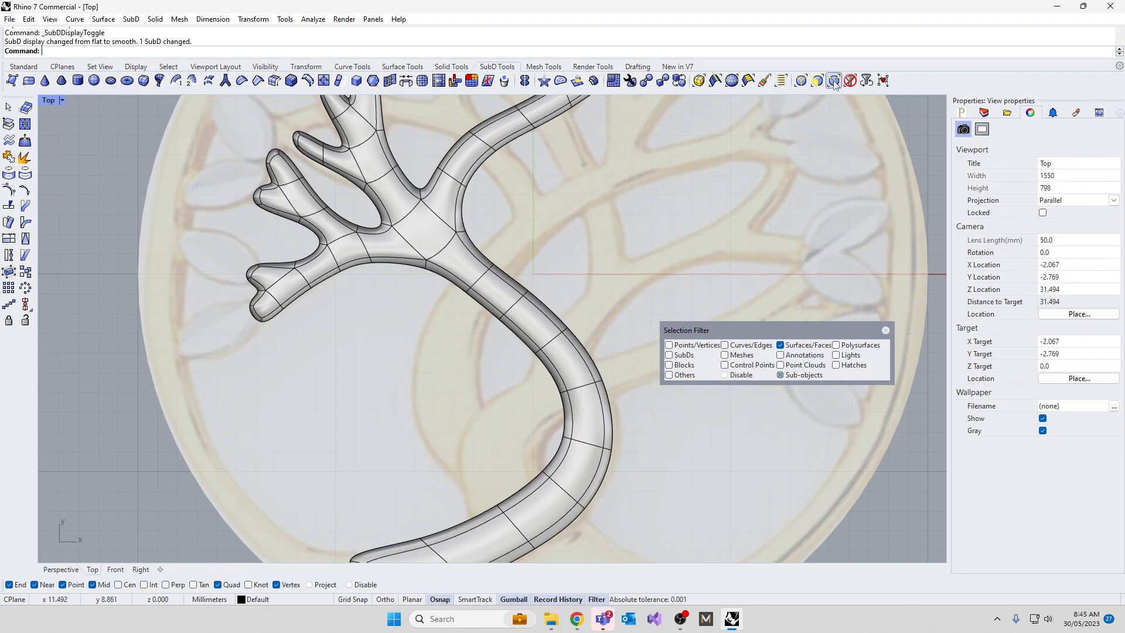
click(801, 81)
scroll(405, 460, up, 6)
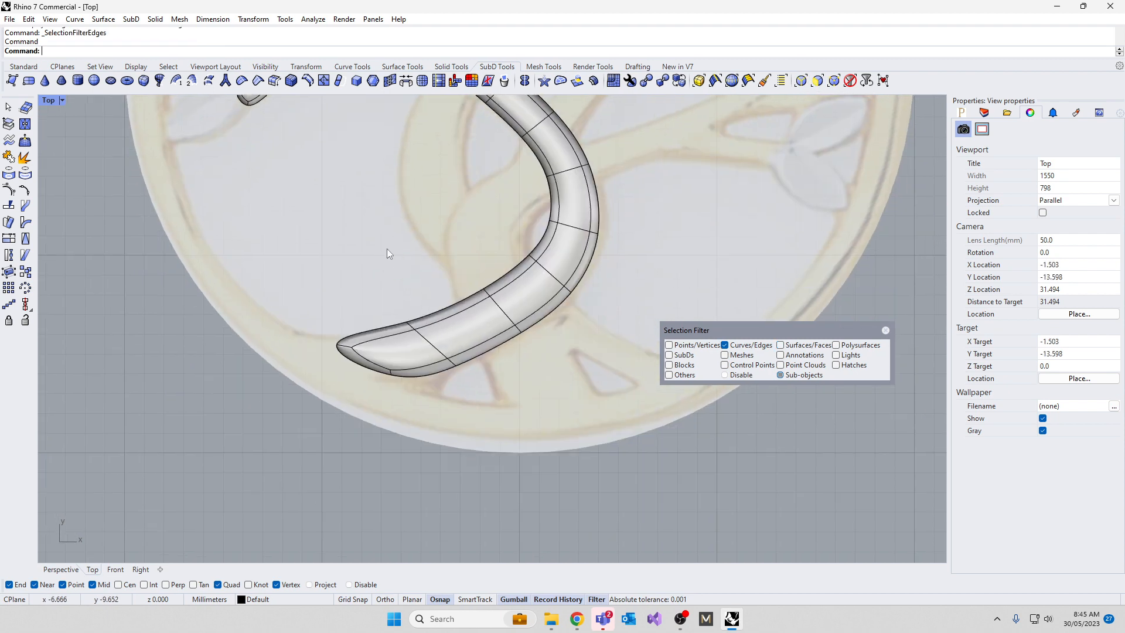
drag(397, 401, 397, 401)
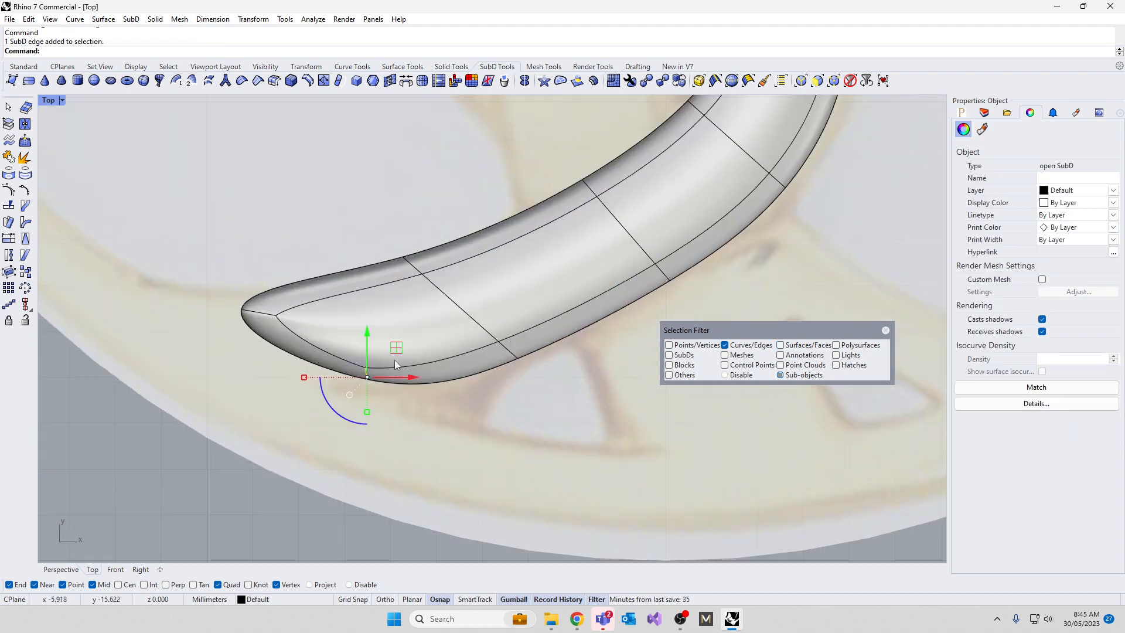
drag(396, 350, 443, 374)
drag(188, 256, 377, 357)
drag(285, 288, 162, 256)
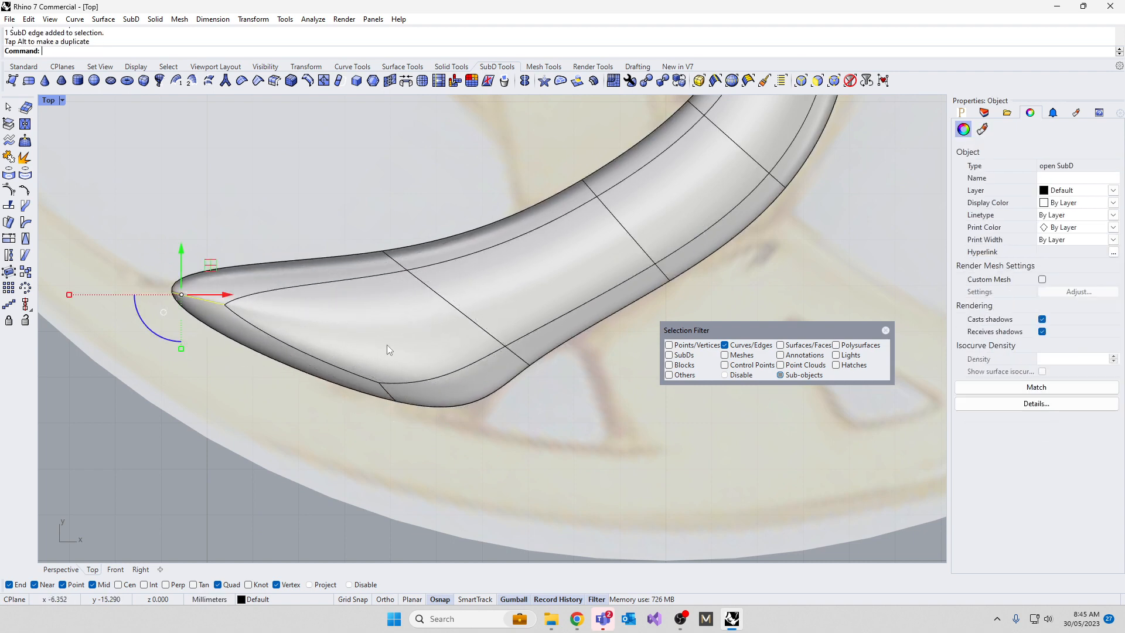
right_drag(473, 334, 206, 356)
click(249, 378)
drag(288, 356, 276, 371)
Step: Move two side edges on the outer curve of the trunk's lower bend outward to widen it toward the reference outline
scroll(382, 391, down, 8)
scroll(455, 258, up, 6)
click(459, 246)
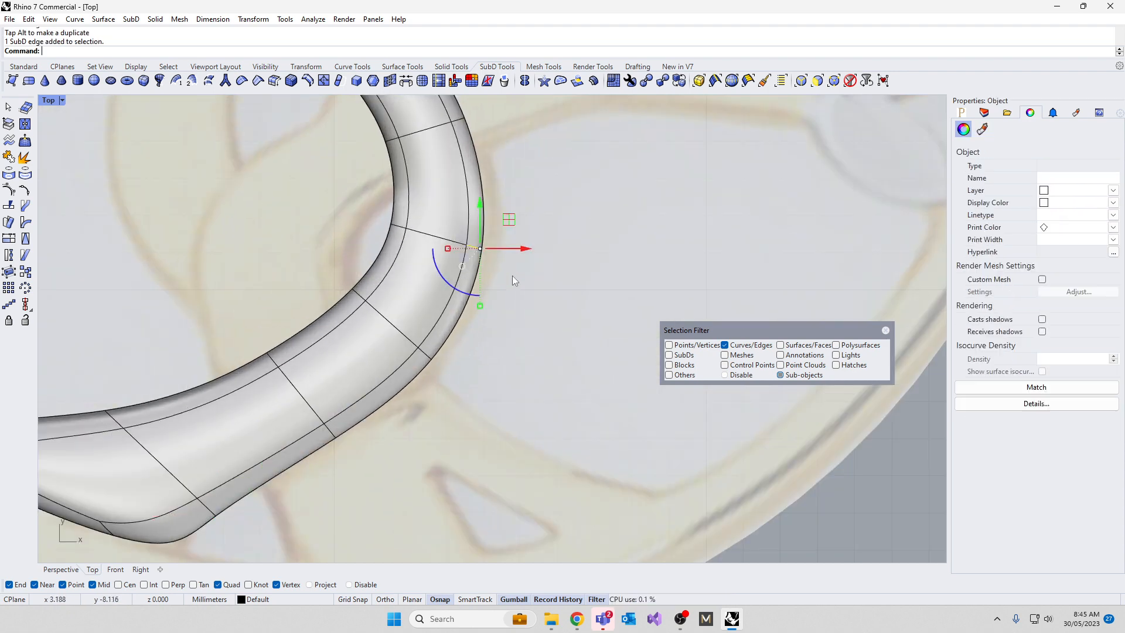
drag(494, 218, 525, 202)
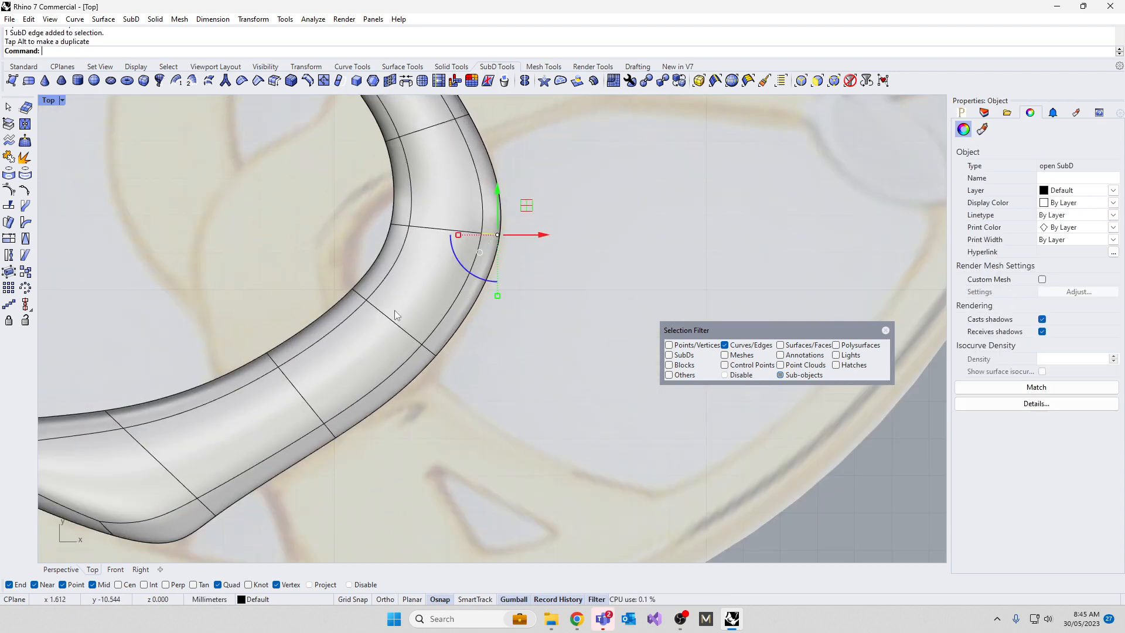
click(426, 349)
drag(463, 321, 469, 326)
Step: Adjust the side edges around the main branch junction, drawing the forks between neighbouring branches deeper into the junction
right_drag(362, 197, 358, 446)
scroll(321, 374, down, 10)
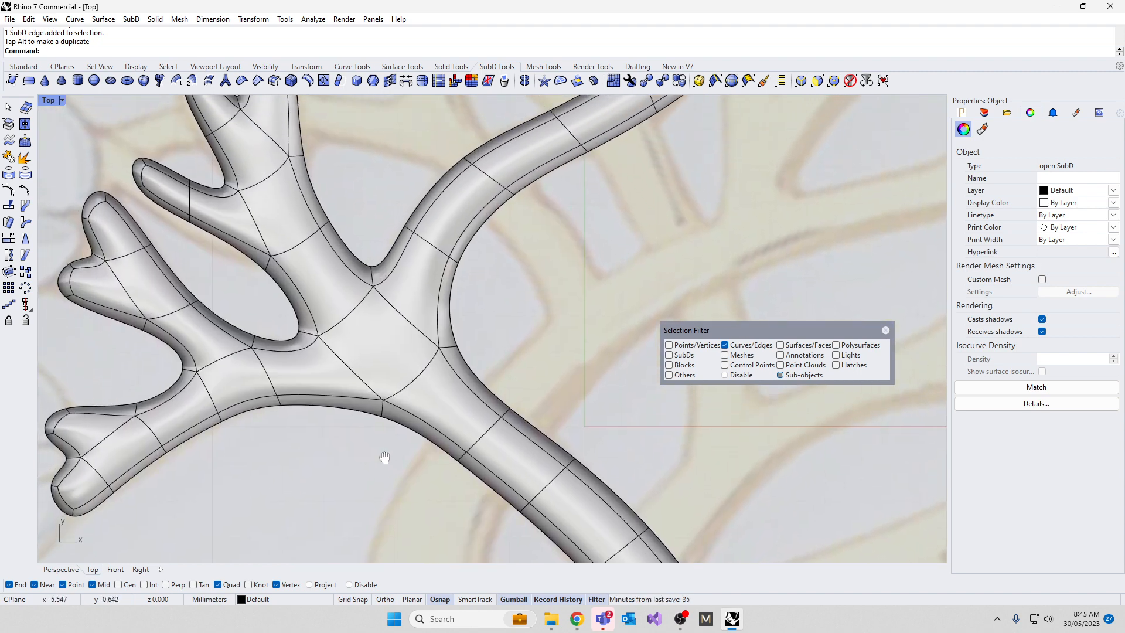
scroll(322, 376, up, 5)
click(372, 339)
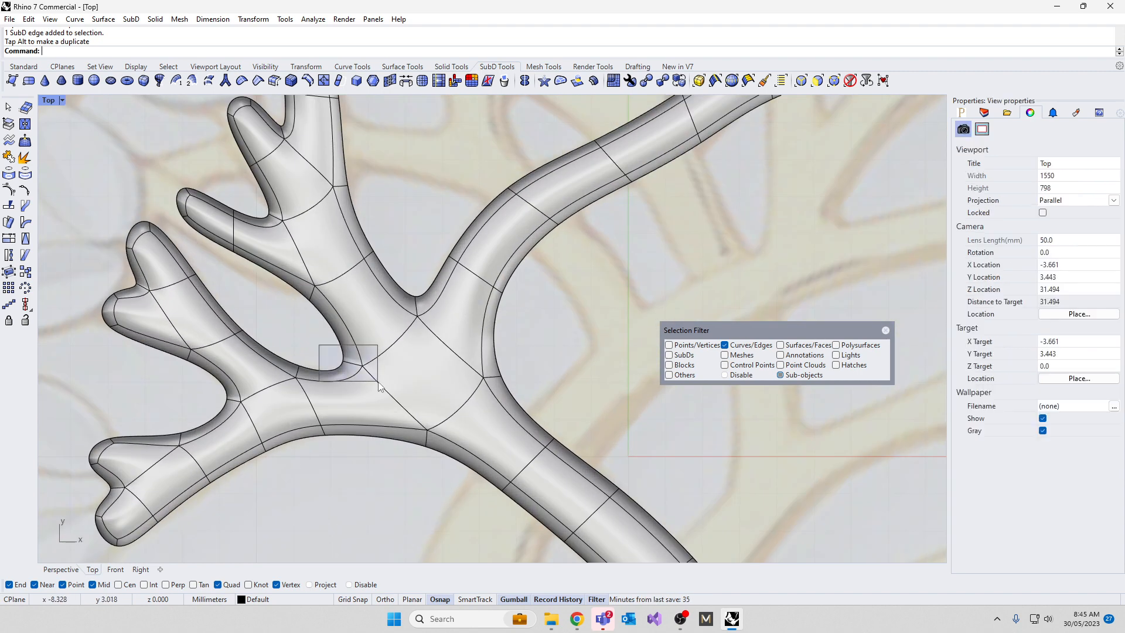
drag(373, 334, 413, 340)
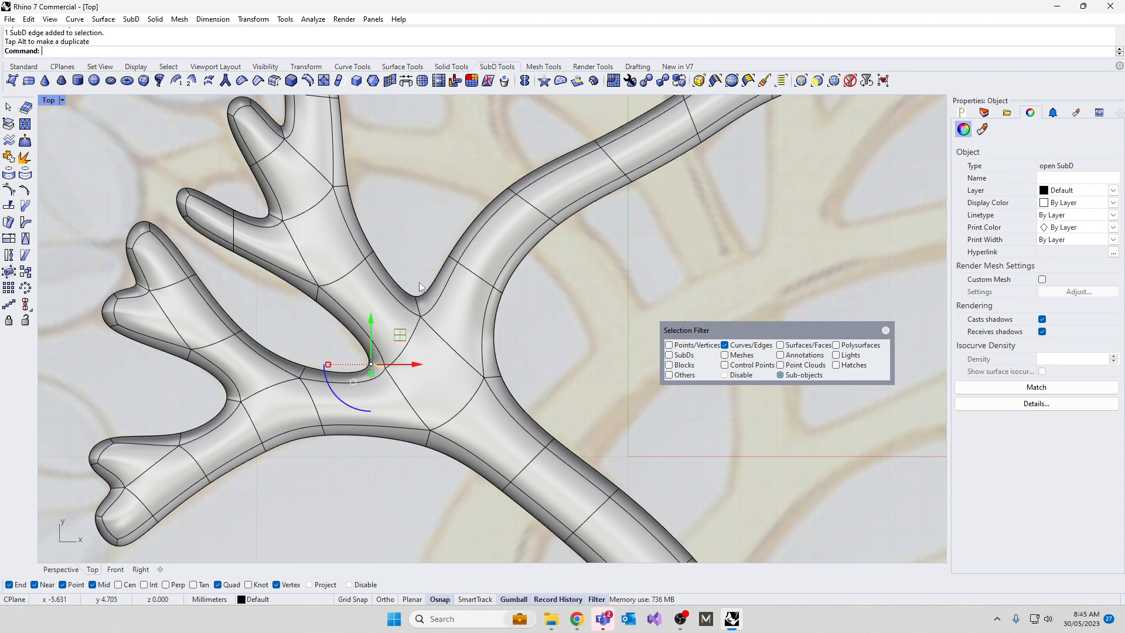
drag(400, 259, 414, 287)
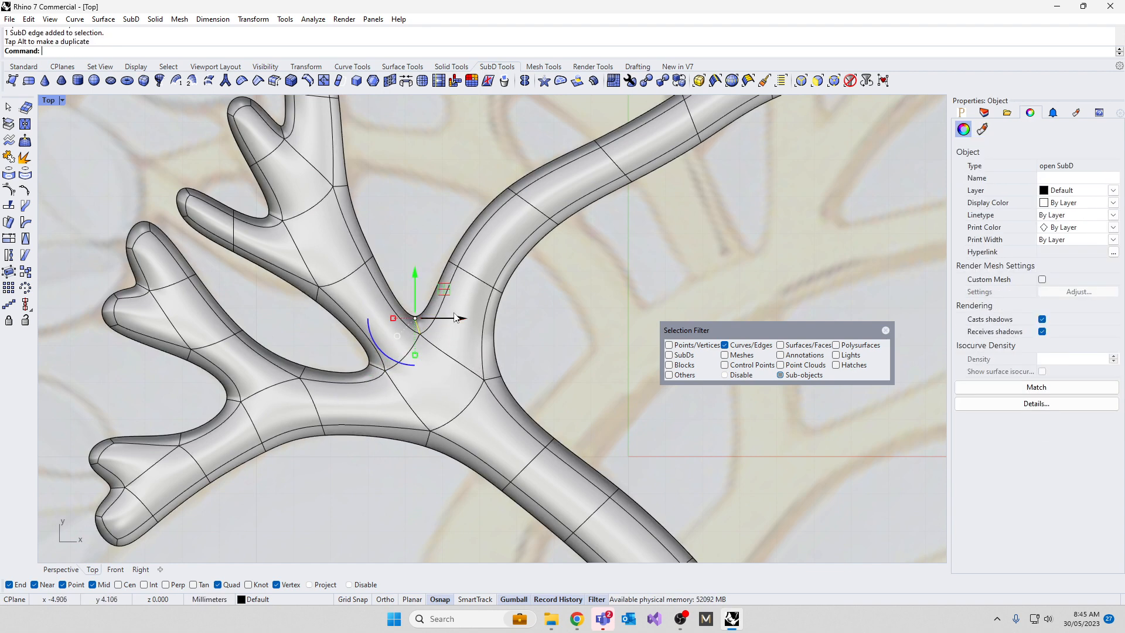
drag(459, 347, 510, 343)
drag(382, 402, 442, 409)
scroll(360, 378, down, 5)
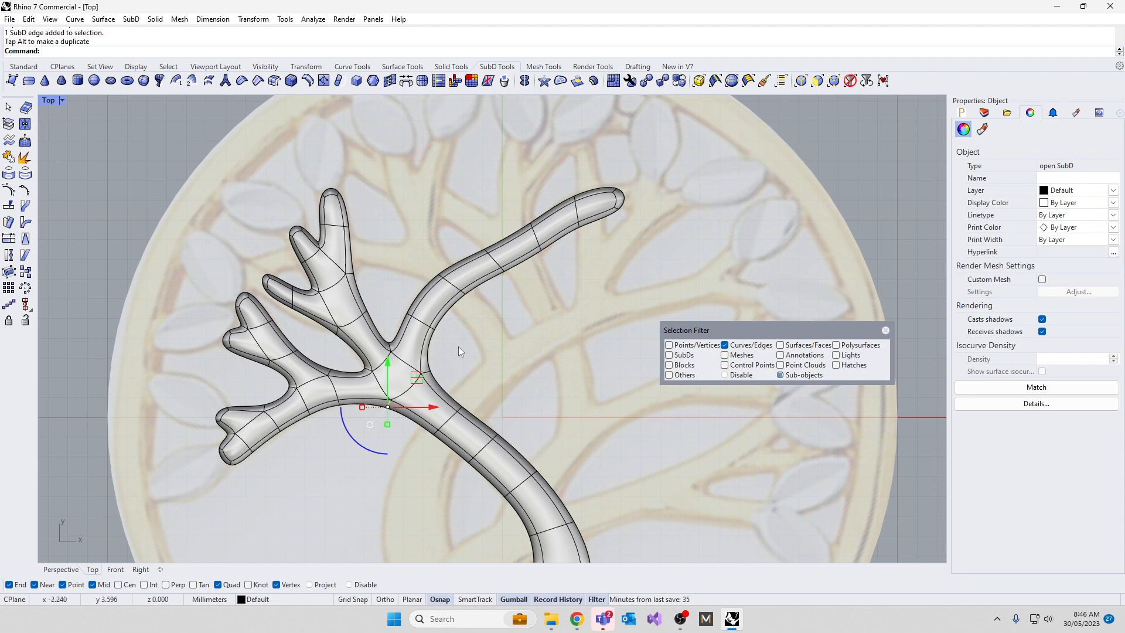
scroll(459, 377, down, 5)
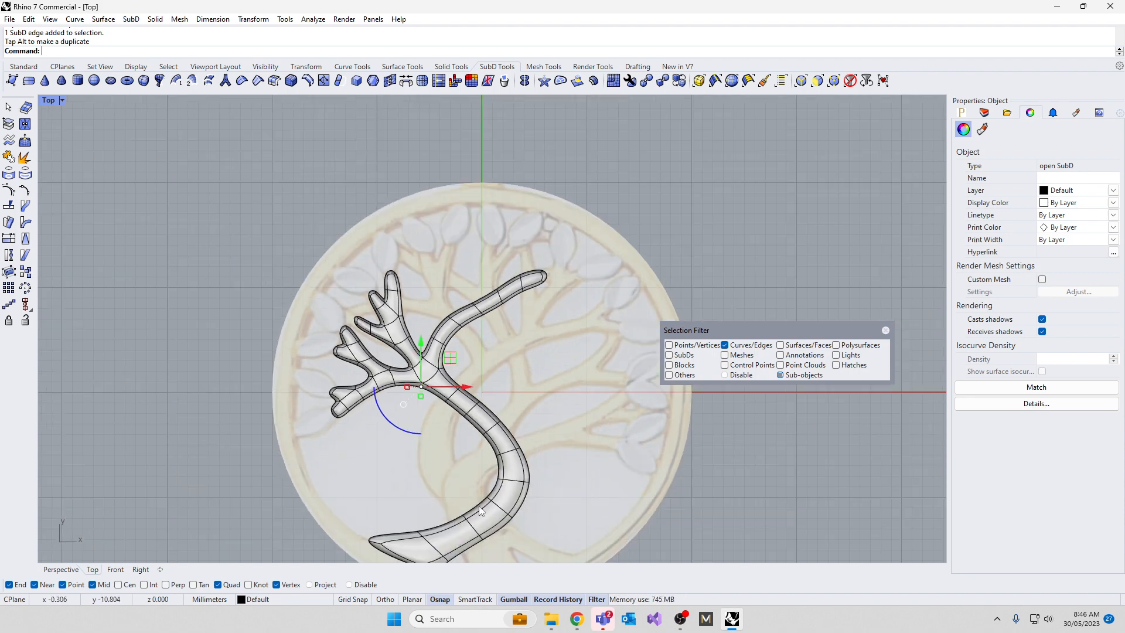
Step: Slim the edge loop at the bend of the long upper-right branch and delete the following loop along it
scroll(413, 344, up, 8)
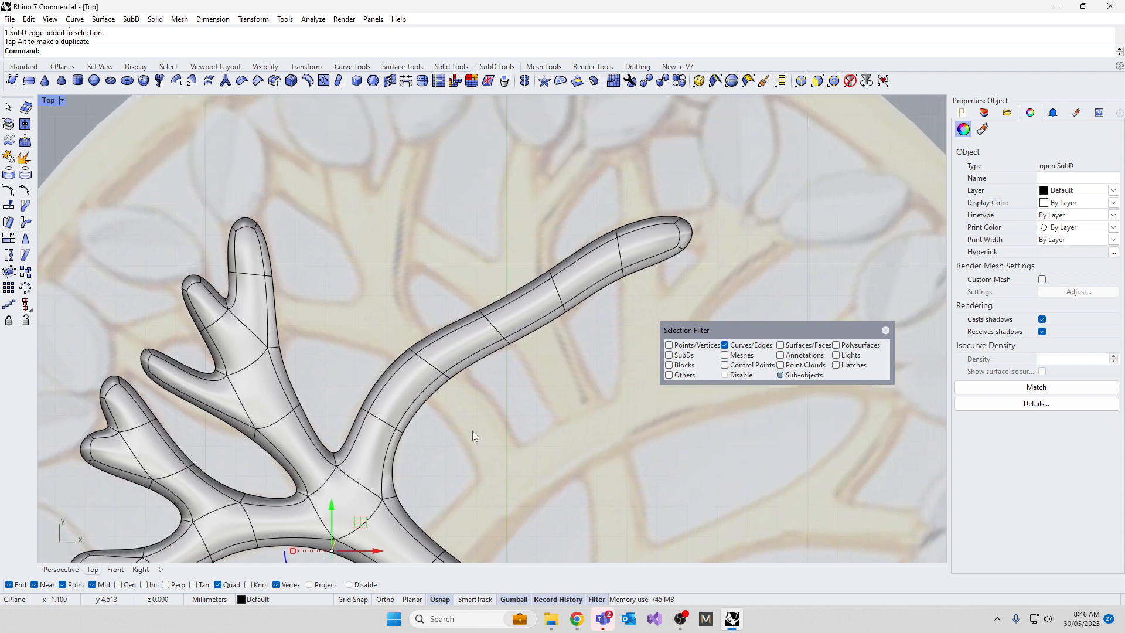
drag(385, 339, 489, 396)
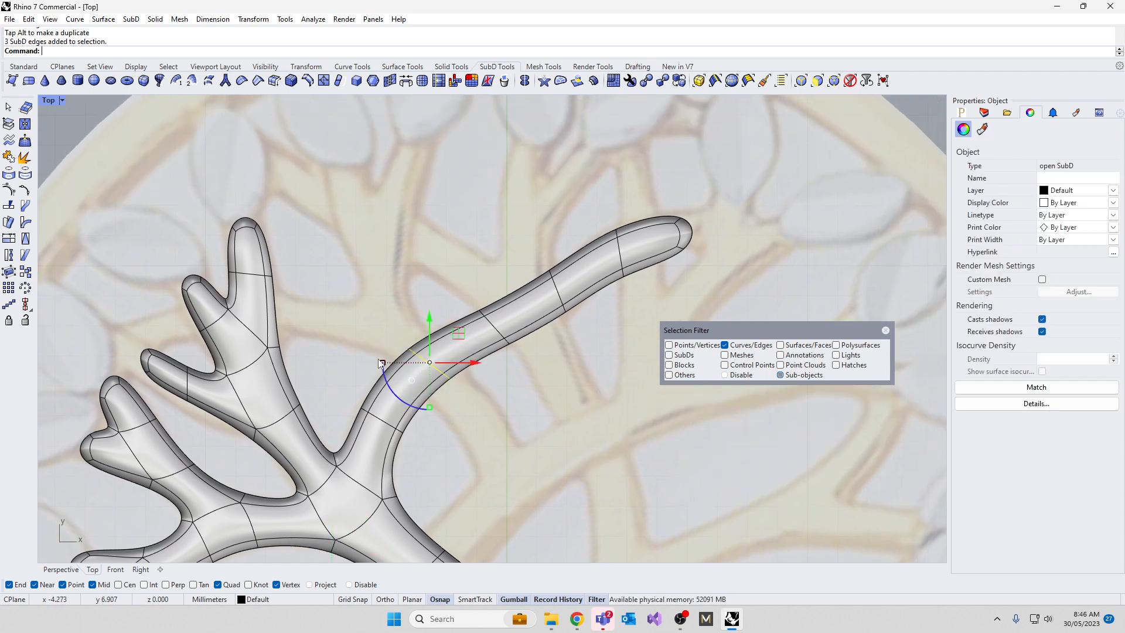
drag(381, 362, 390, 363)
drag(409, 405, 463, 345)
drag(460, 285, 531, 382)
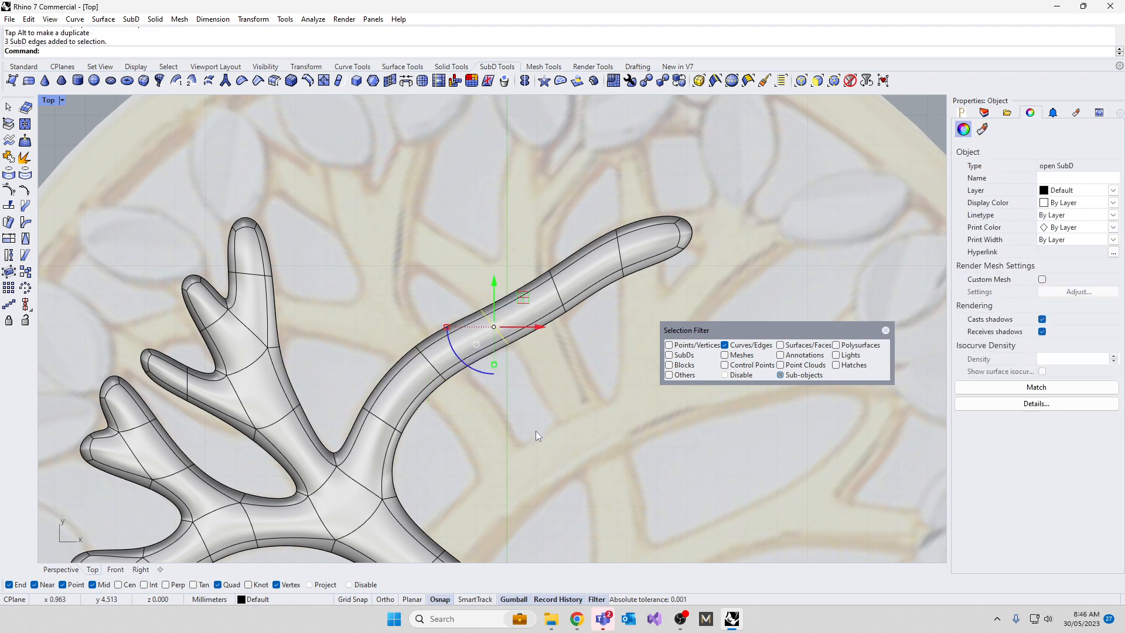
key(Delete)
Step: Shift the two remaining edge loops before the long upper-right branch's tip to even out its curve over the reference
drag(516, 252, 607, 386)
drag(574, 265, 545, 277)
drag(502, 347, 507, 345)
drag(583, 199, 636, 316)
drag(627, 237, 629, 224)
scroll(434, 296, down, 8)
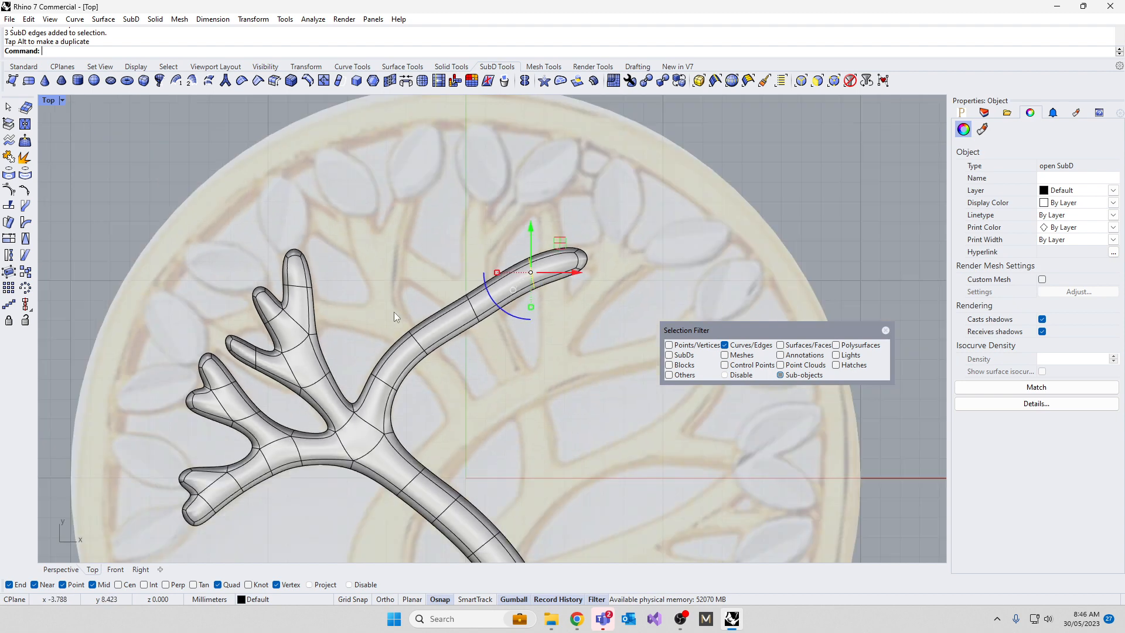